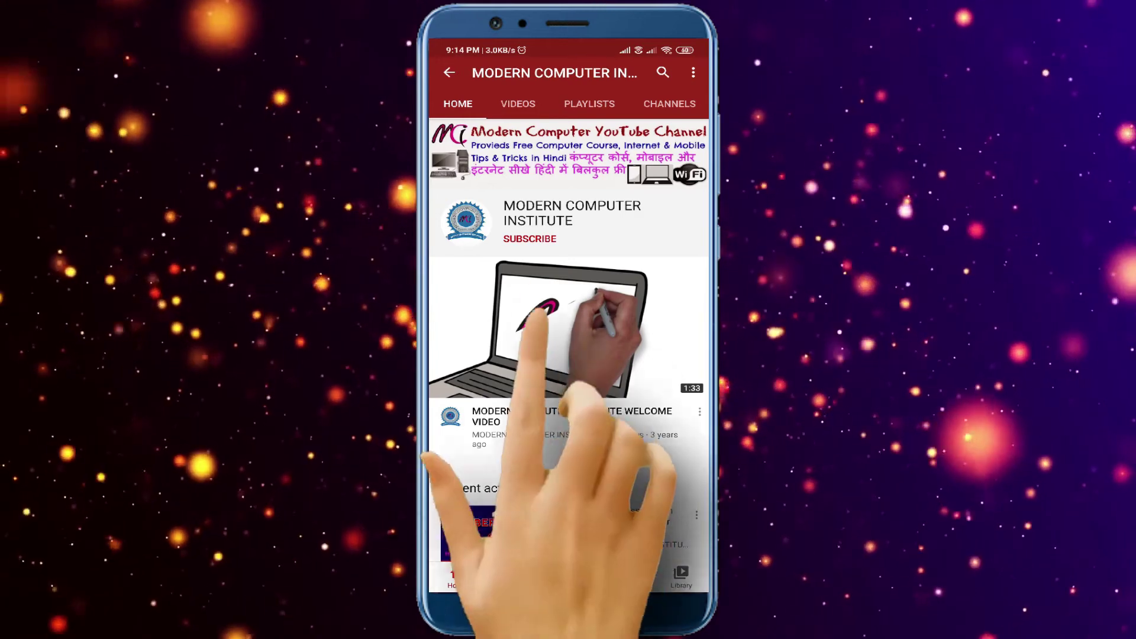
Subscribe to the MODERN COMPUTER INSTITUTE channel and pick a notification level from the bell
left_click(529, 238)
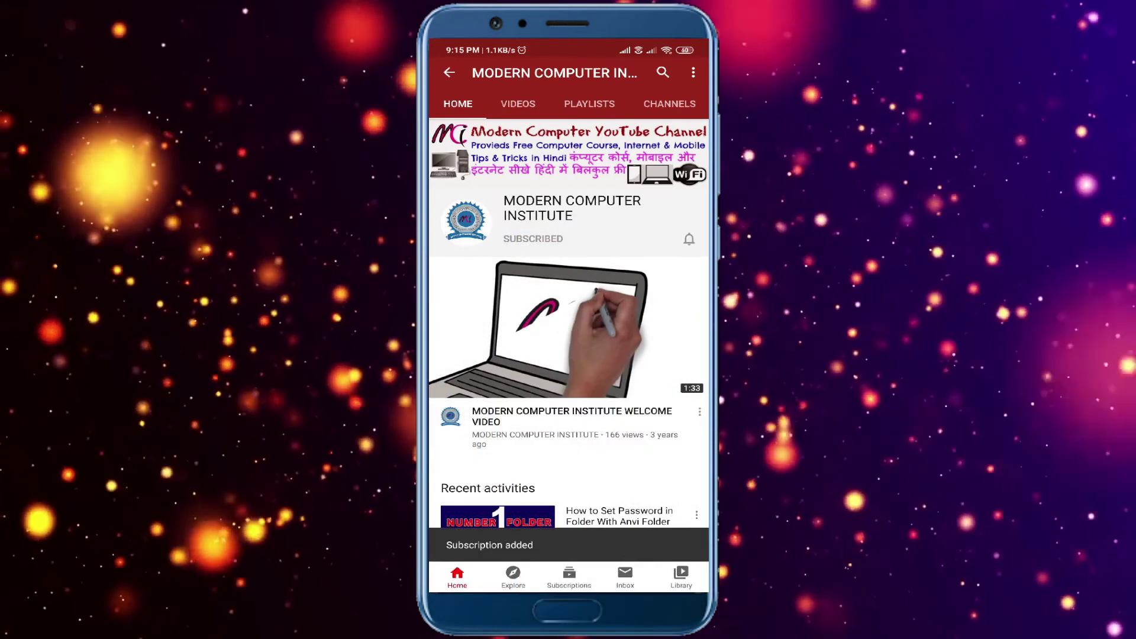
left_click(688, 238)
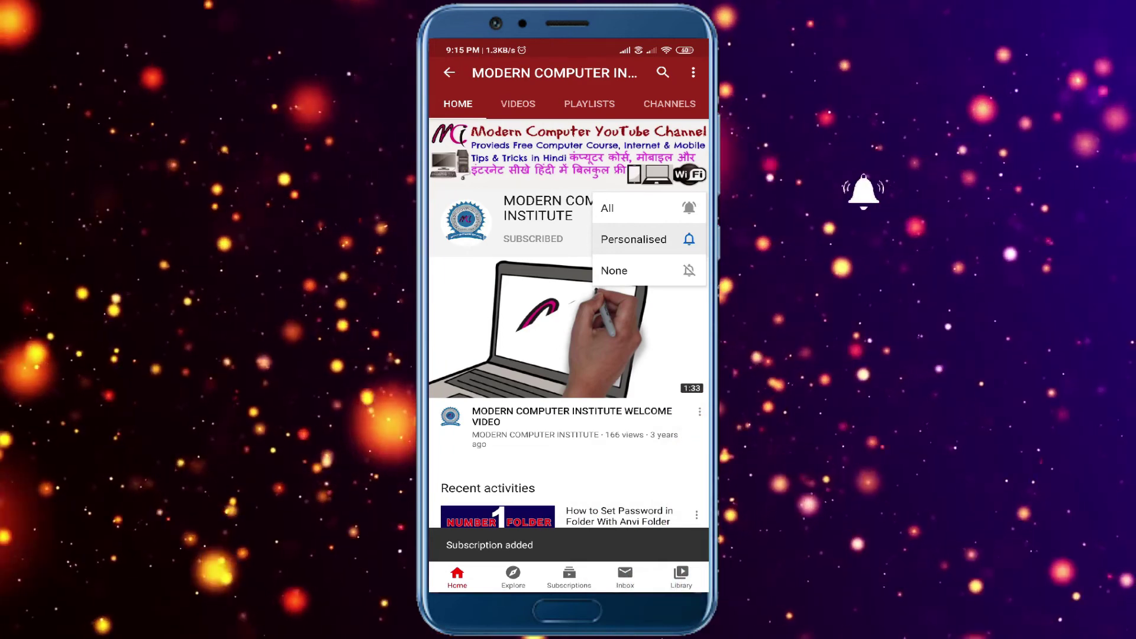
left_click(634, 239)
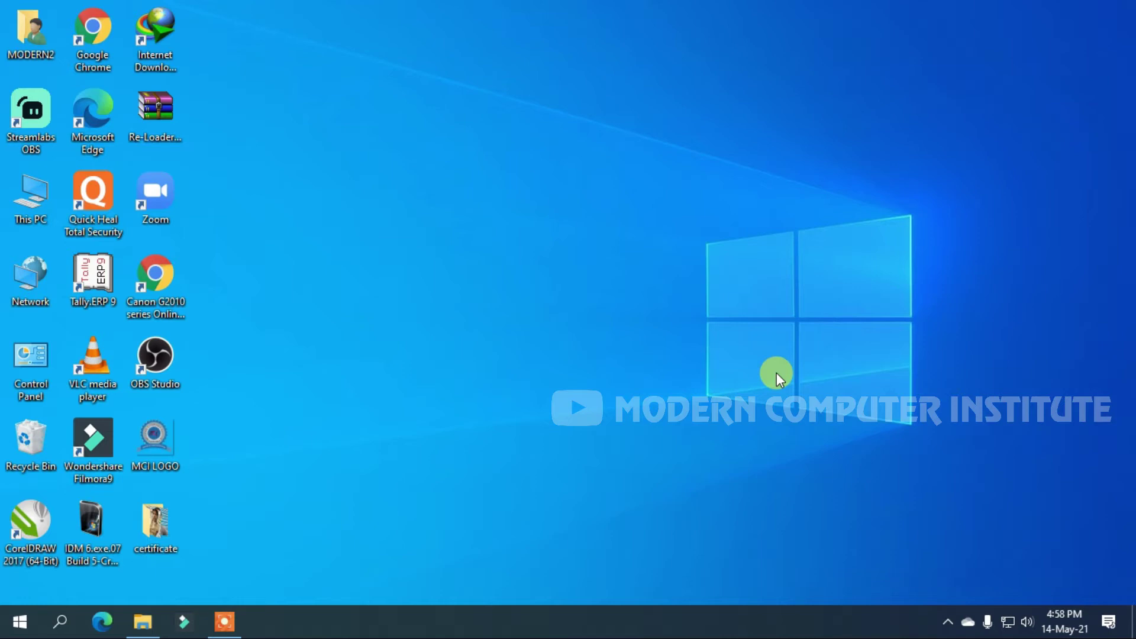
Launch Excel from the Windows Run prompt
key("super+r")
type("excel")
key("Return")
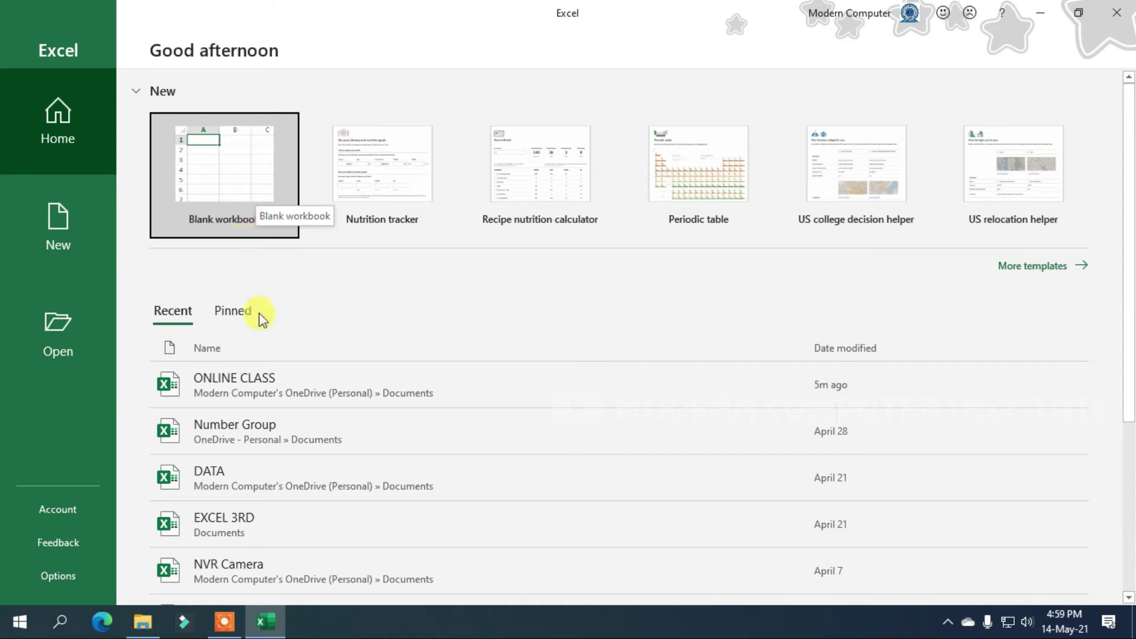
Open the ONLINE CLASS workbook, dismiss the licence warning, and add a blank Sheet2
left_click(243, 384)
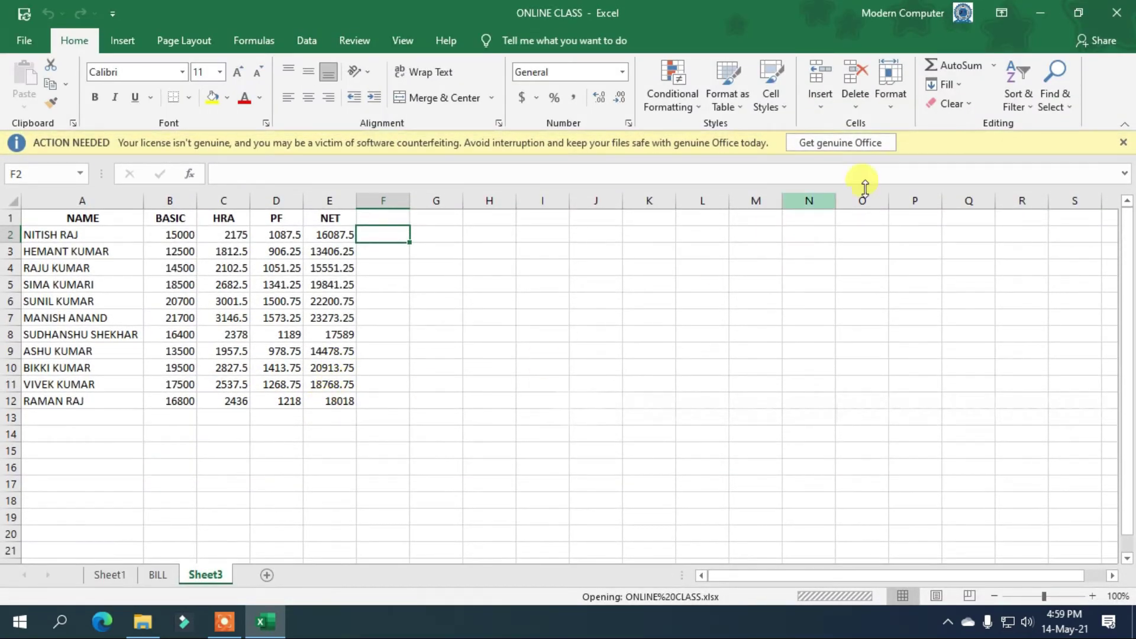
left_click(1122, 142)
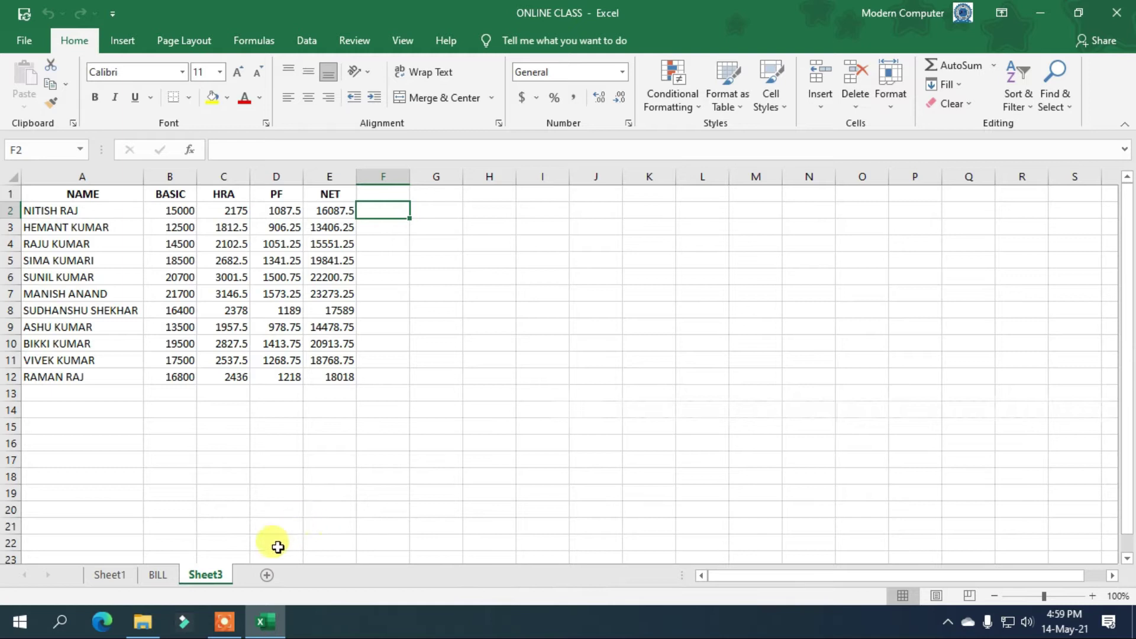
left_click(267, 576)
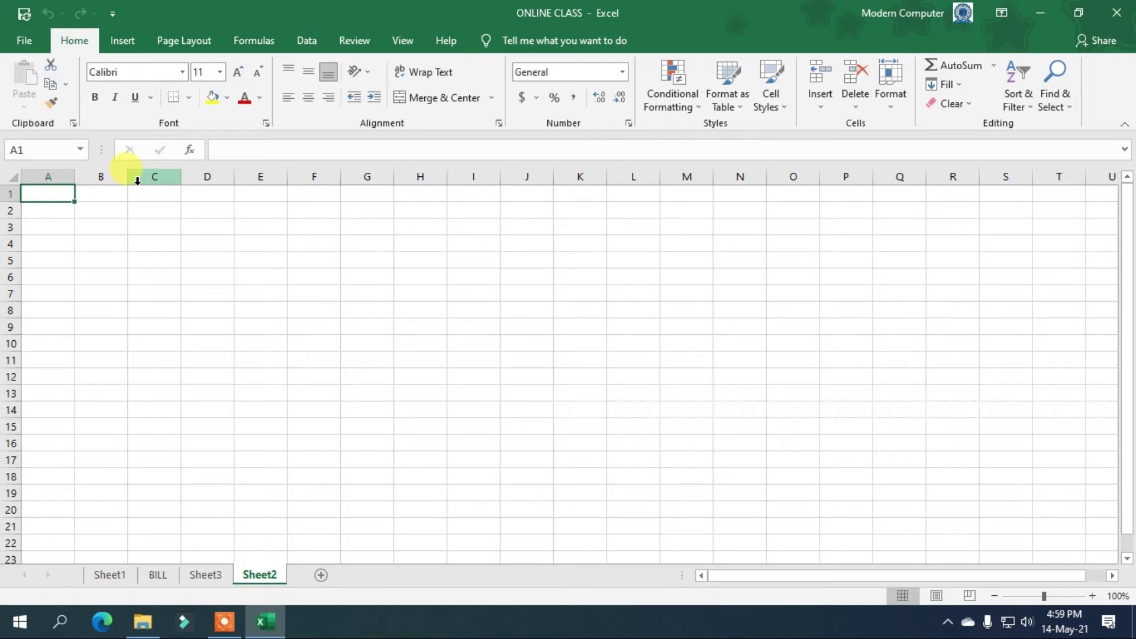
Merge and centre A1:E1 and enter the title 'Mathematical Function'
left_click(253, 193)
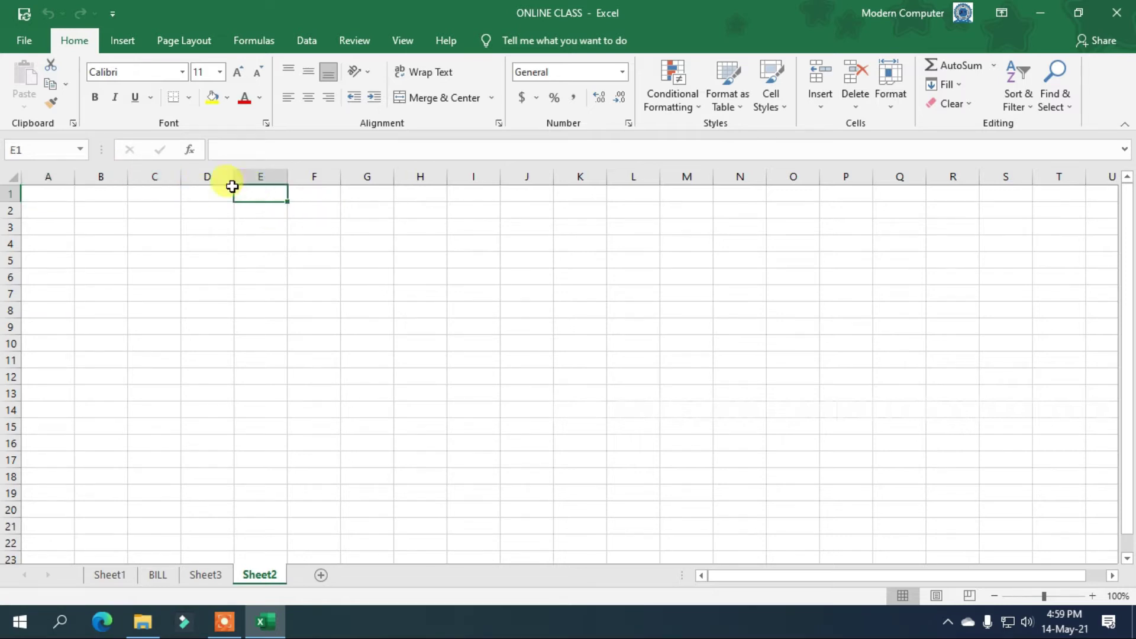
left_click_drag(231, 186, 18, 177)
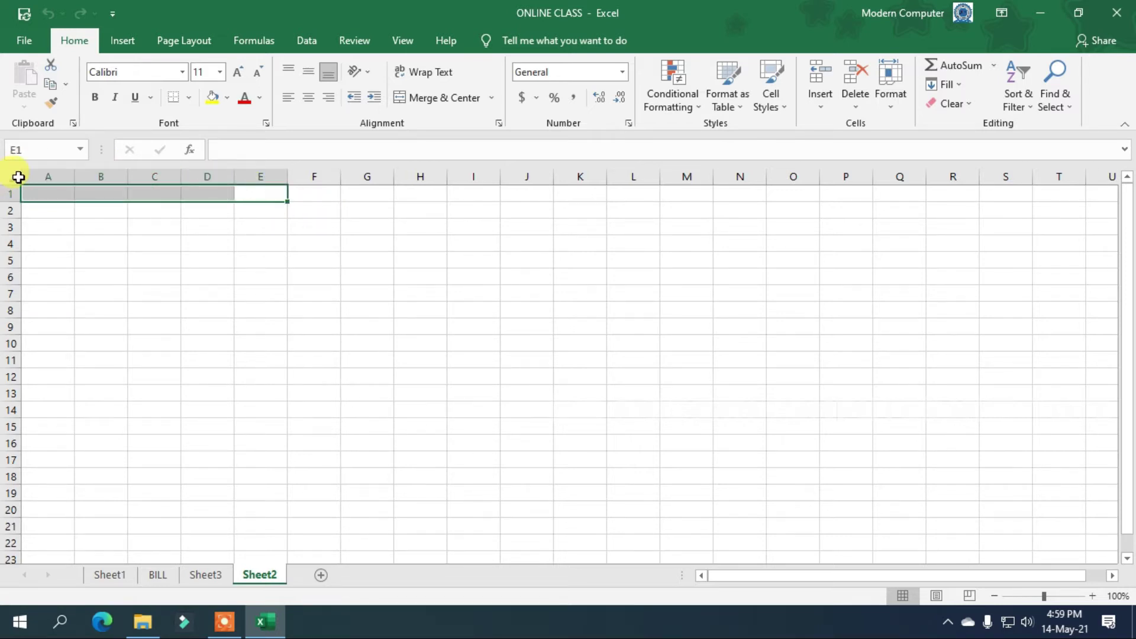
left_click(441, 100)
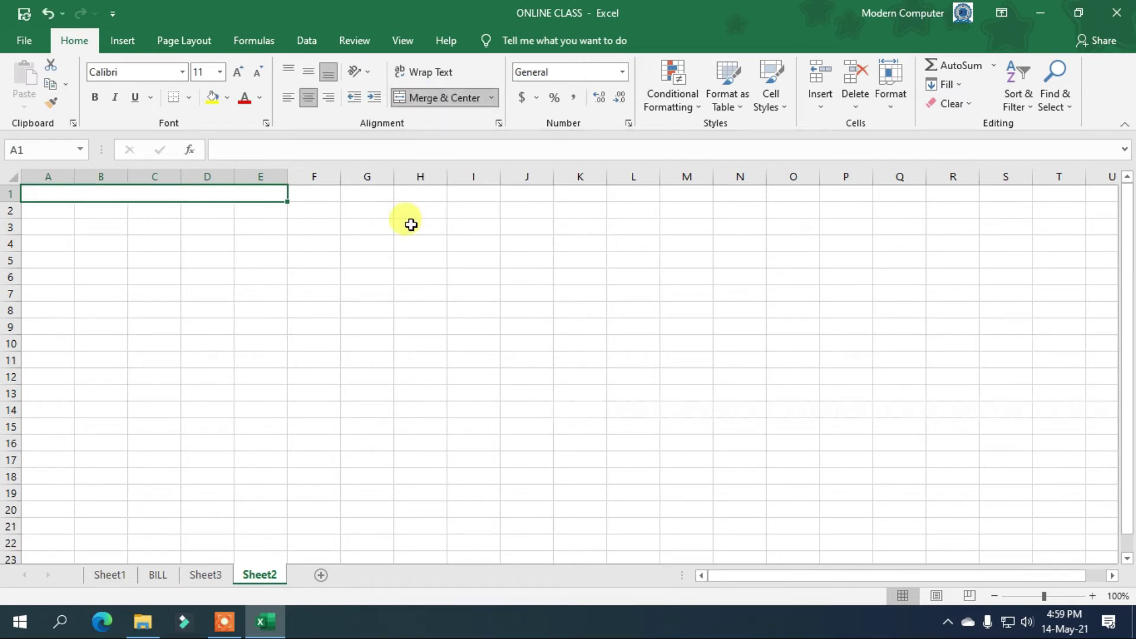
type("Mathematical")
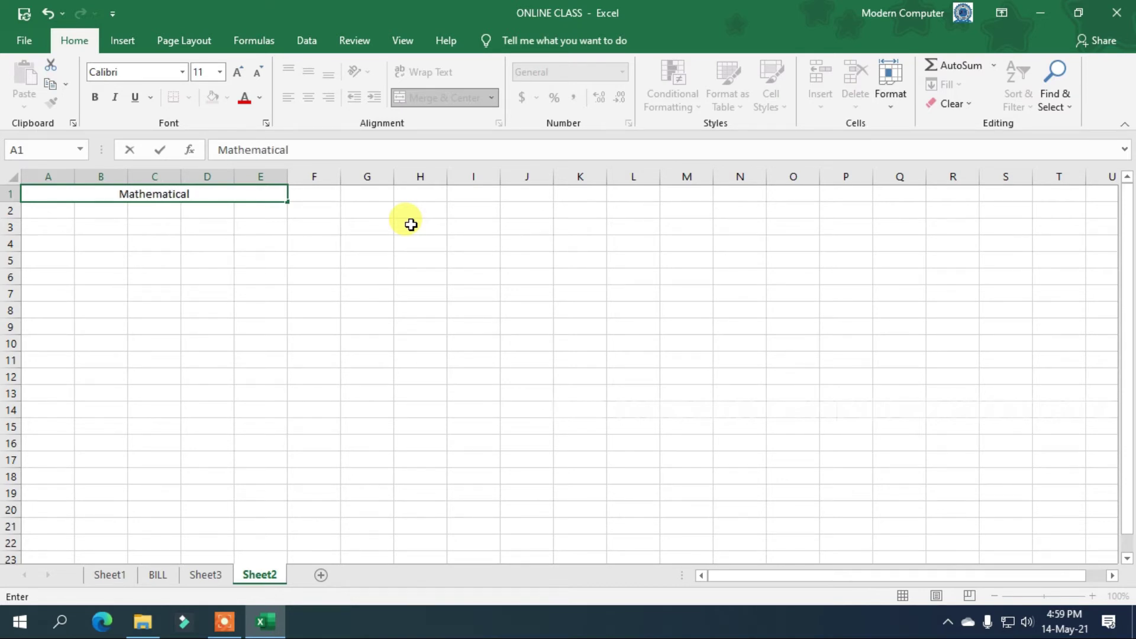
type(" Function")
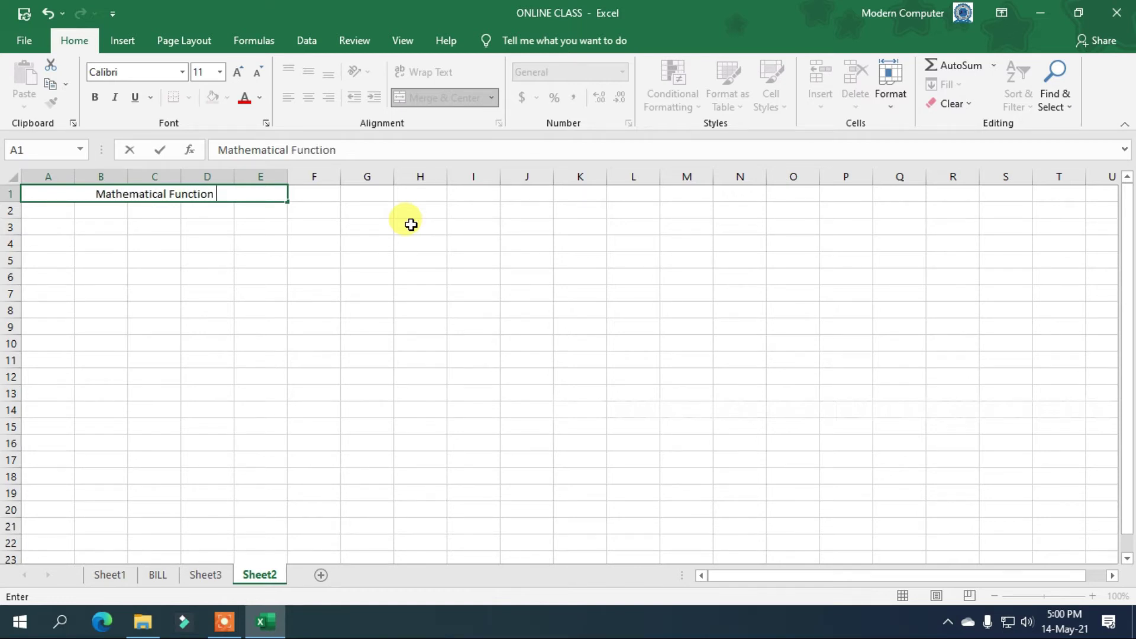
key("Return")
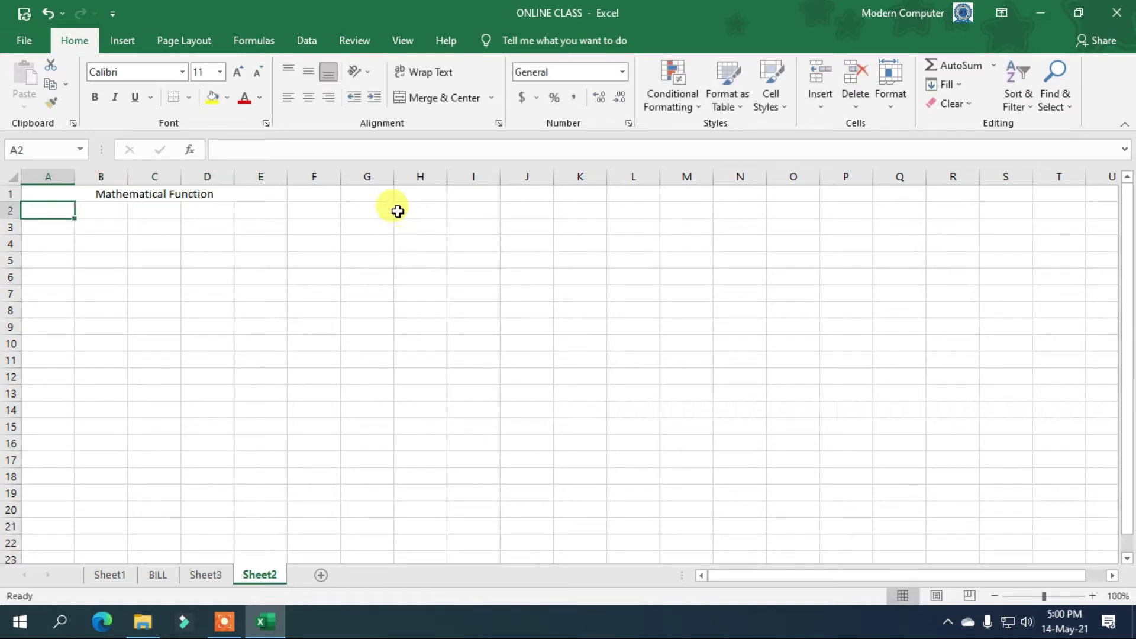
left_click(152, 198)
Format the title bold, font size 24, with yellow fill and red text
left_click(95, 97)
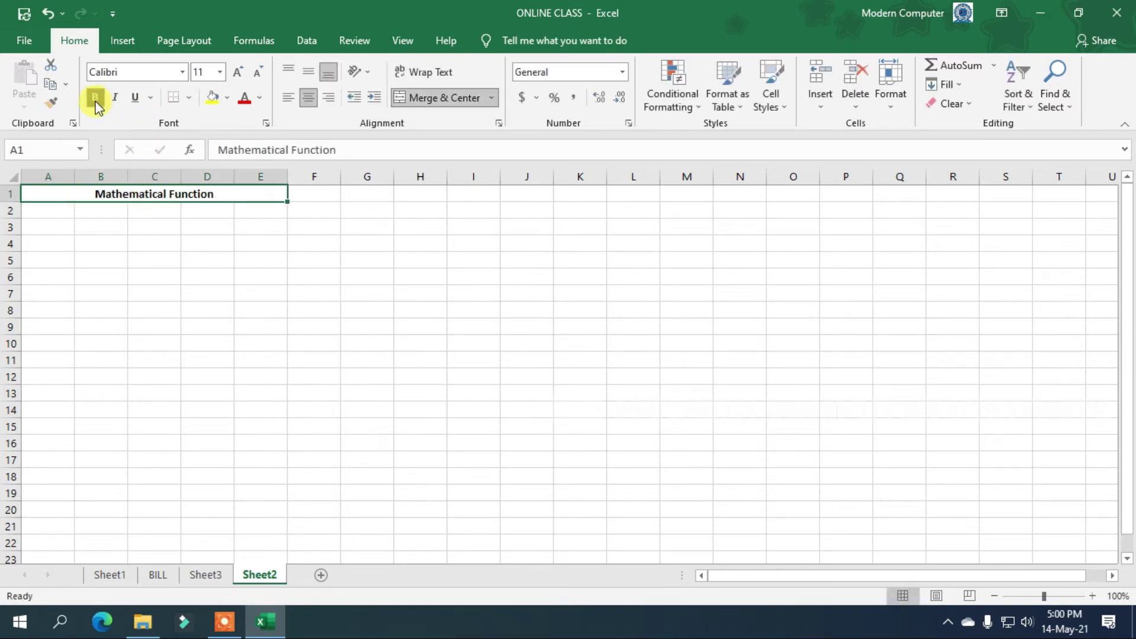
left_click(239, 74)
left_click(238, 74)
left_click(237, 73)
left_click(237, 73)
left_click(238, 74)
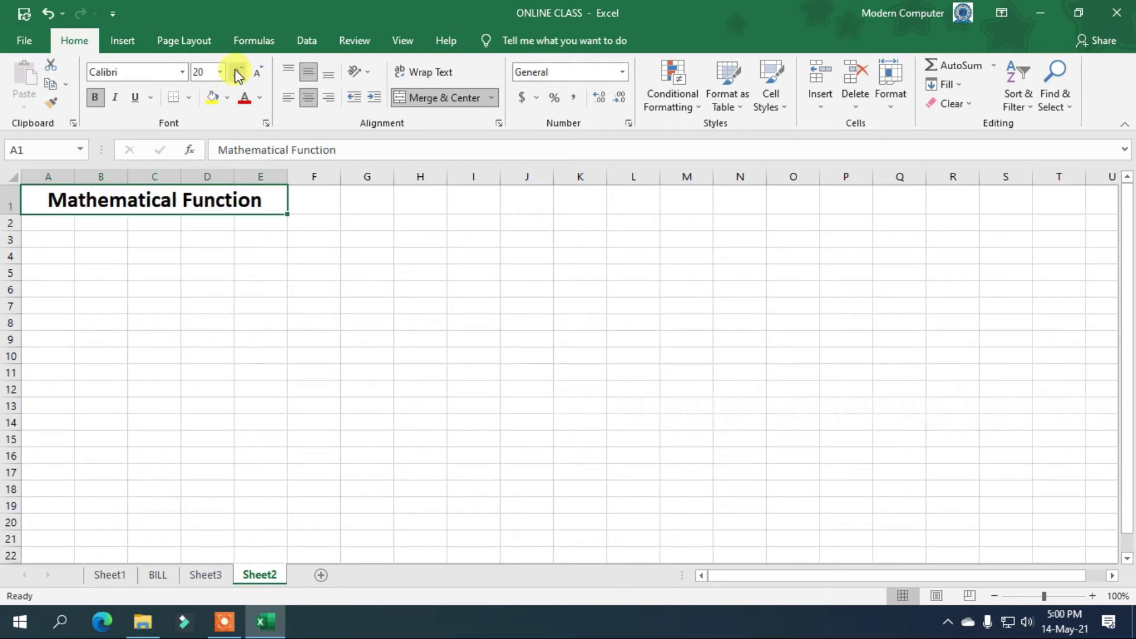
left_click(213, 99)
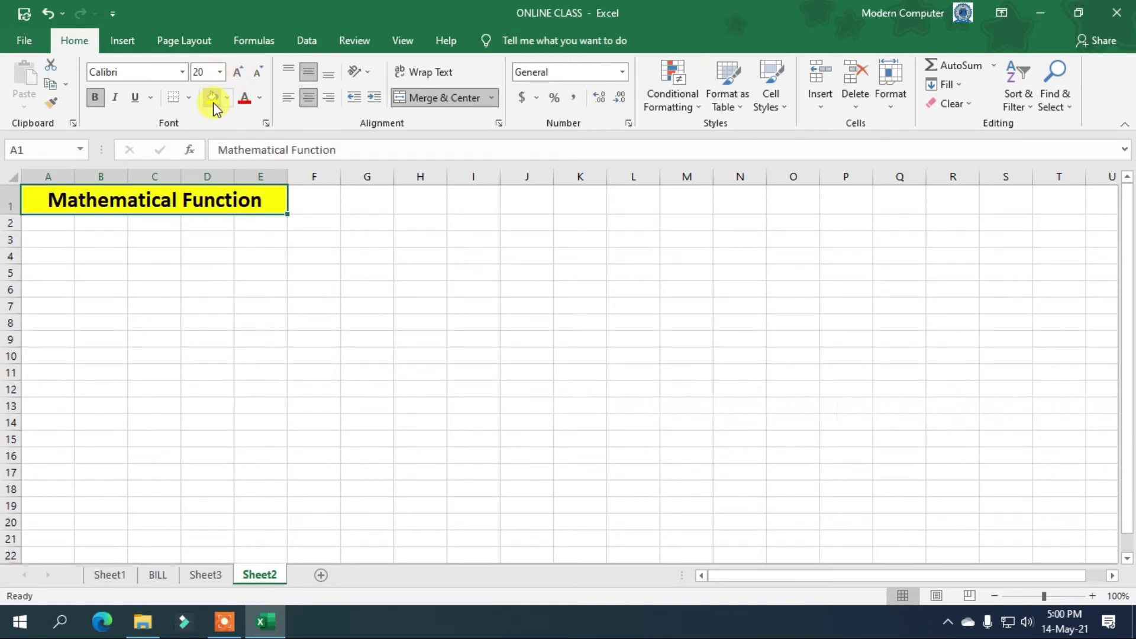
left_click(245, 98)
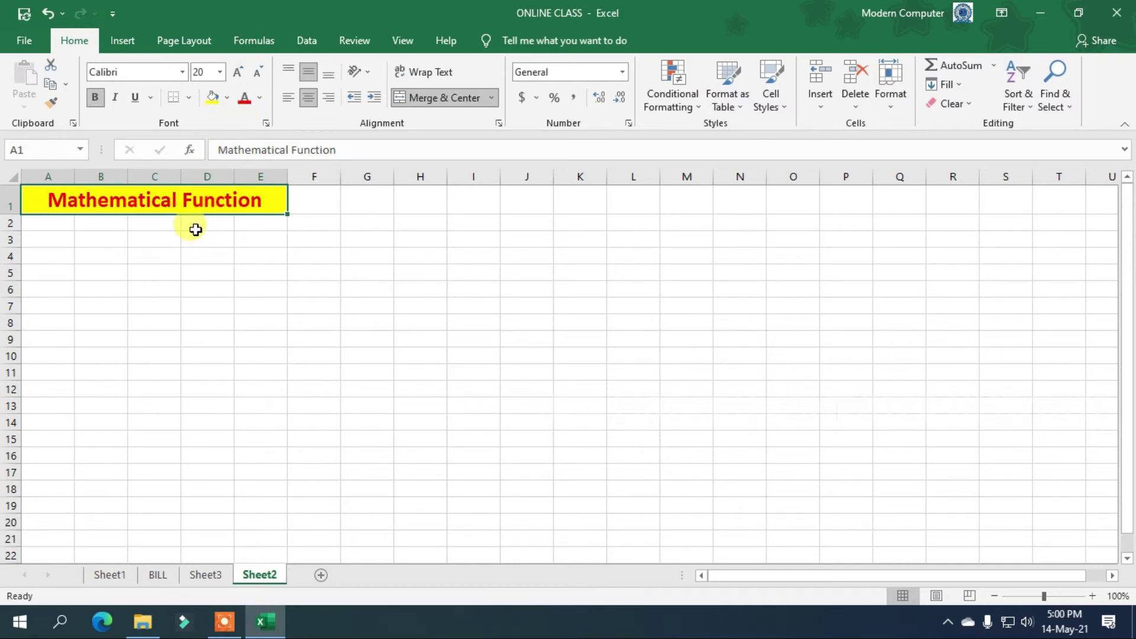
left_click(236, 73)
left_click(236, 73)
left_click(103, 242)
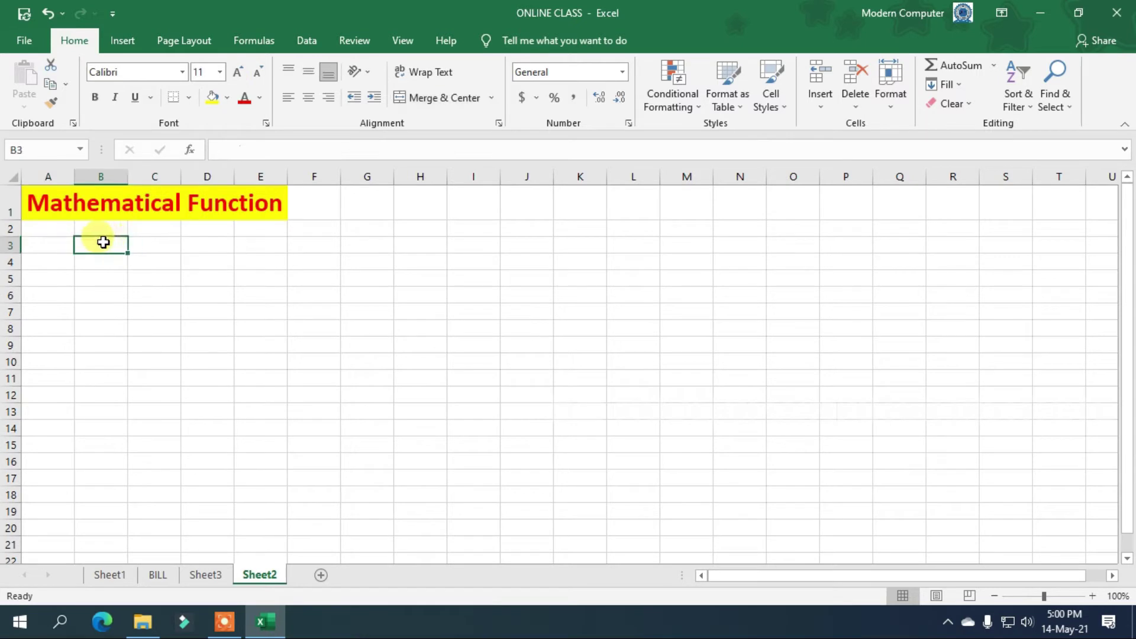
left_click(44, 231)
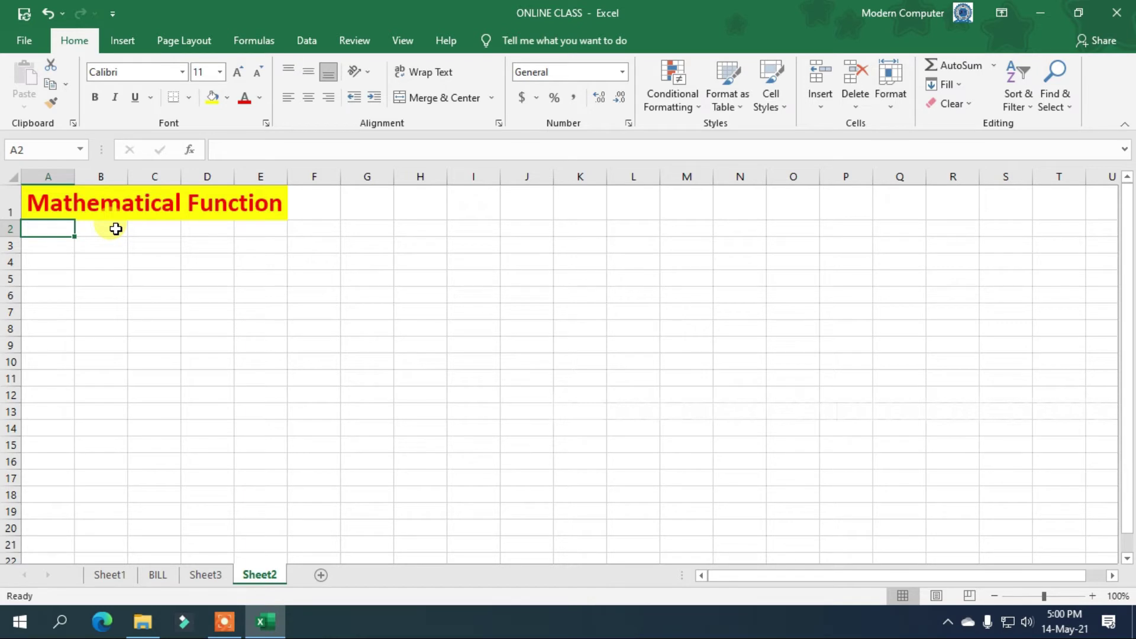
Enter =SUM(50,70) in A2, replacing the trial D2:D8 range, so it shows 120
type("=s")
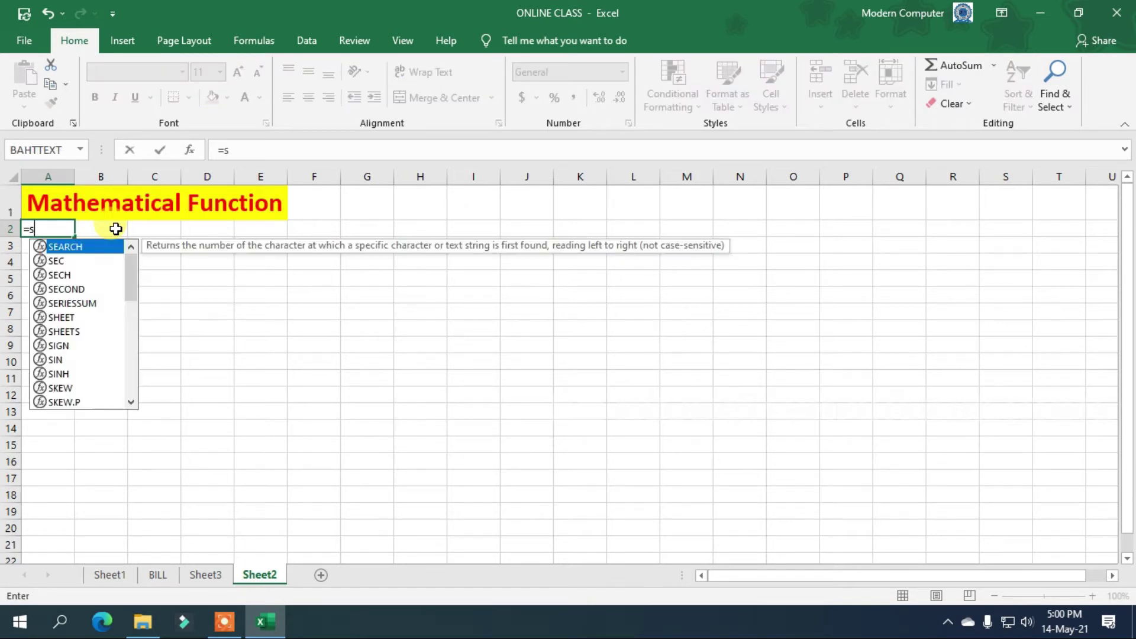
key("BackSpace")
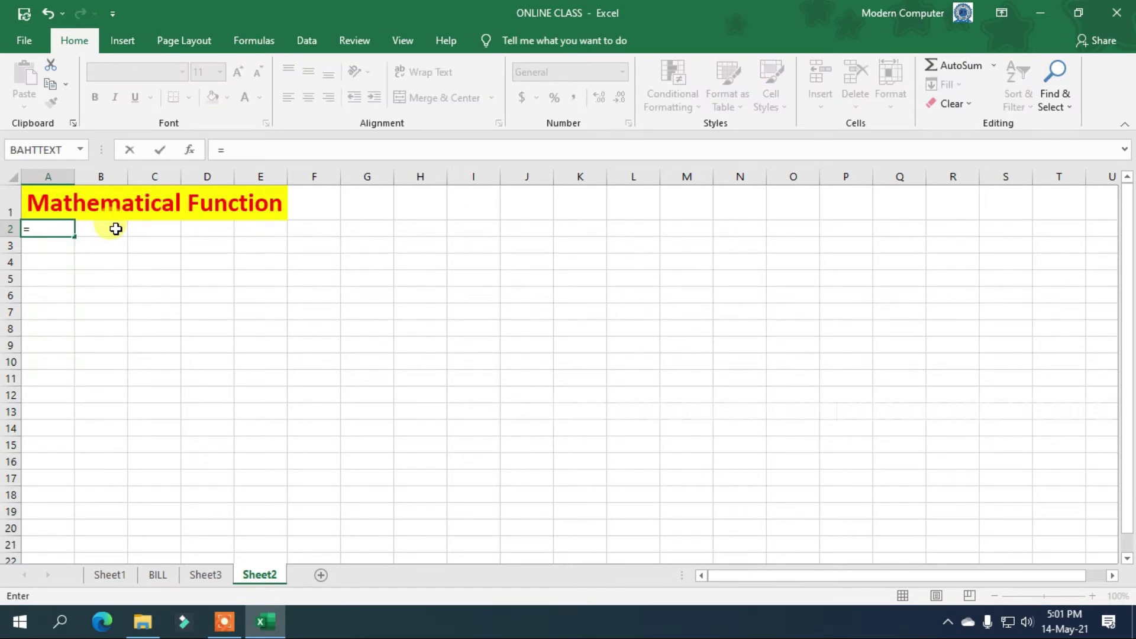
type("SUM")
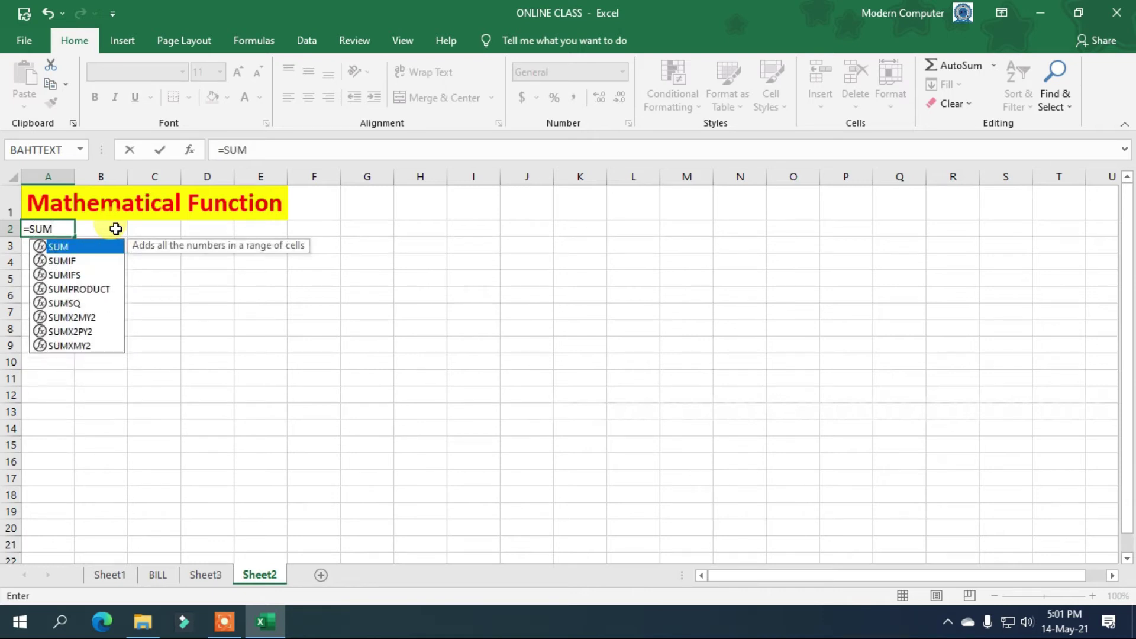
type("(")
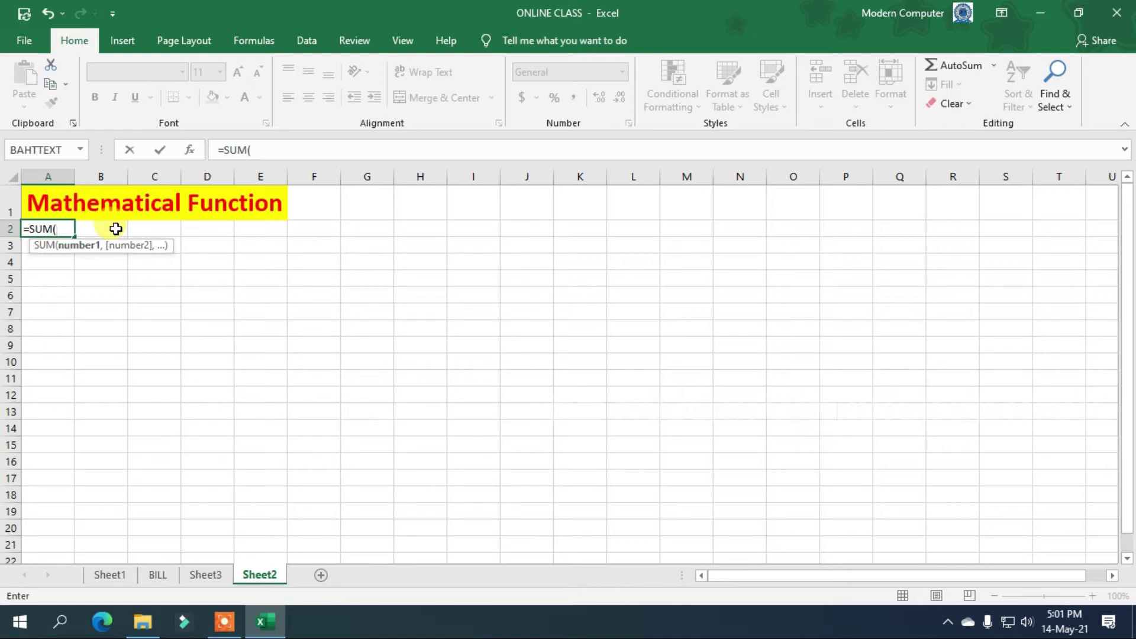
type("D")
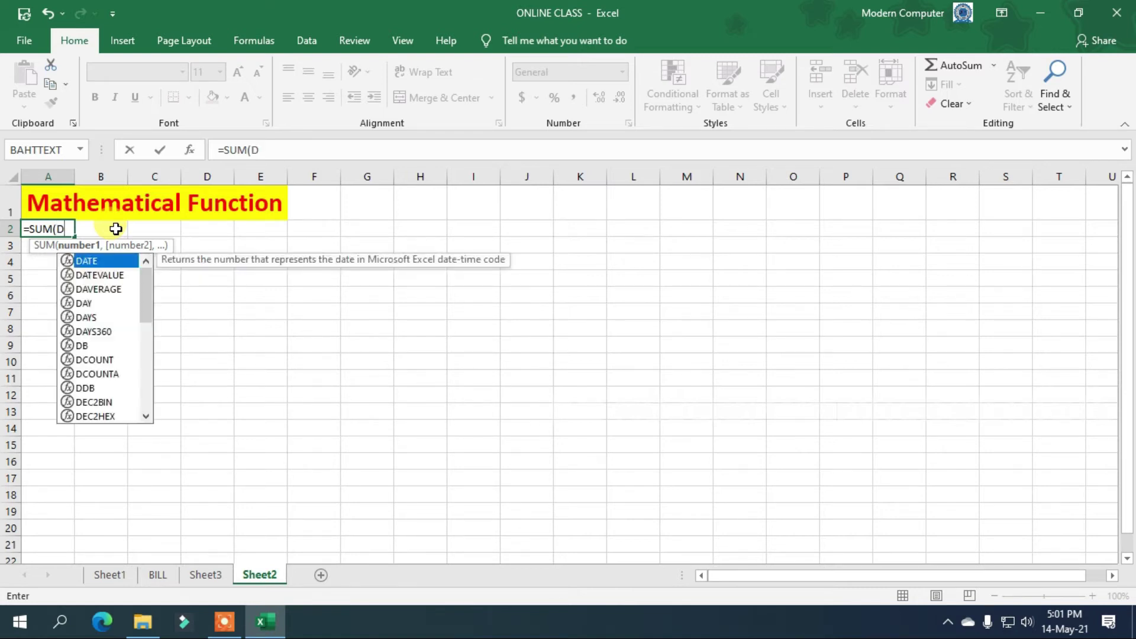
type("2:D8")
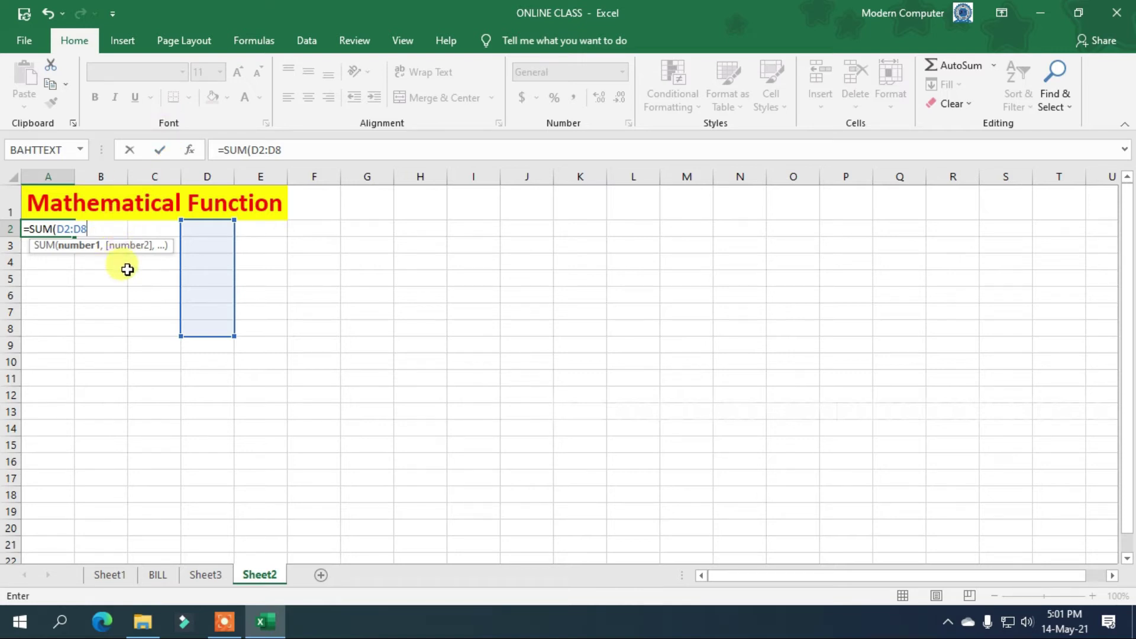
type(")")
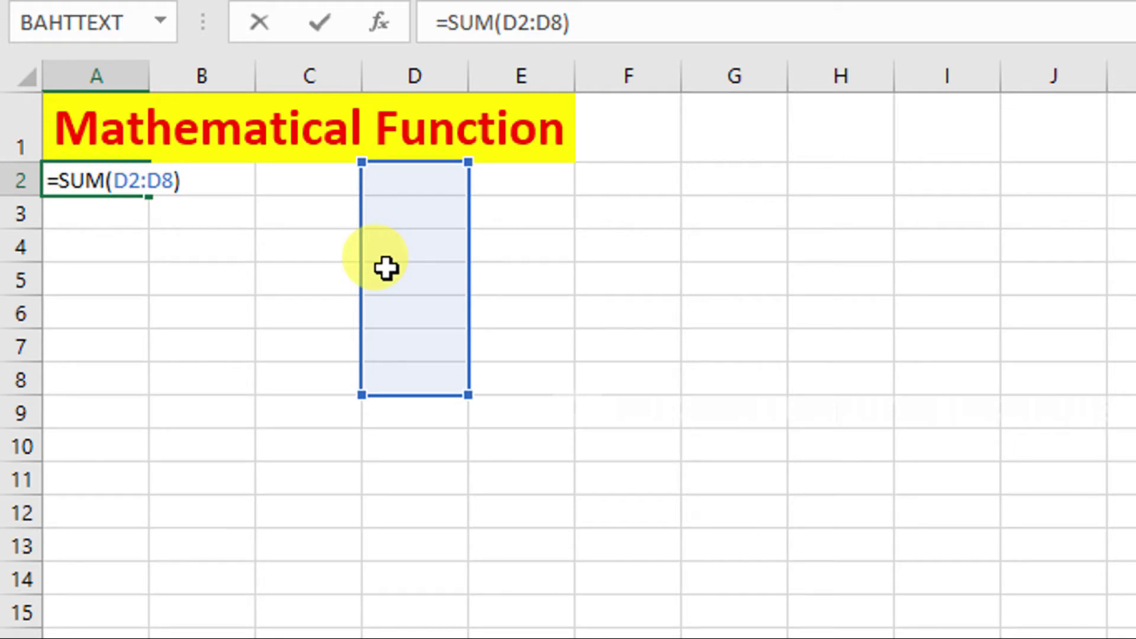
key("BackSpace")
key("BackSpace")
key("BackSpace")
key("BackSpace")
key("BackSpace")
key("BackSpace")
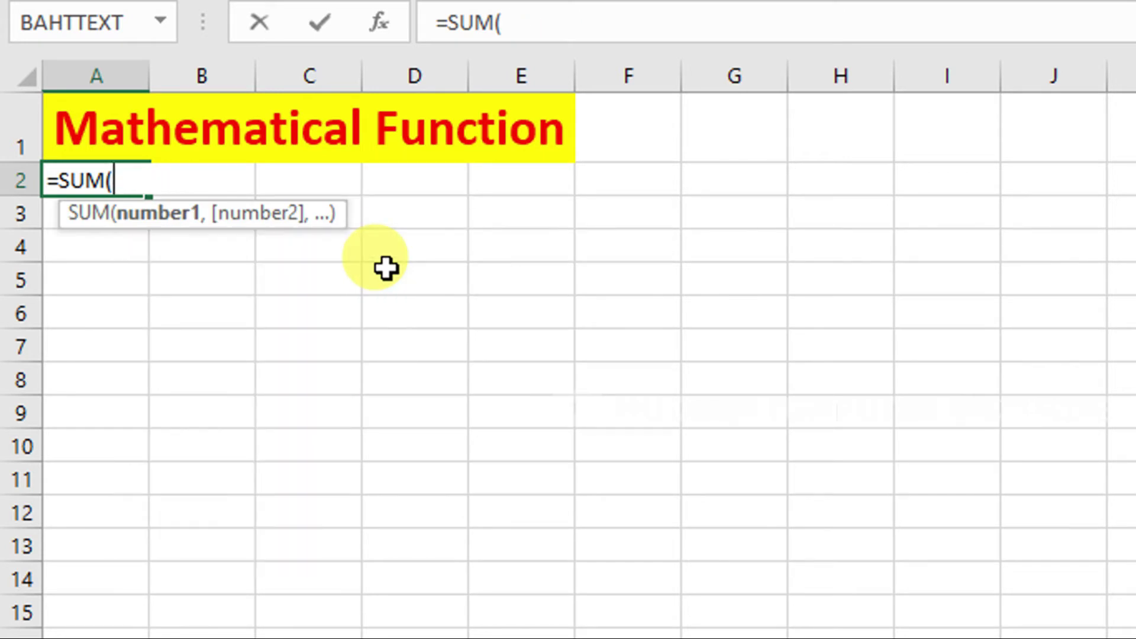
type("50,70)")
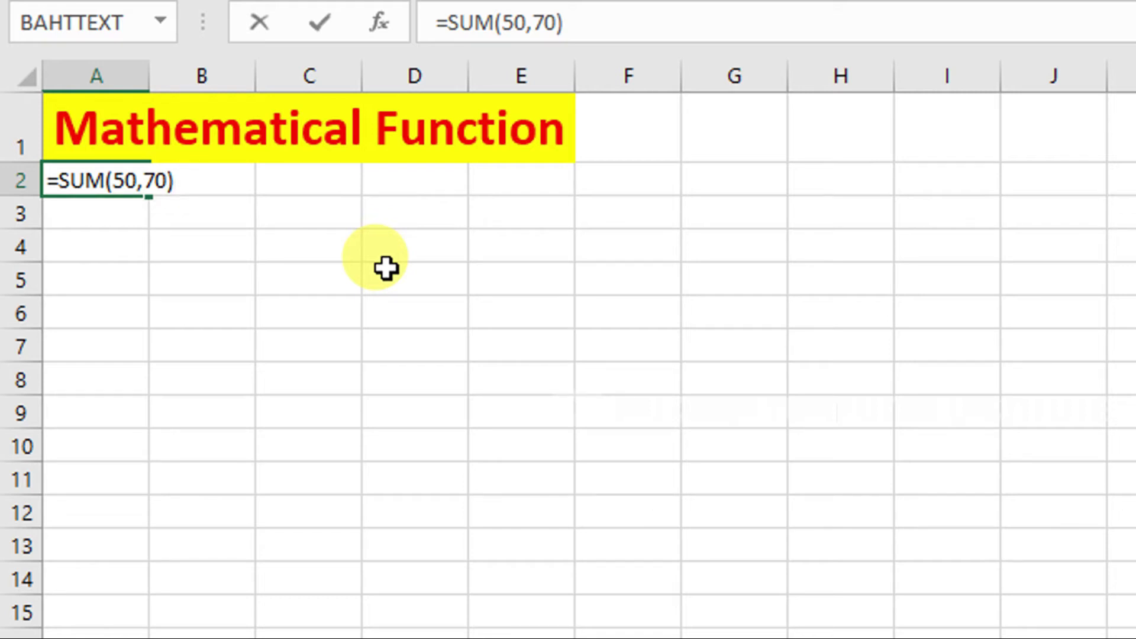
key("Return")
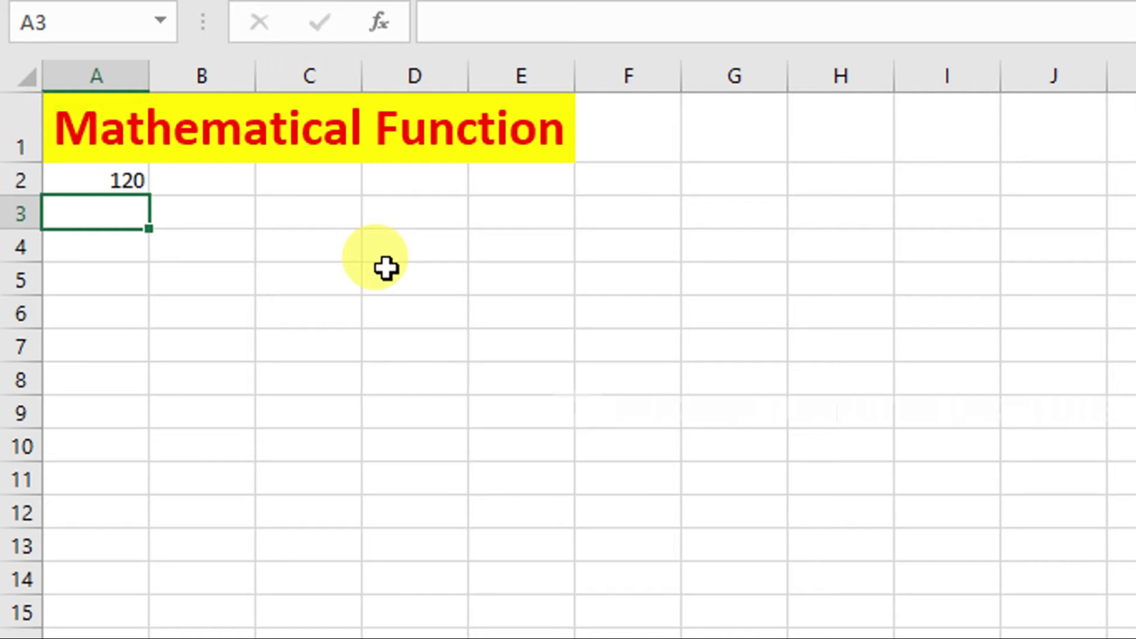
Enter =ROMAN(10) in A3 and =ROMAN(15) in A4, showing X and XV
type("=")
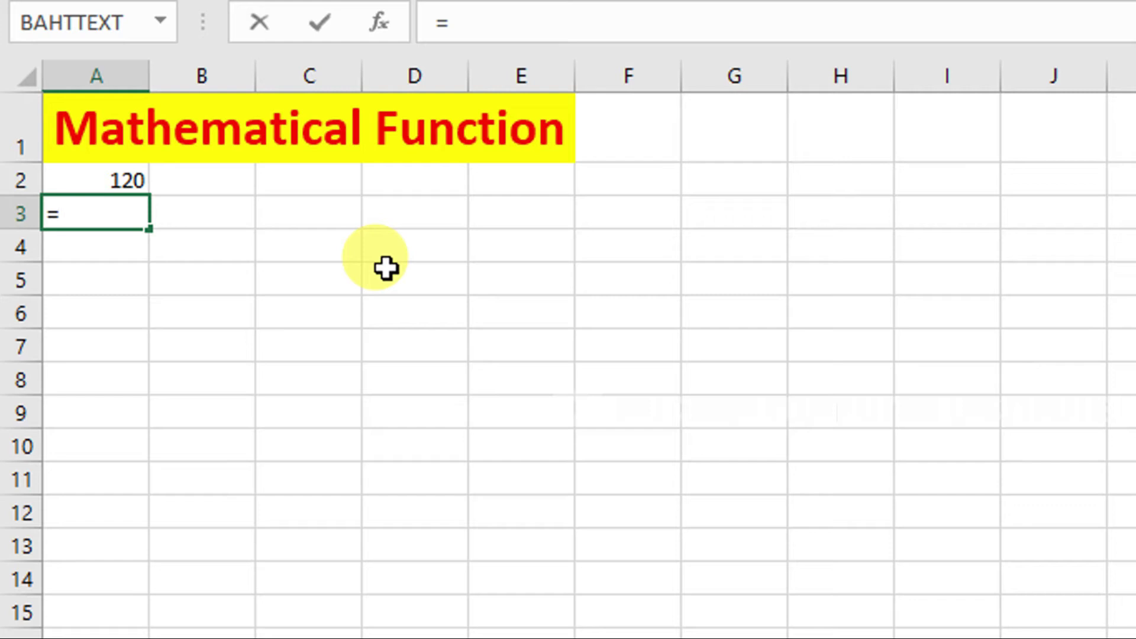
type("RO")
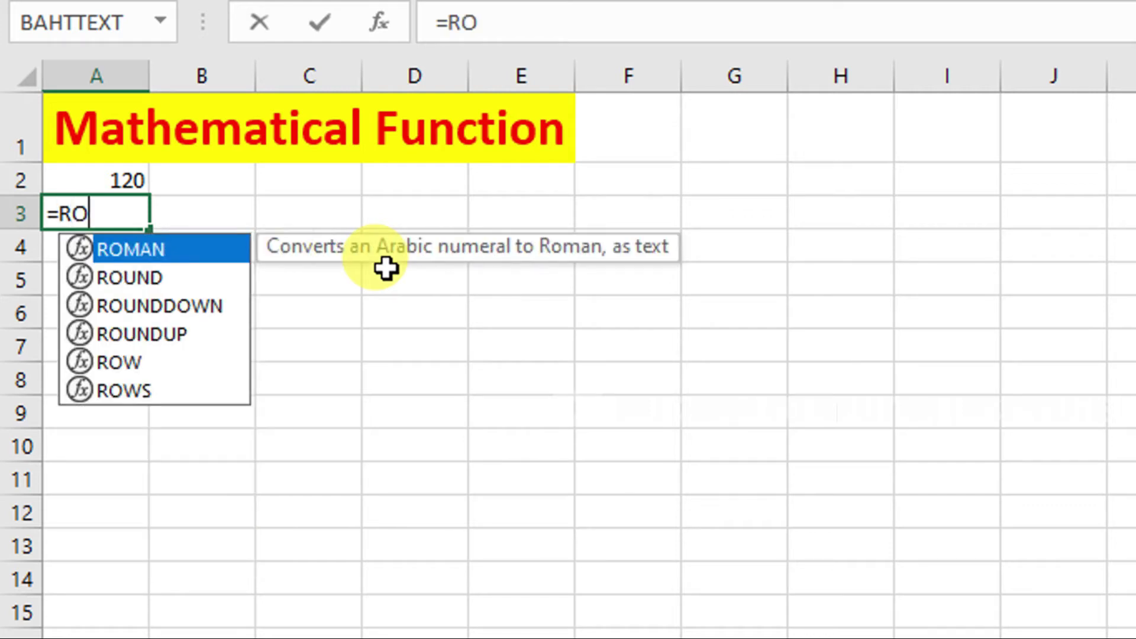
type("MAN")
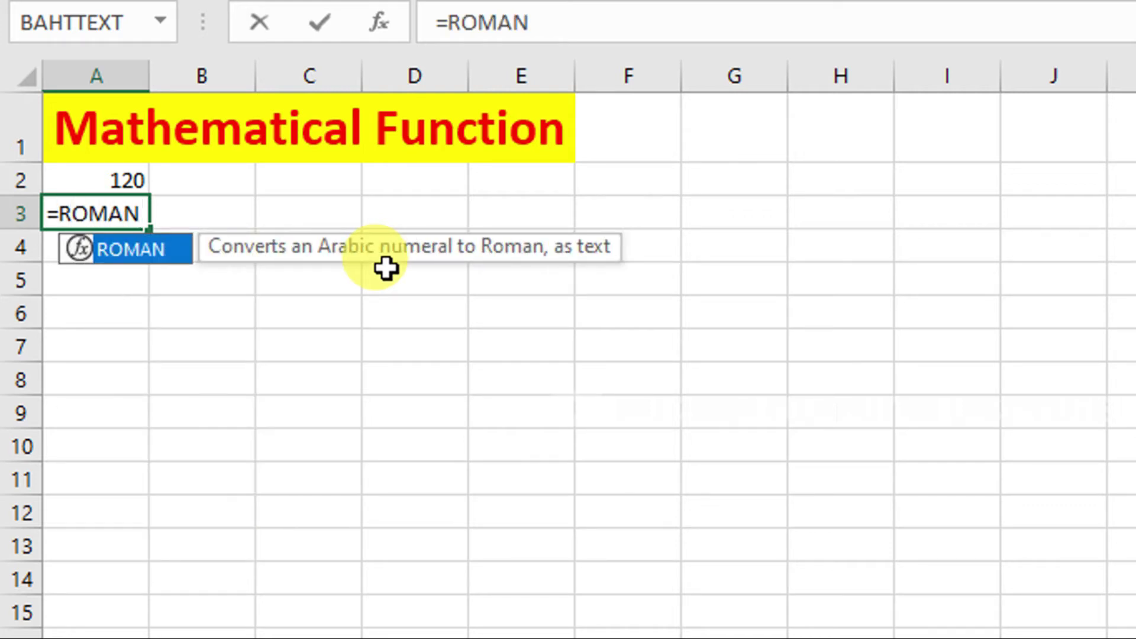
type("(")
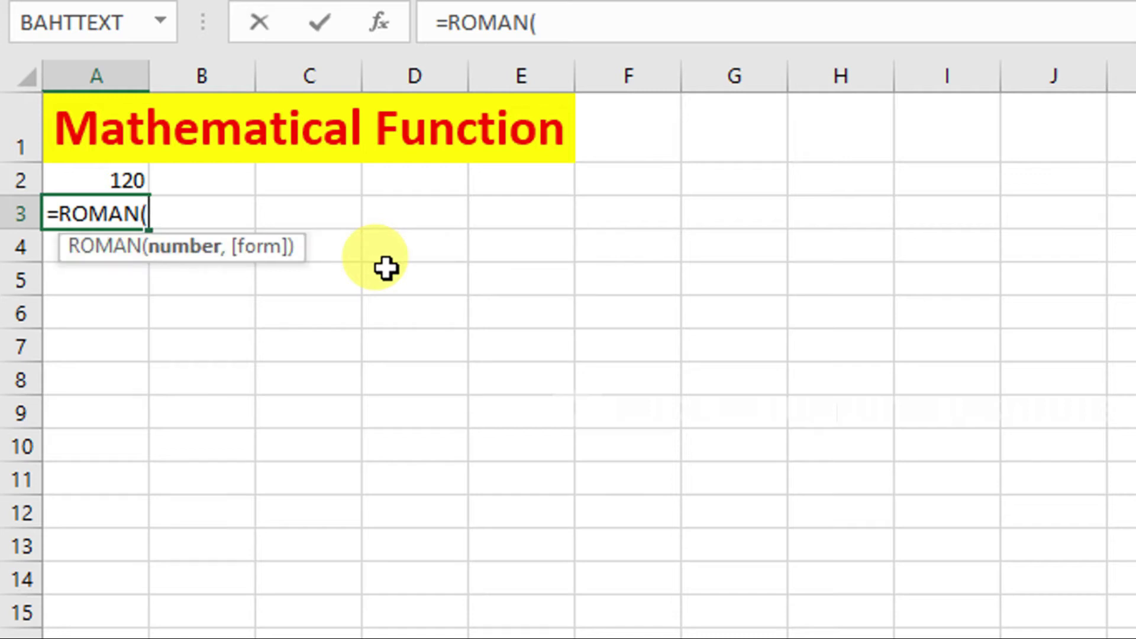
type("10")
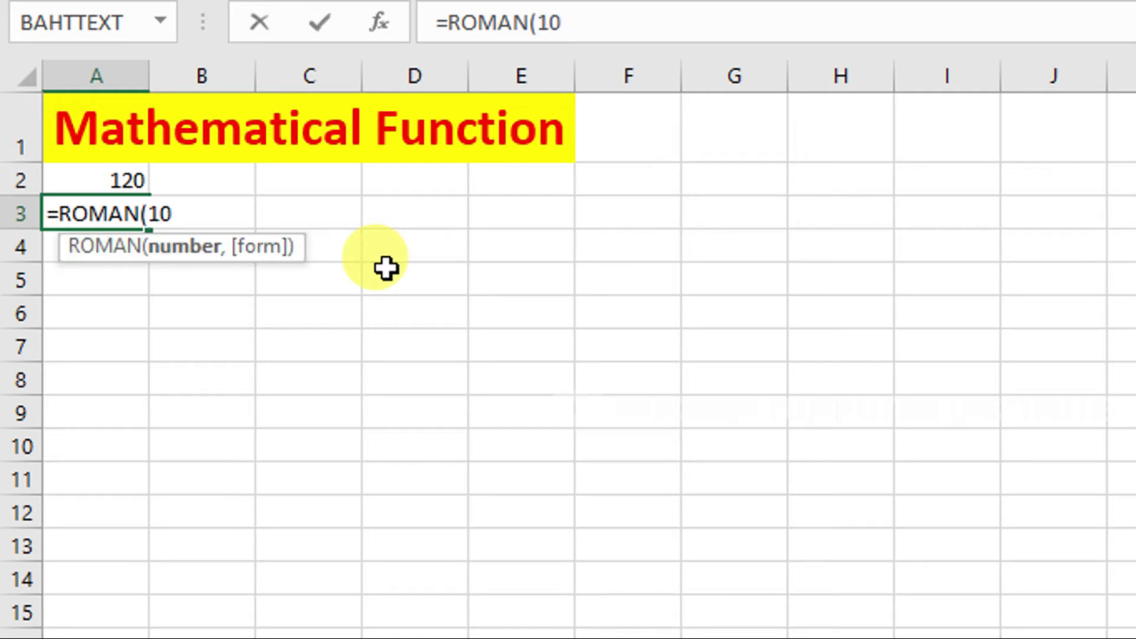
type(")")
key("Return")
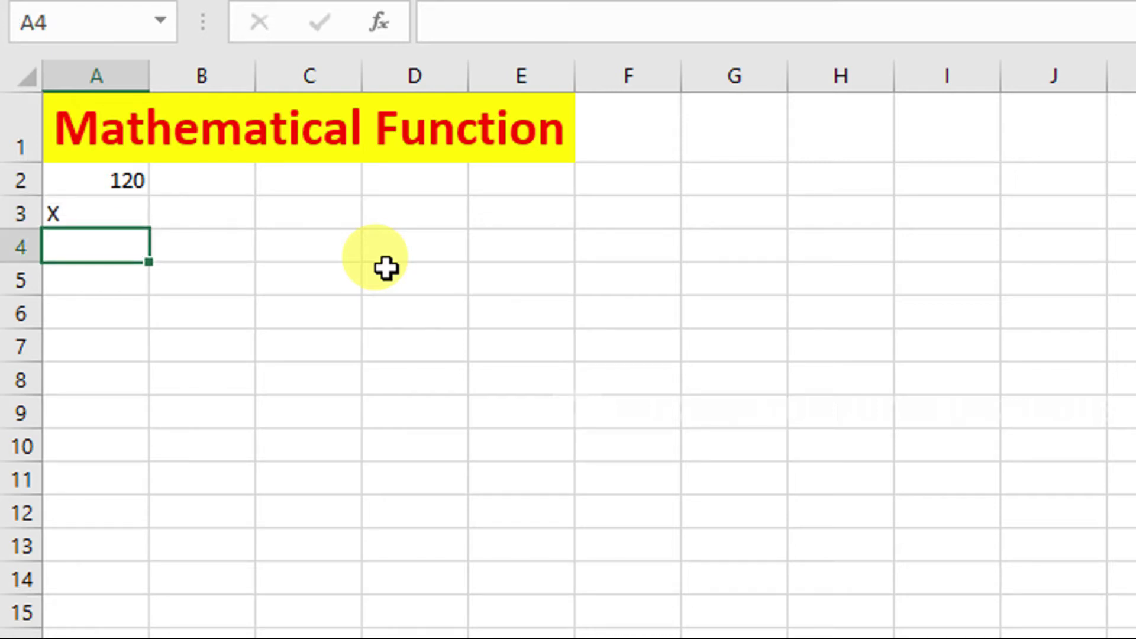
type("=")
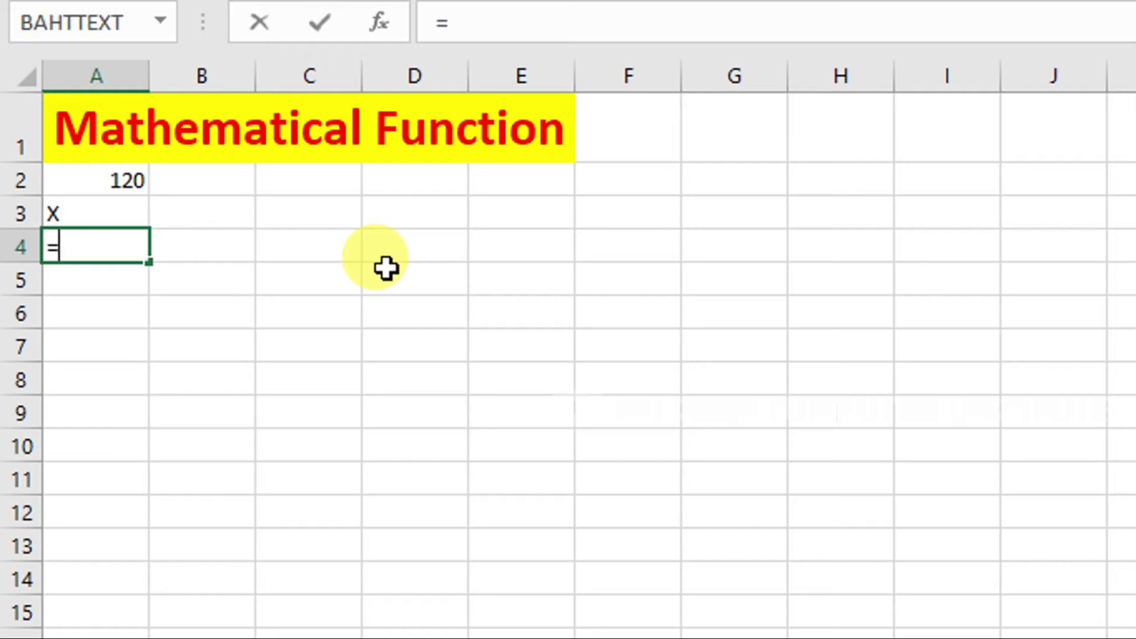
type("ROMAN(")
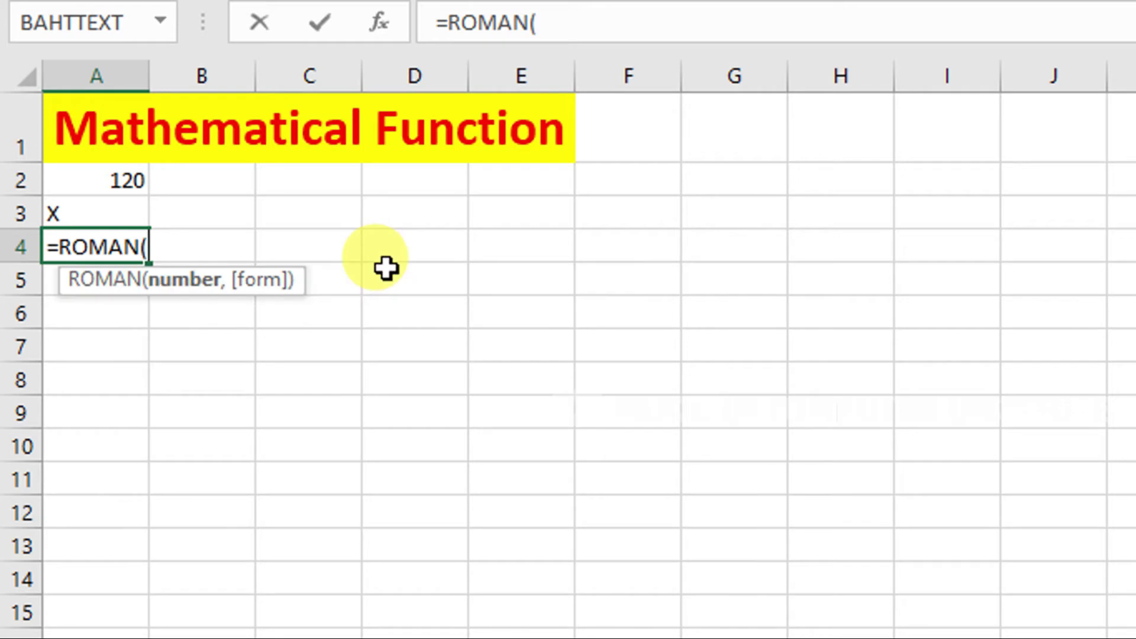
type("15)")
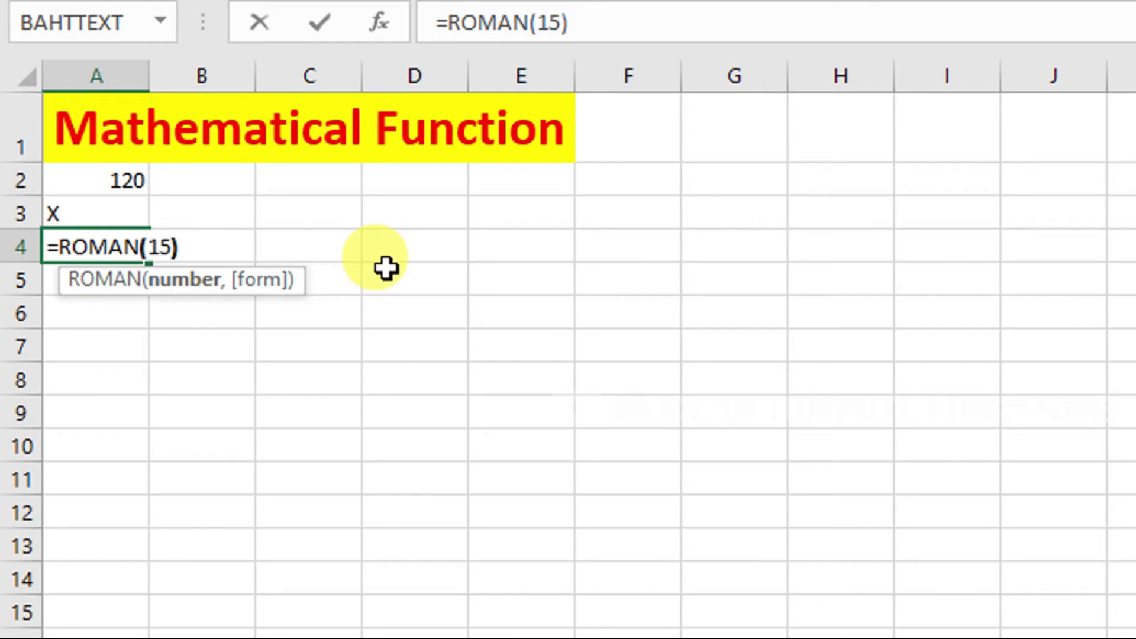
key("Return")
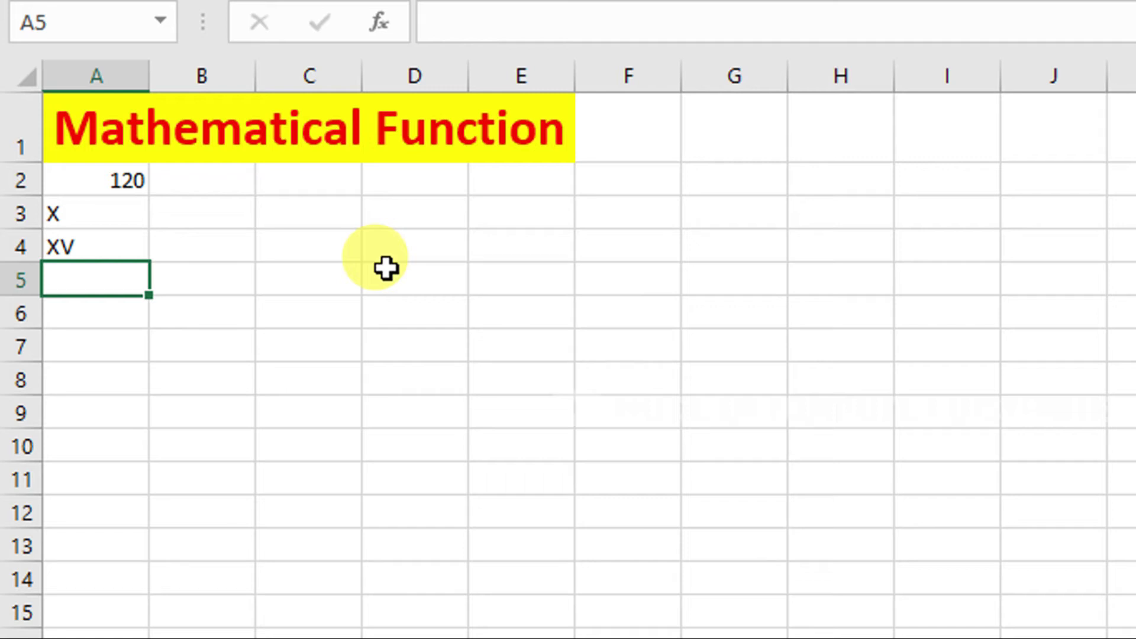
Enter =PRODUCT(20,3,5) in A5 to get 300
type("=")
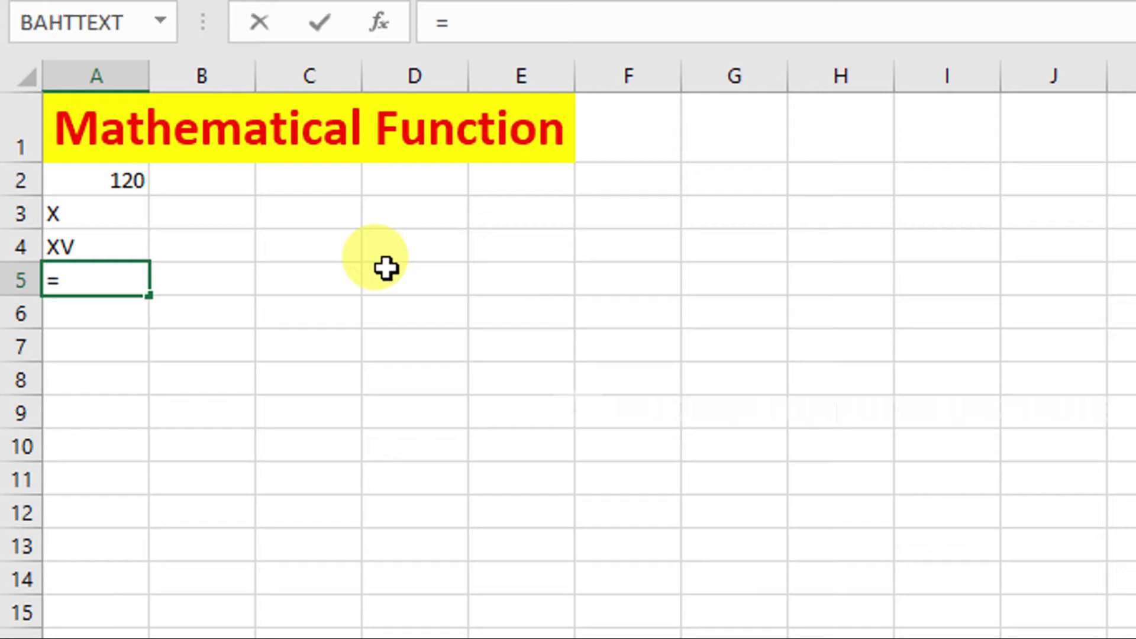
type("PRO")
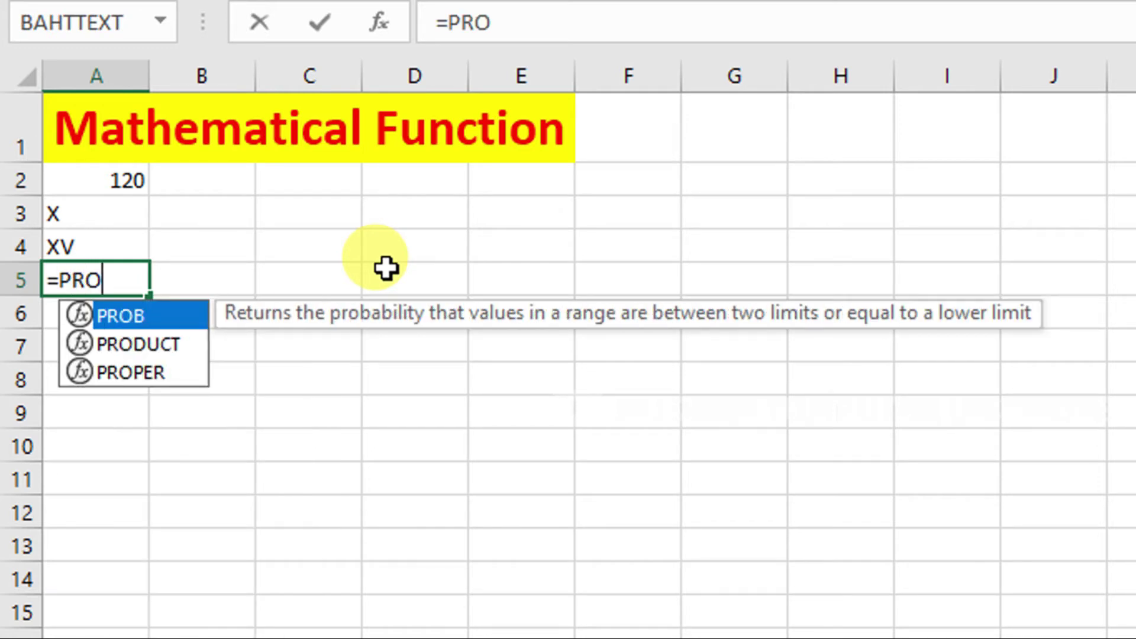
type("DUCT")
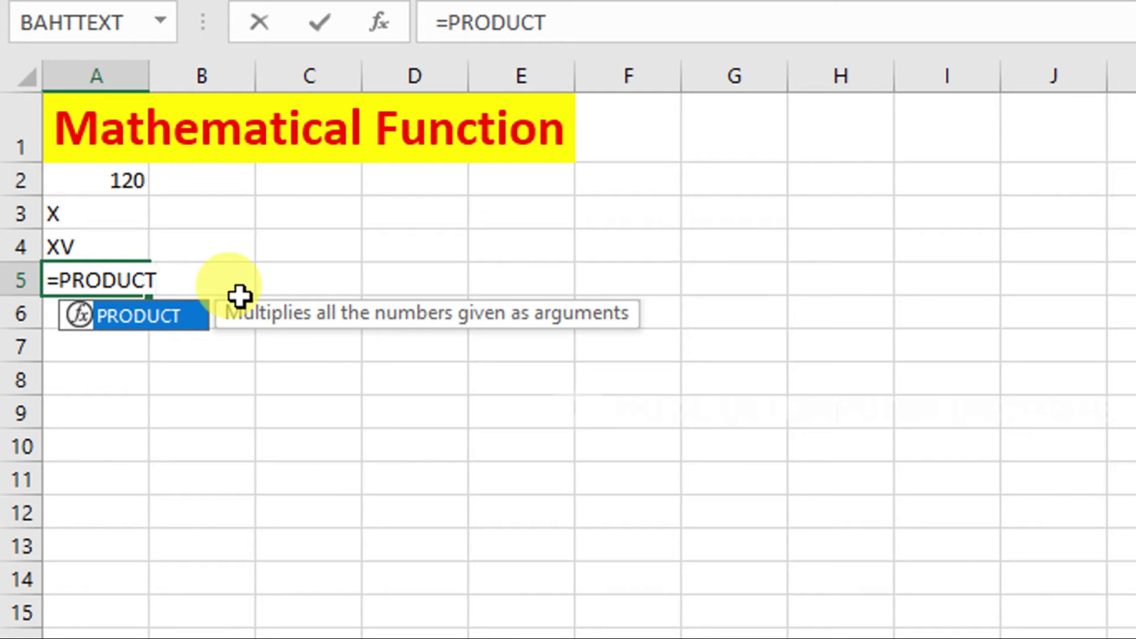
type("(")
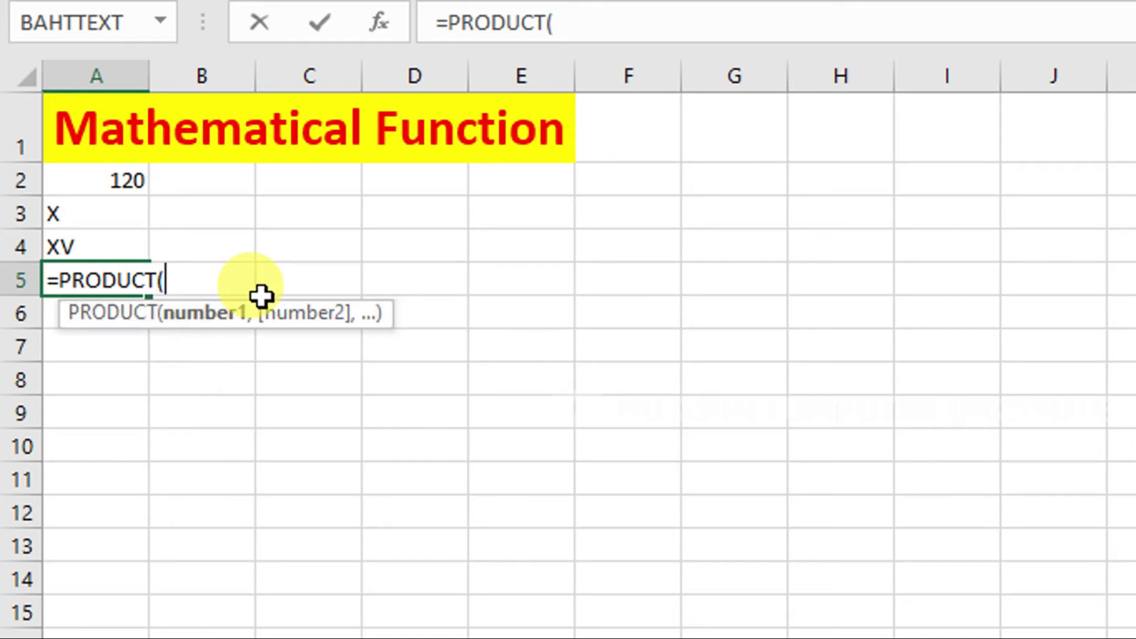
type("20,3")
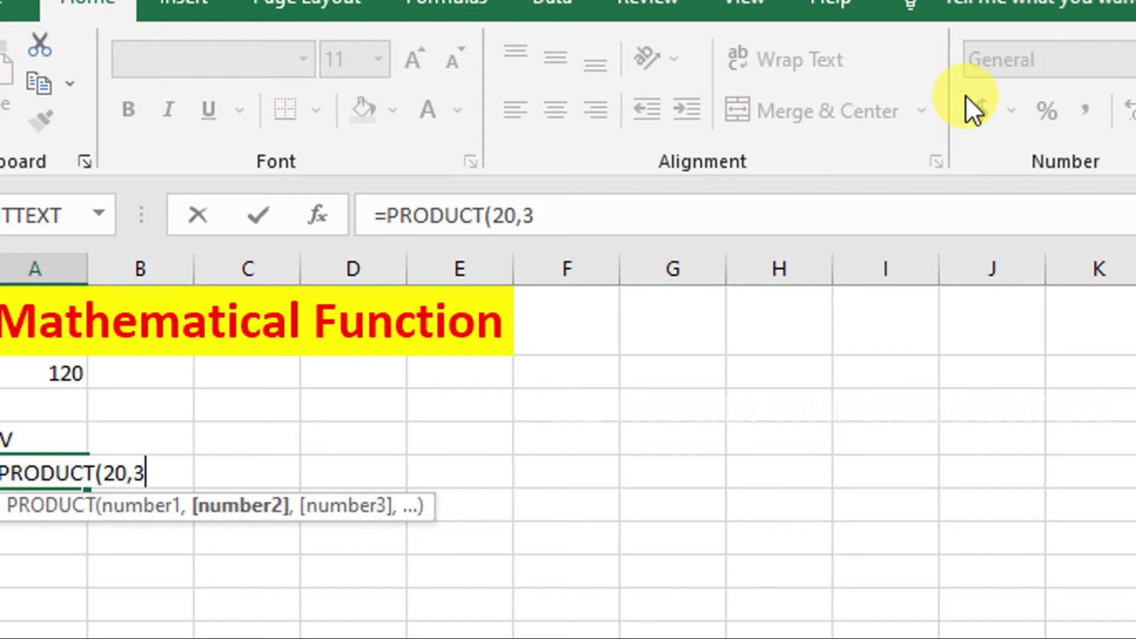
type(",5")
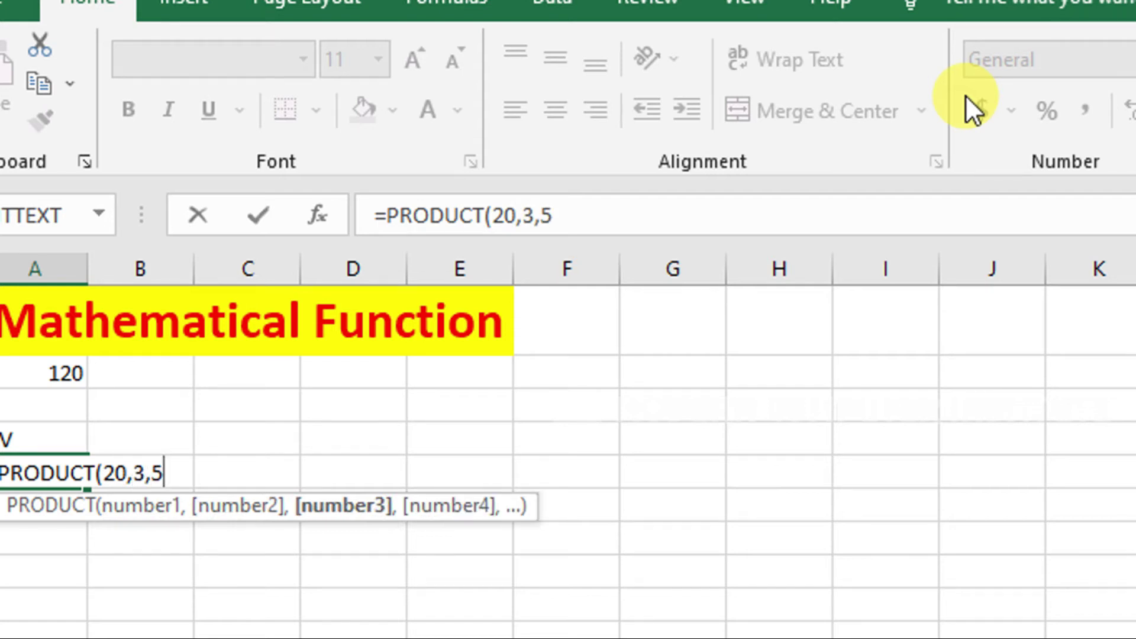
type(")")
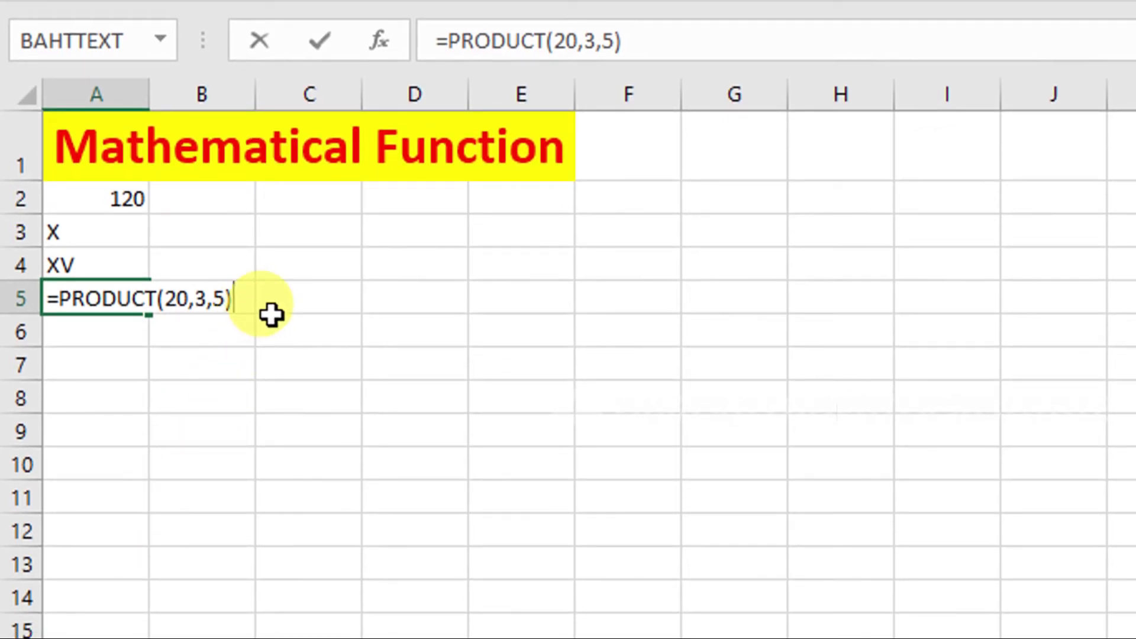
key("Return")
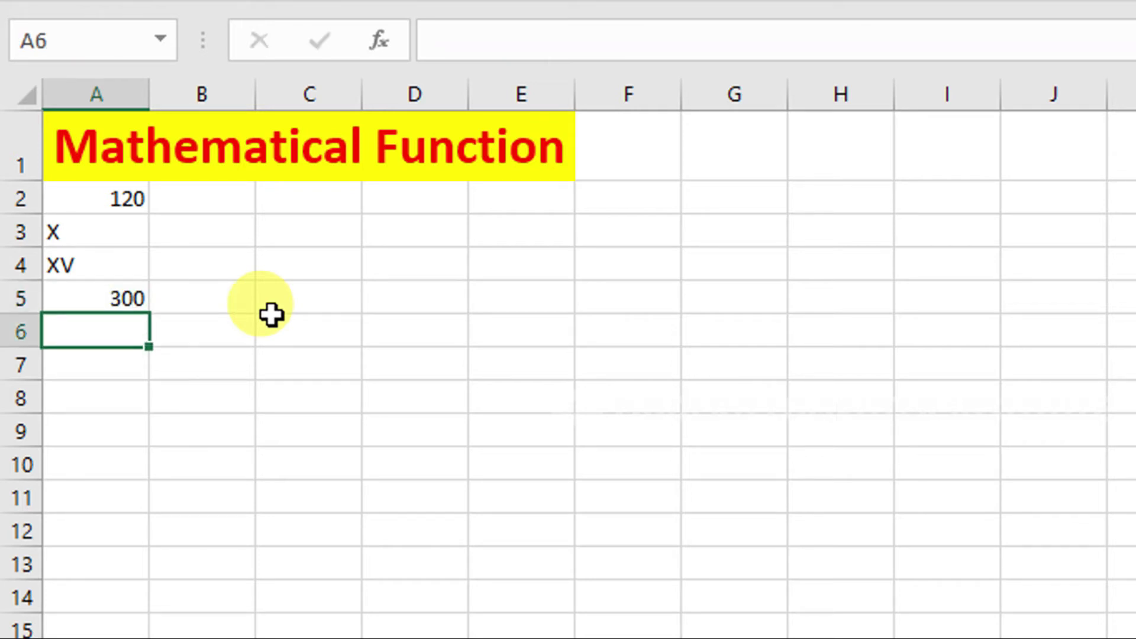
Enter =MOD(32,5) in A6 to get the remainder 2
type("=")
type("M")
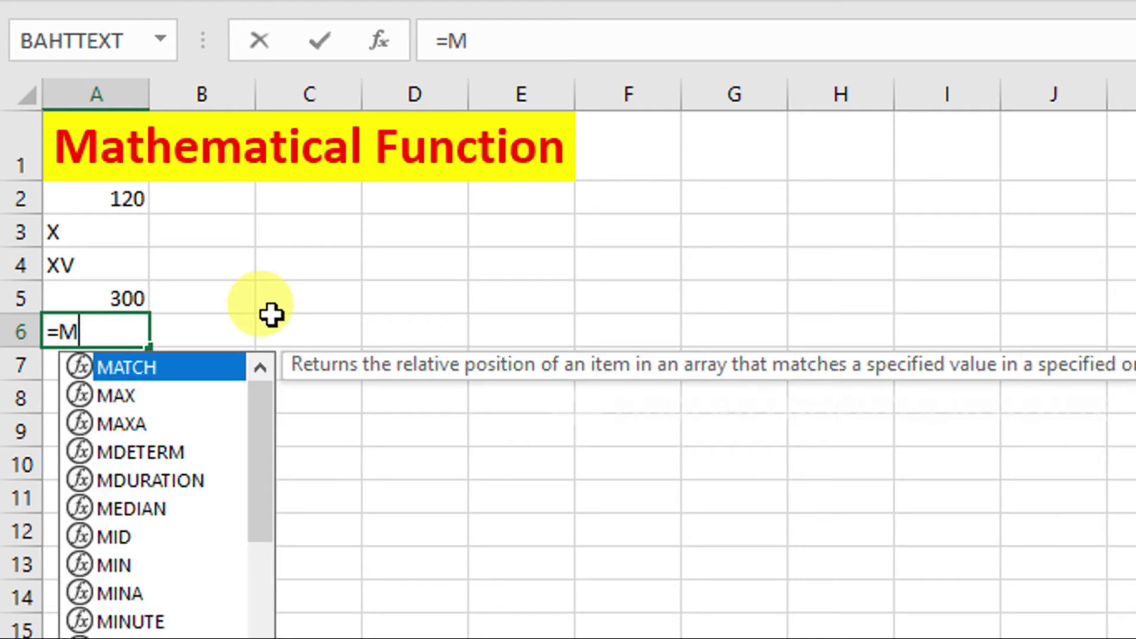
type("OD")
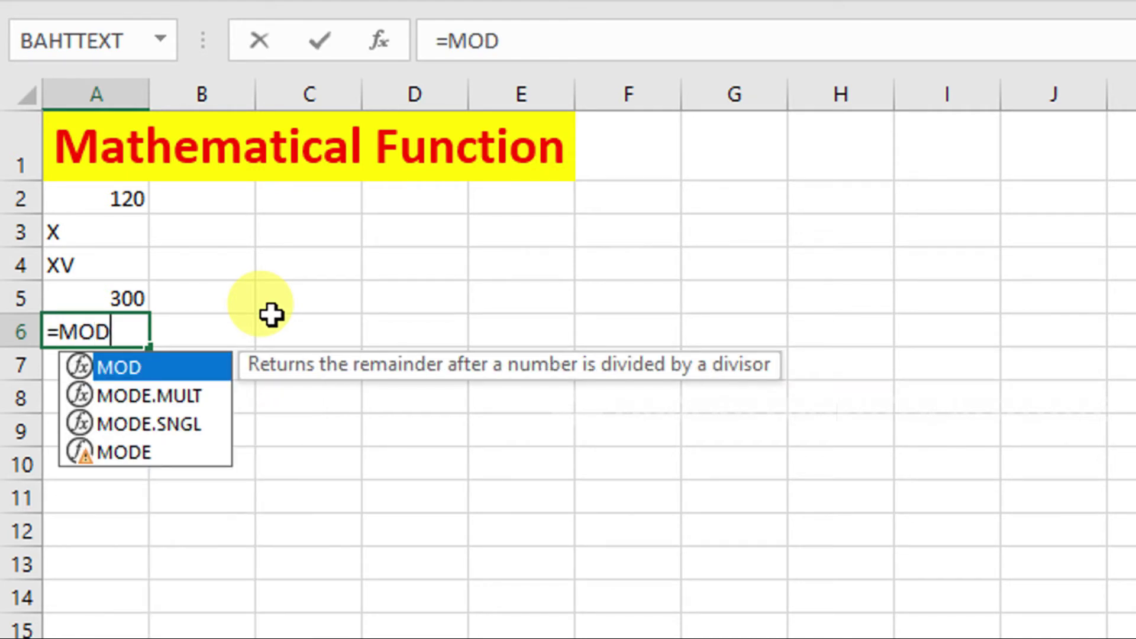
type("(")
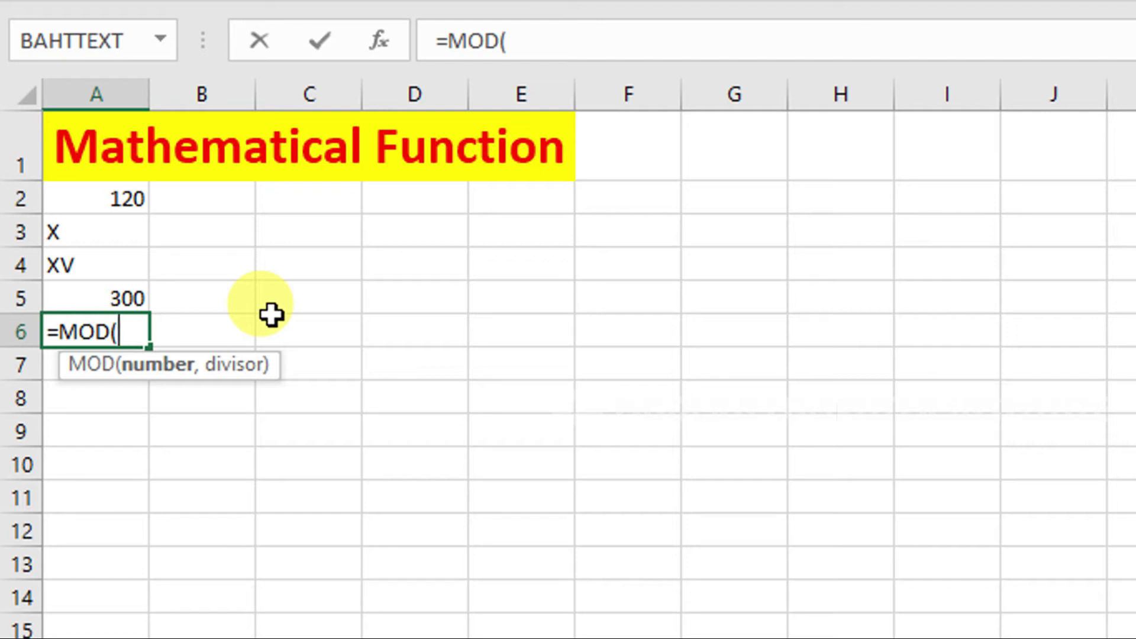
type("32")
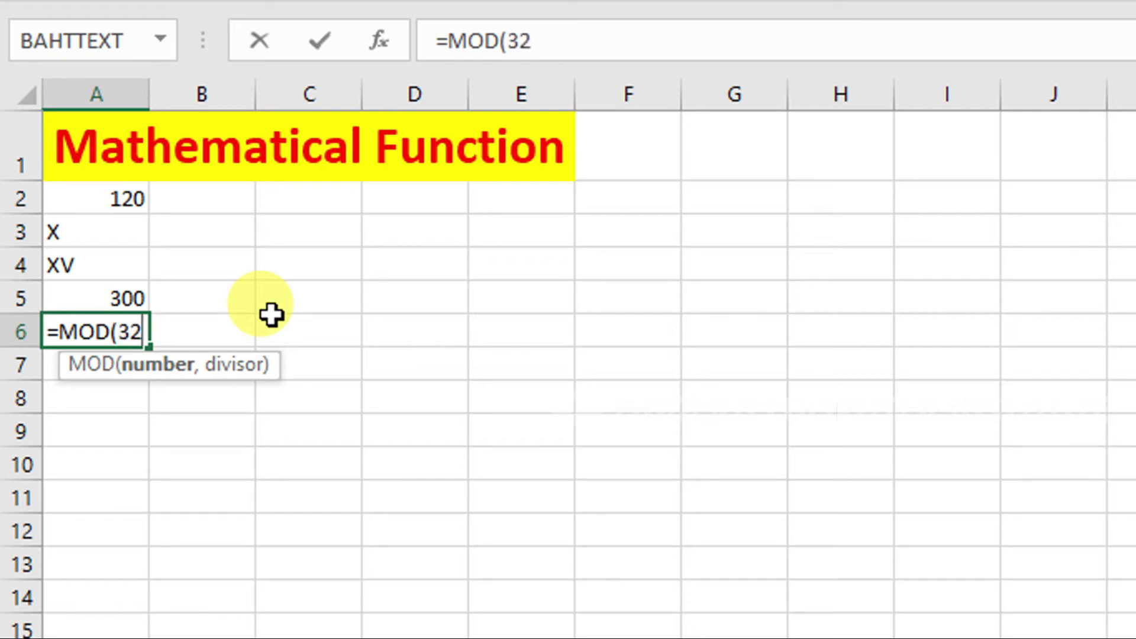
type(",")
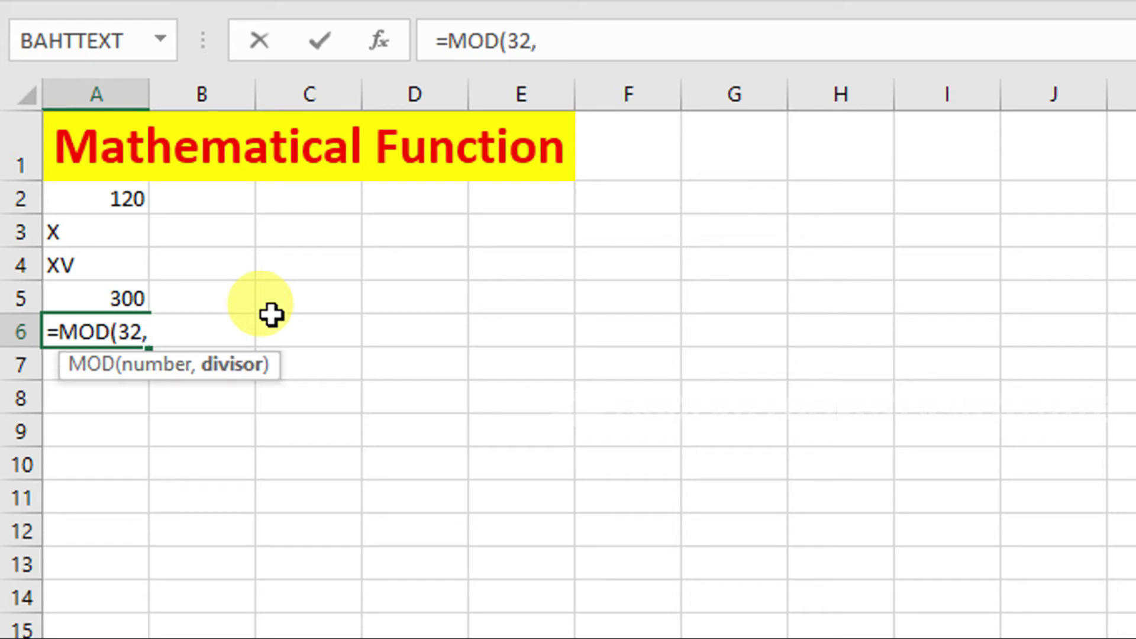
type("5)")
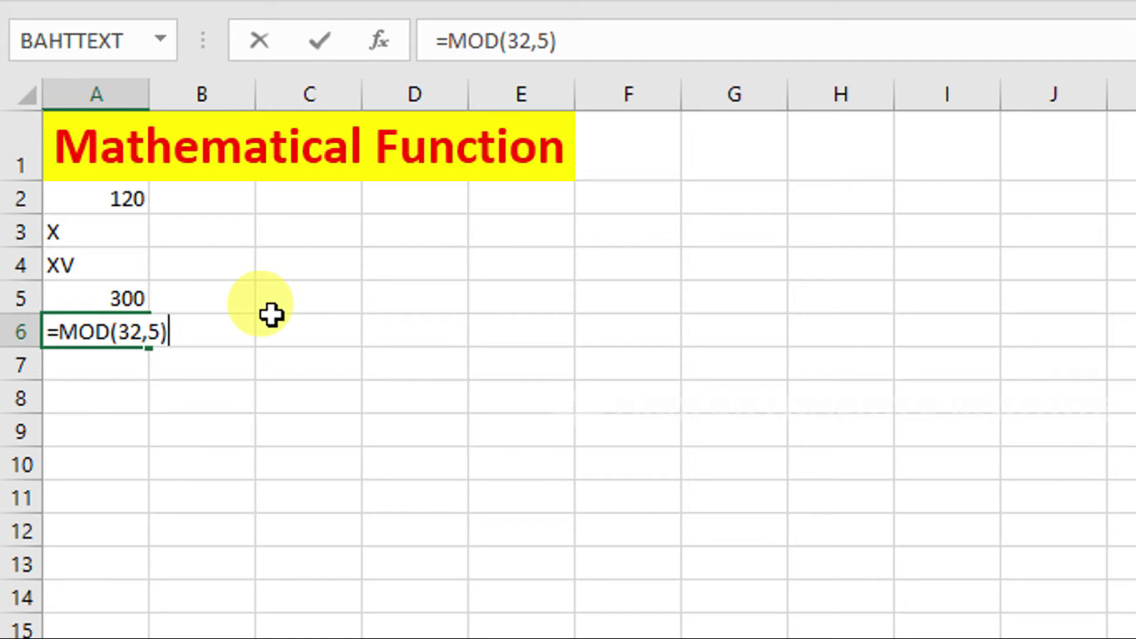
key("Return")
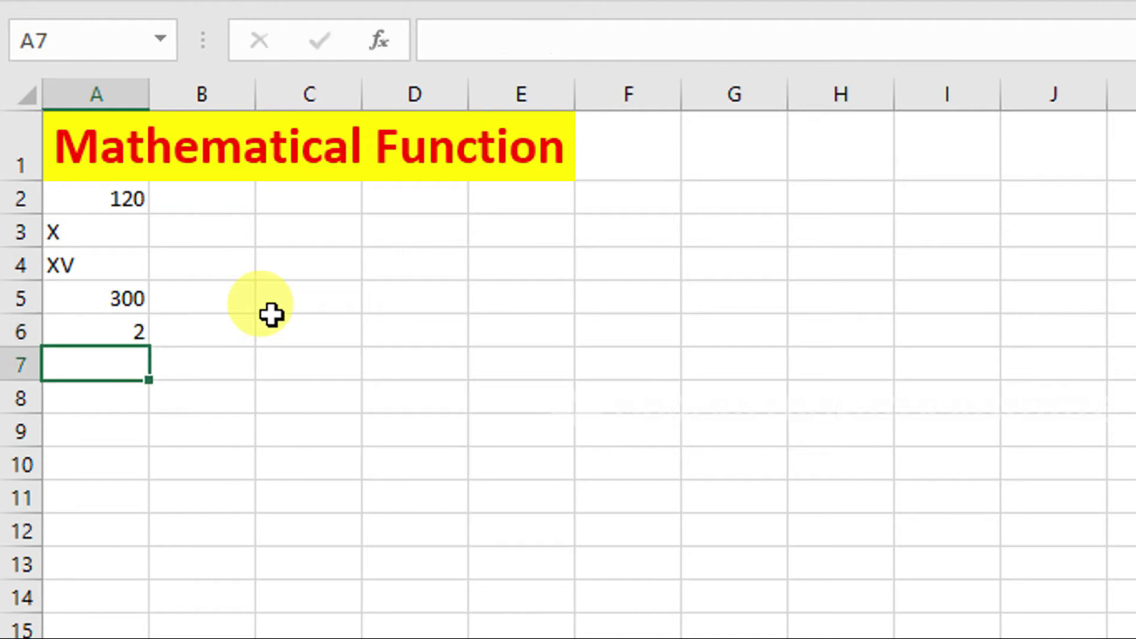
Enter =PI() in A7 and =ABS(-88) in A8, showing 3.141593 and 88
type("=")
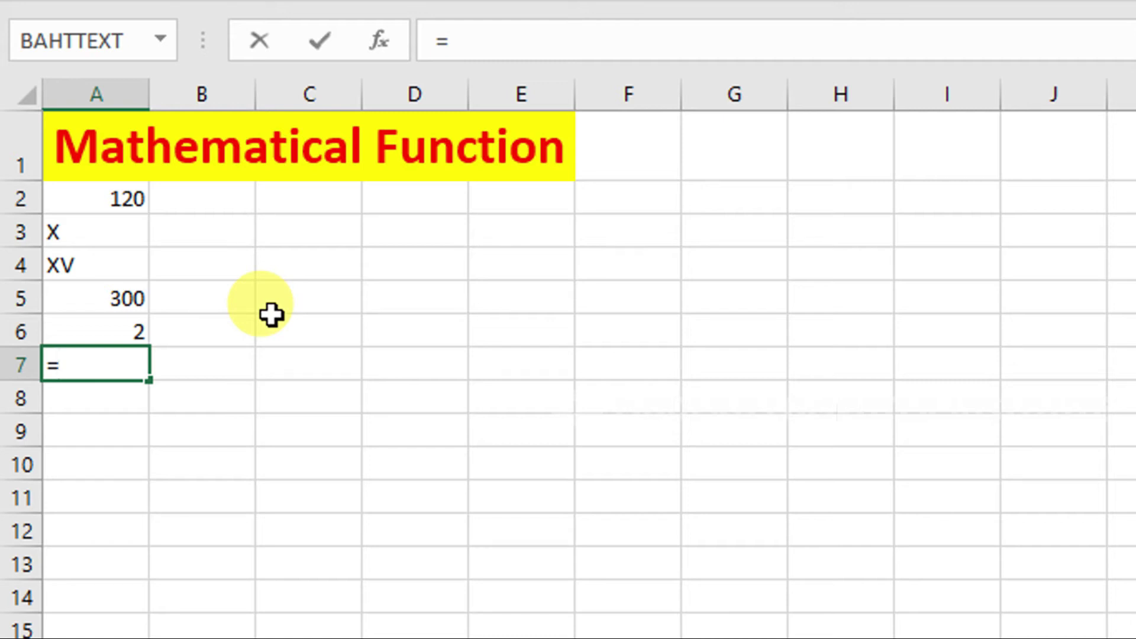
type("PI")
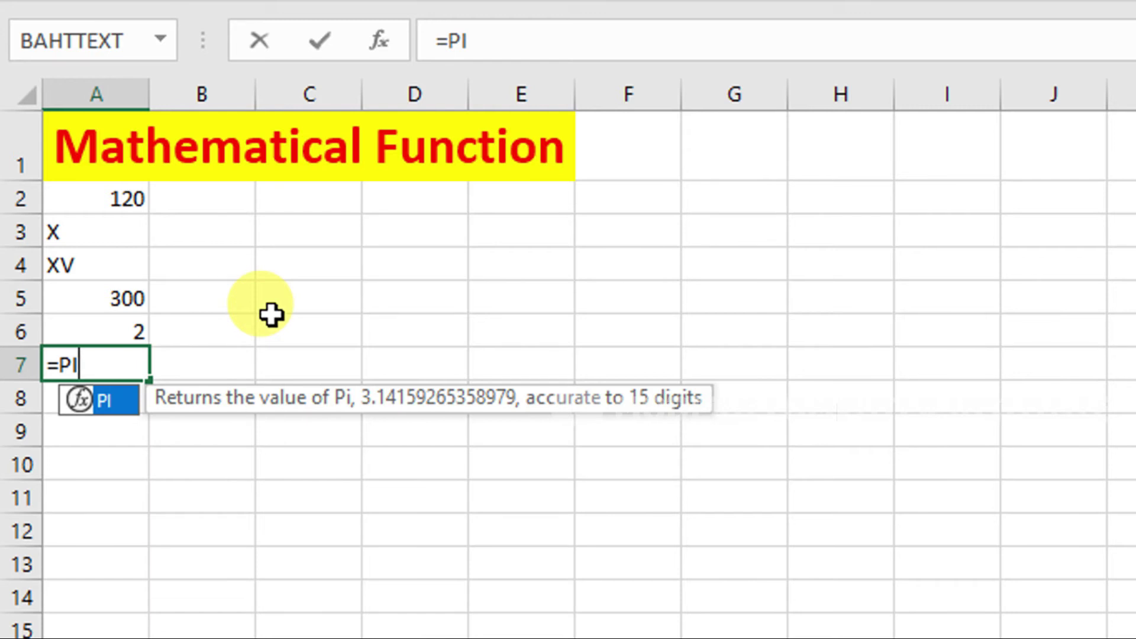
type("()")
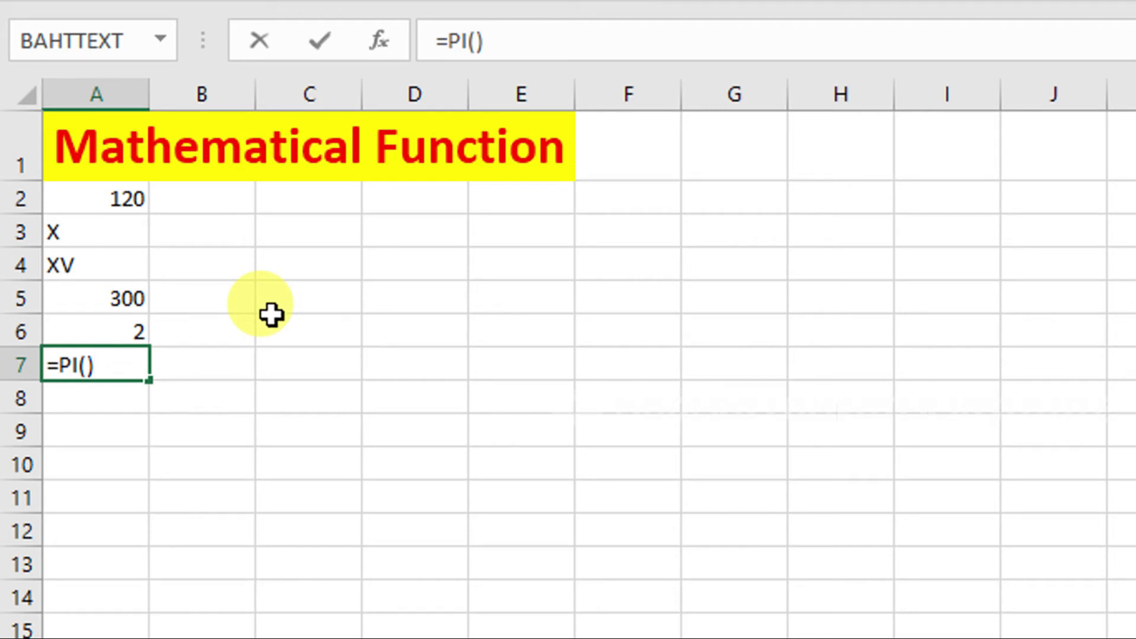
key("Return")
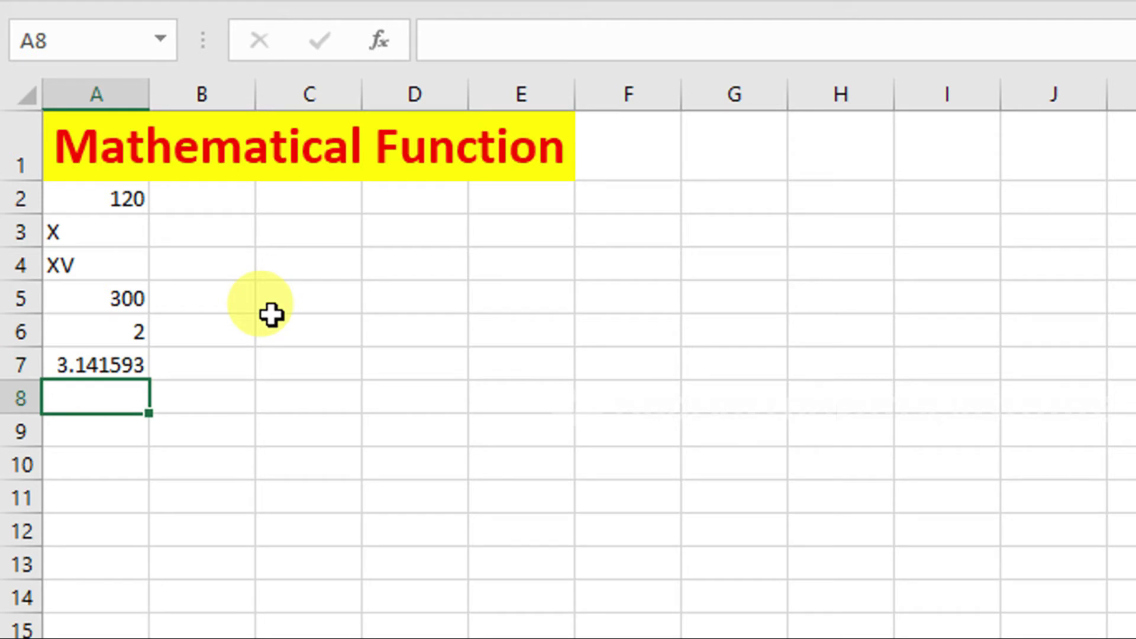
type("=ABS")
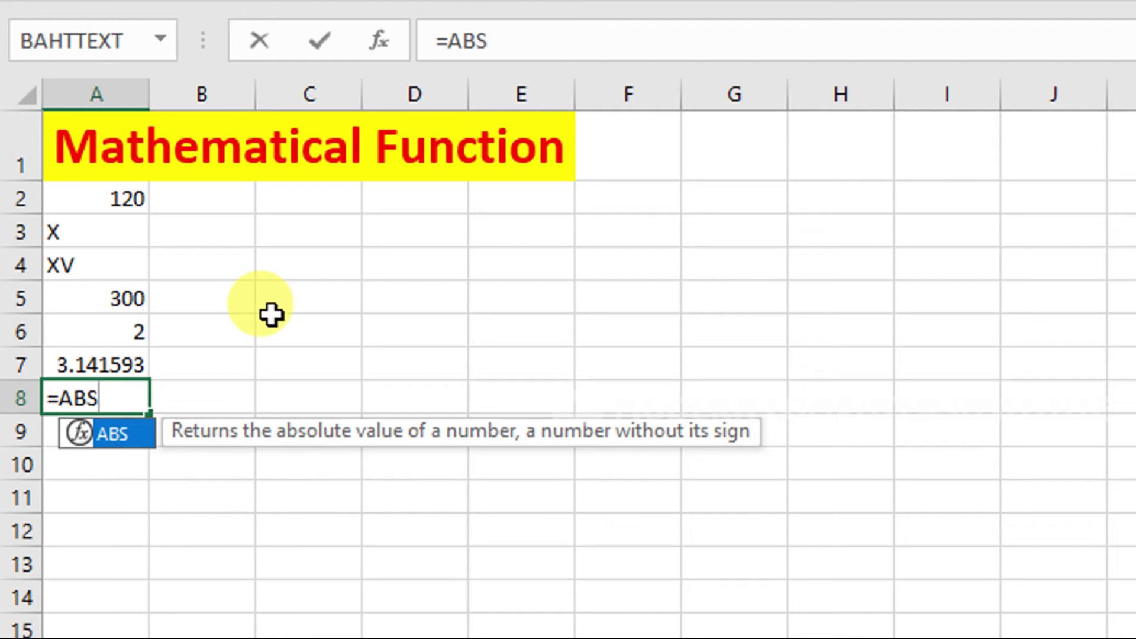
type("(")
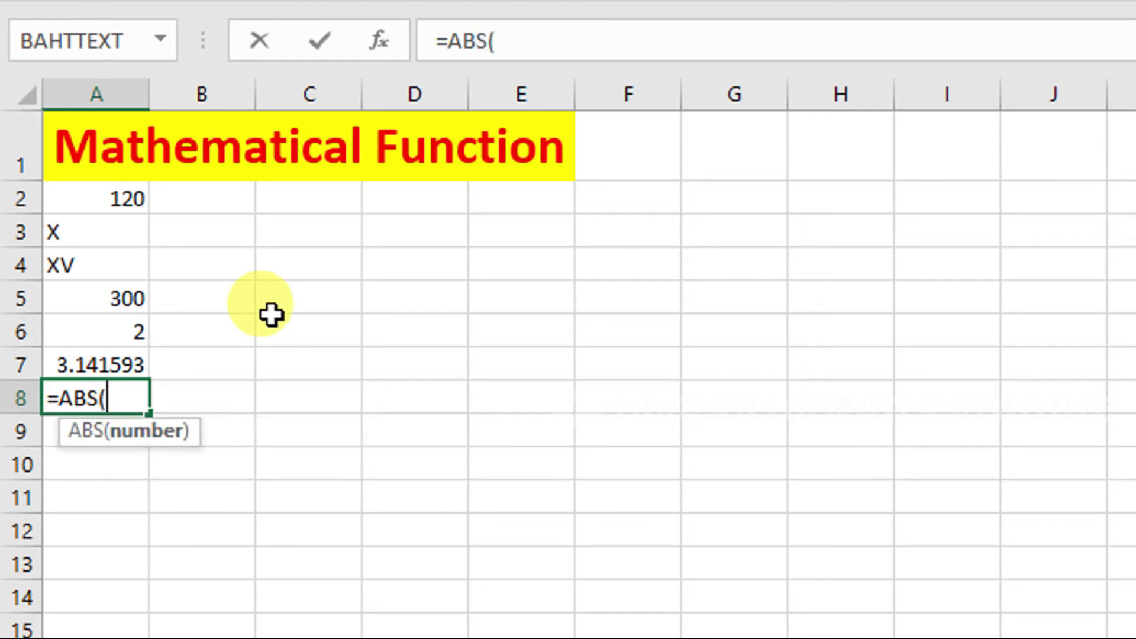
type("-")
type("88)")
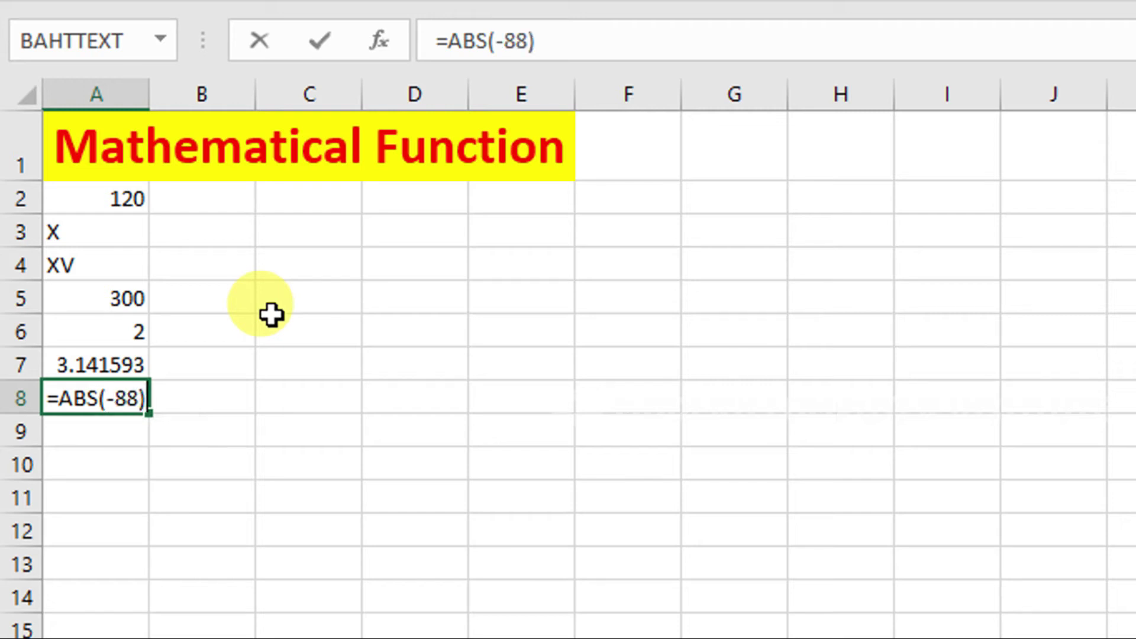
key("Return")
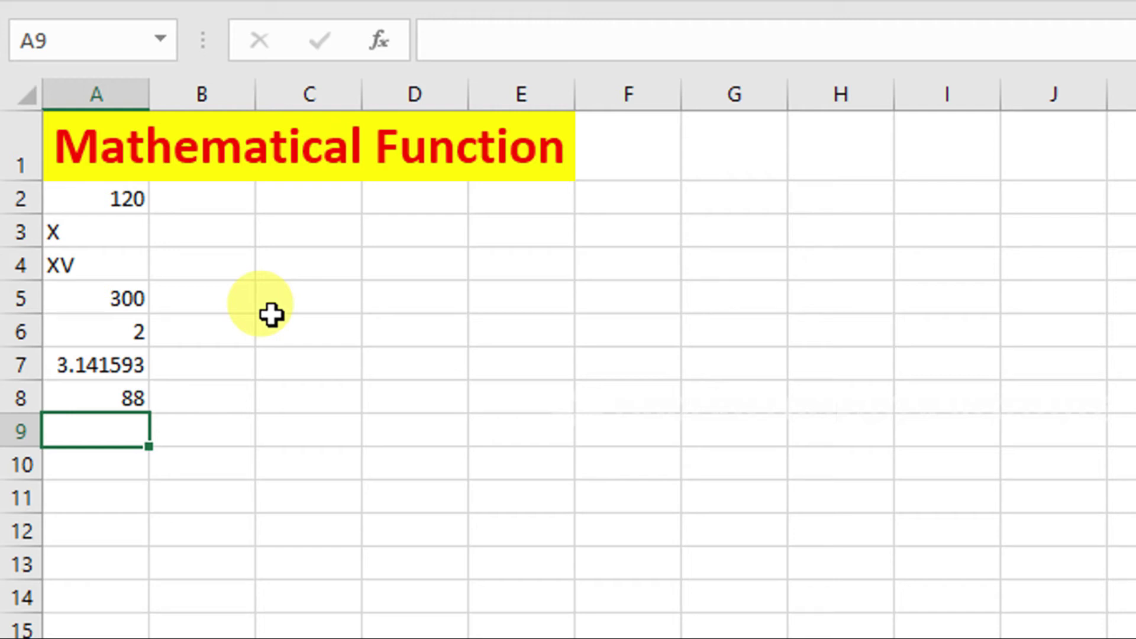
Clear the trial 10.30 entry from A9 and enter =INT(10.49) to show 10
type("=")
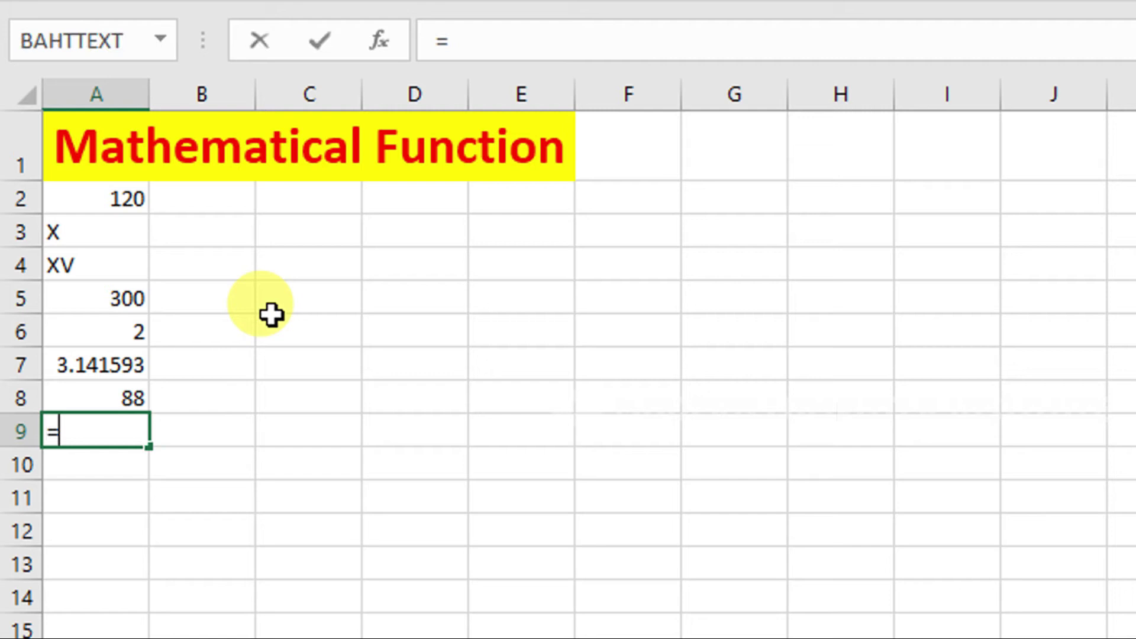
key("BackSpace")
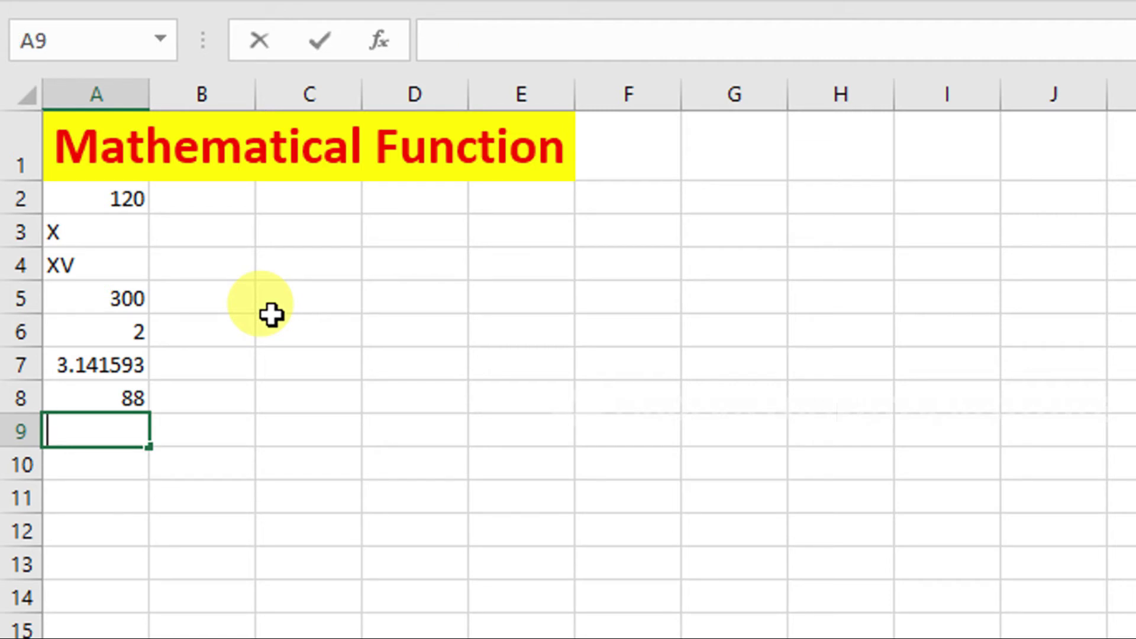
type("10.")
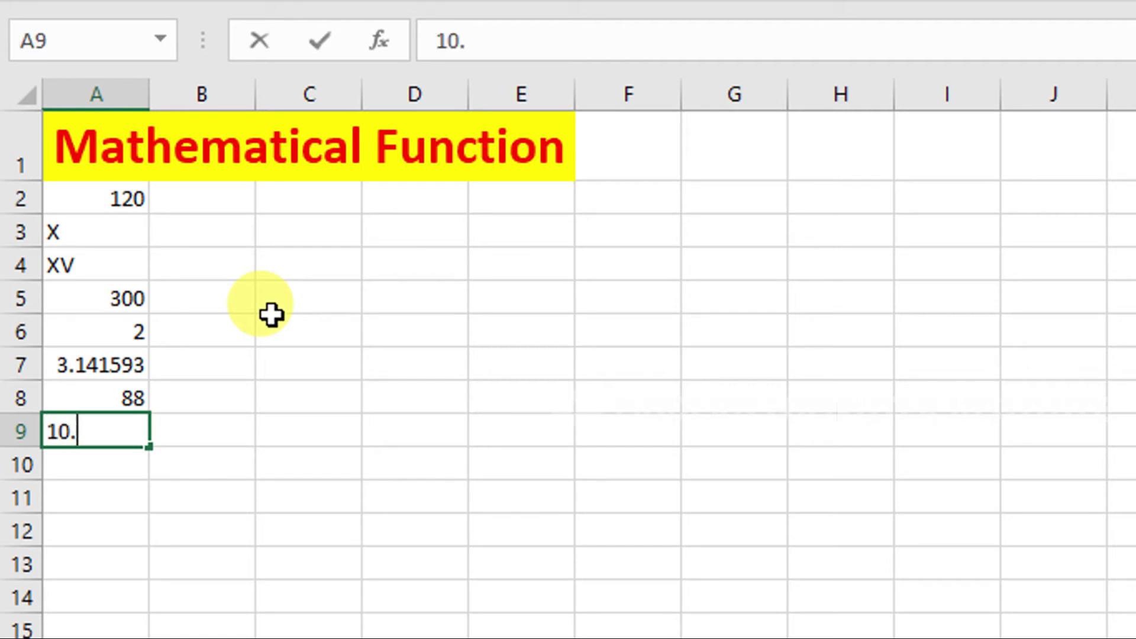
type("30")
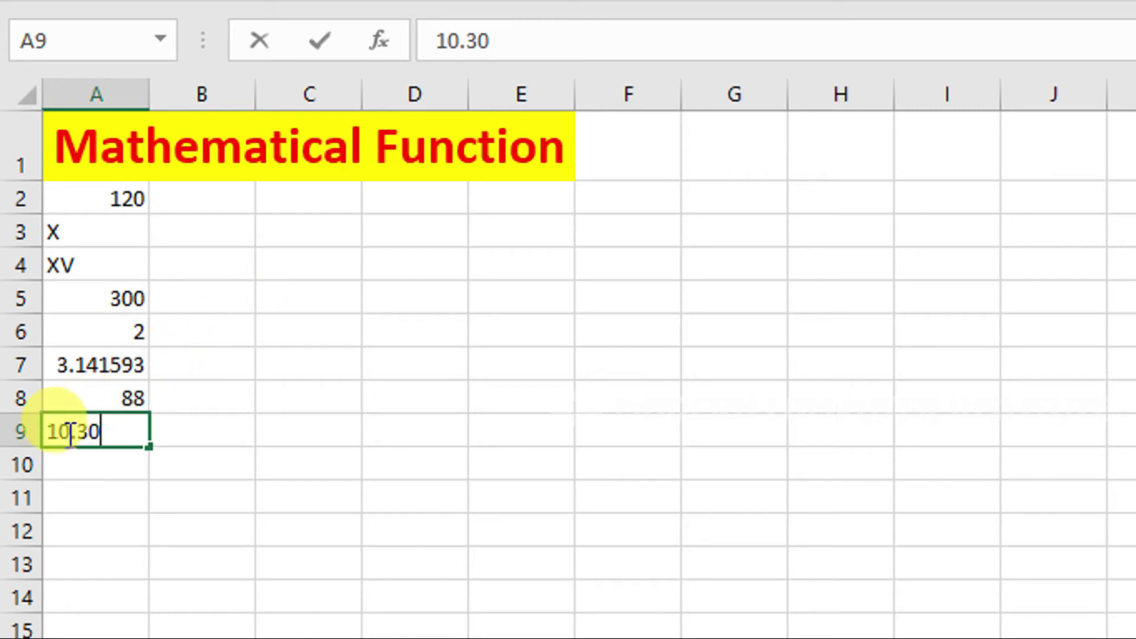
left_click_drag(51, 432, 106, 432)
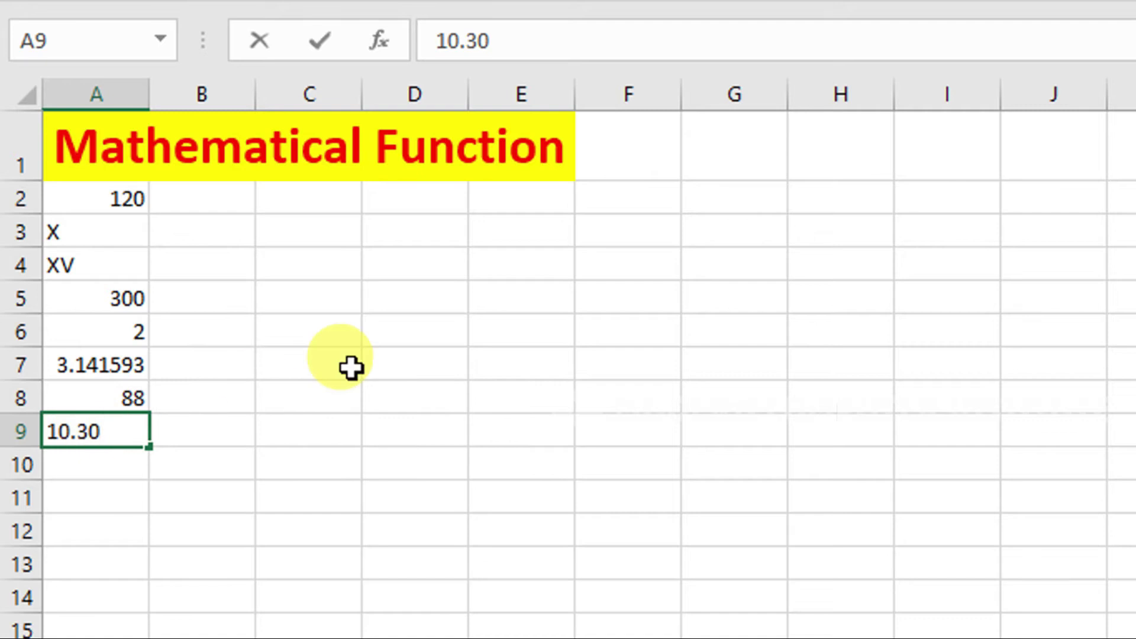
key("BackSpace")
key("BackSpace")
key("BackSpace")
key("BackSpace")
key("BackSpace")
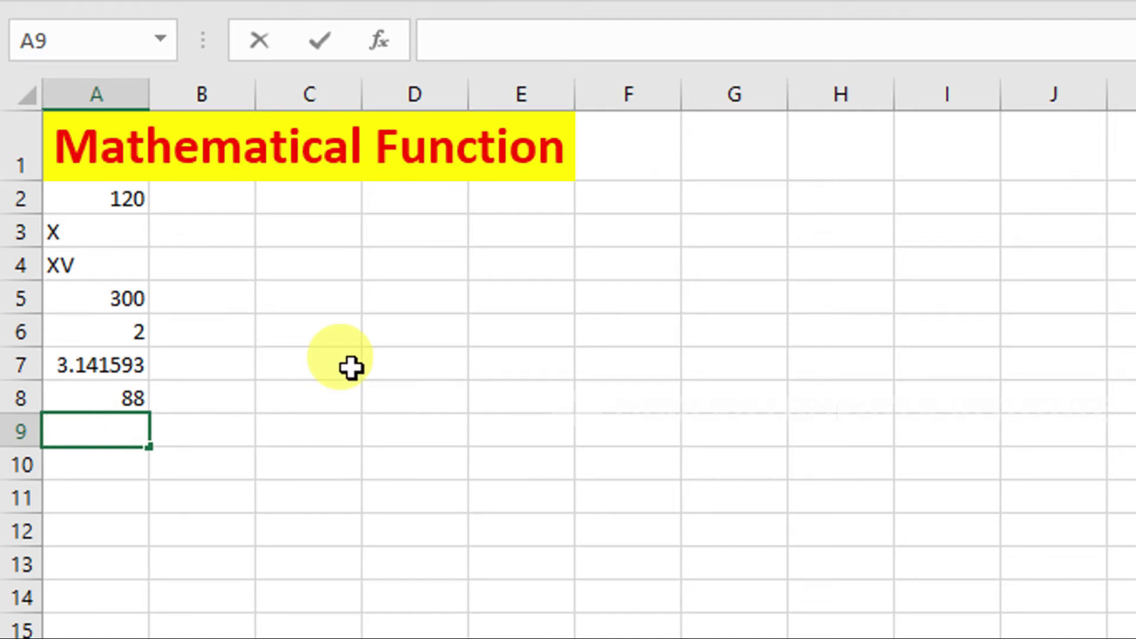
type("=")
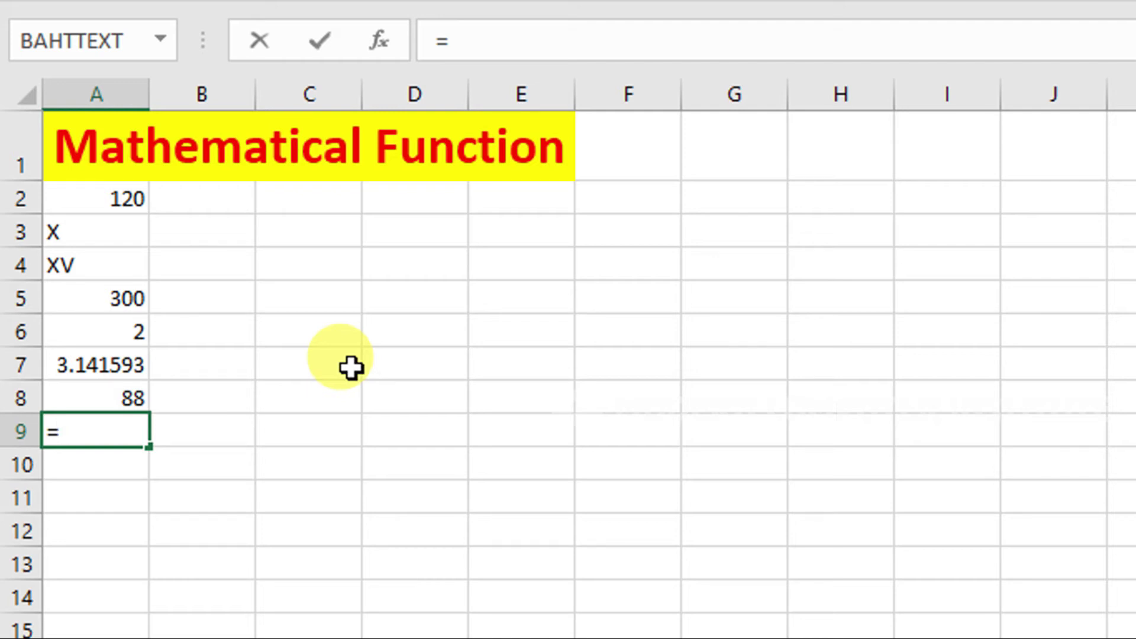
type("INT")
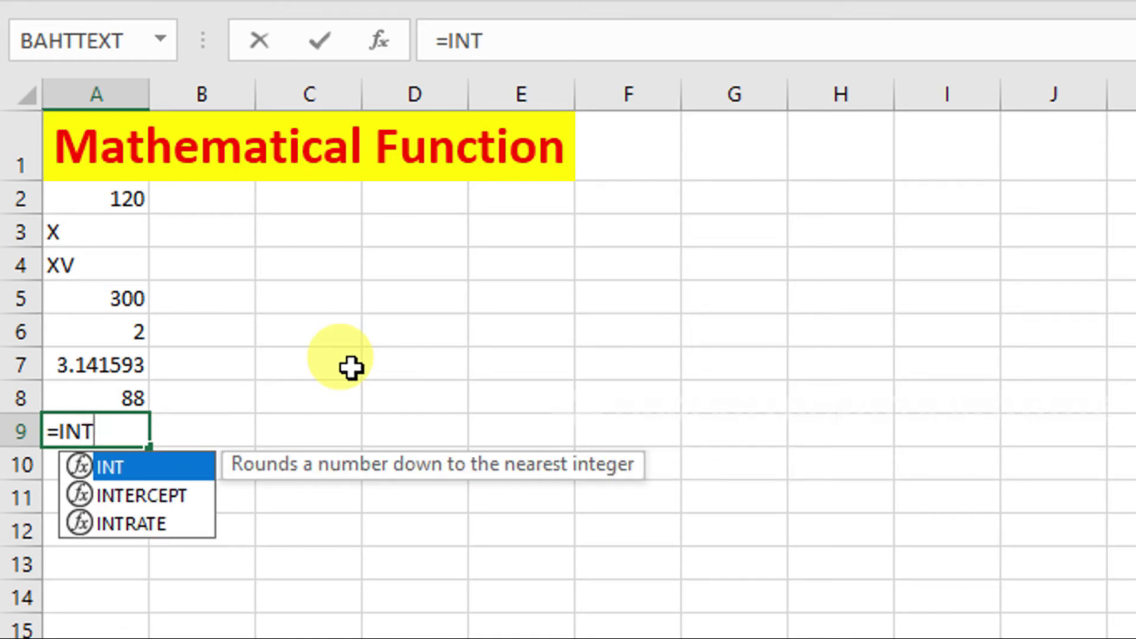
type("(10.49)")
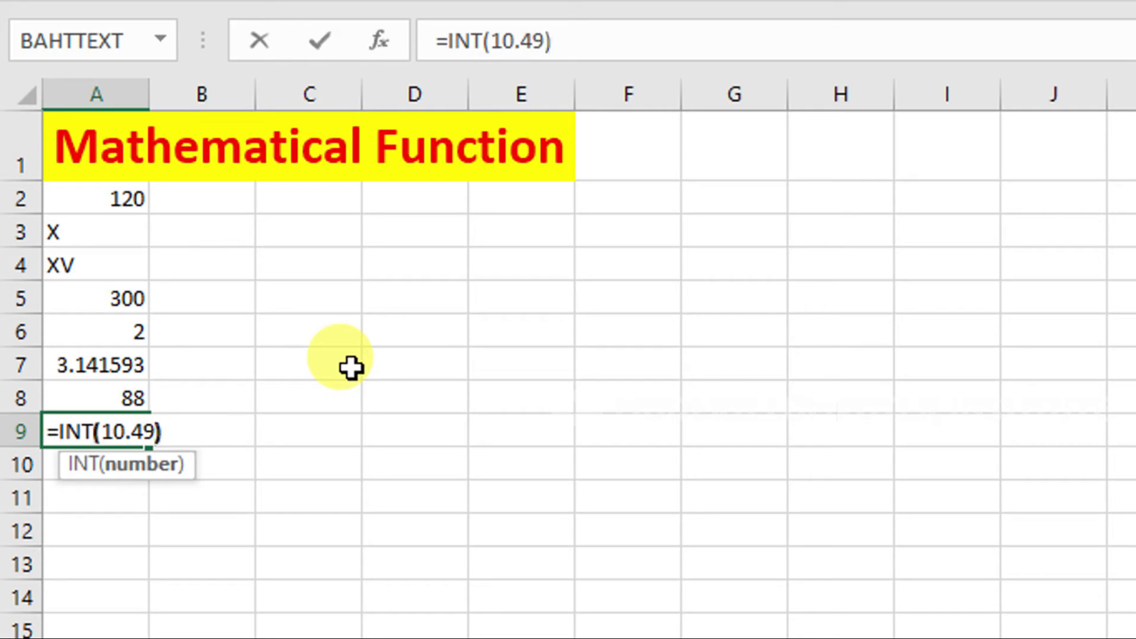
key("Return")
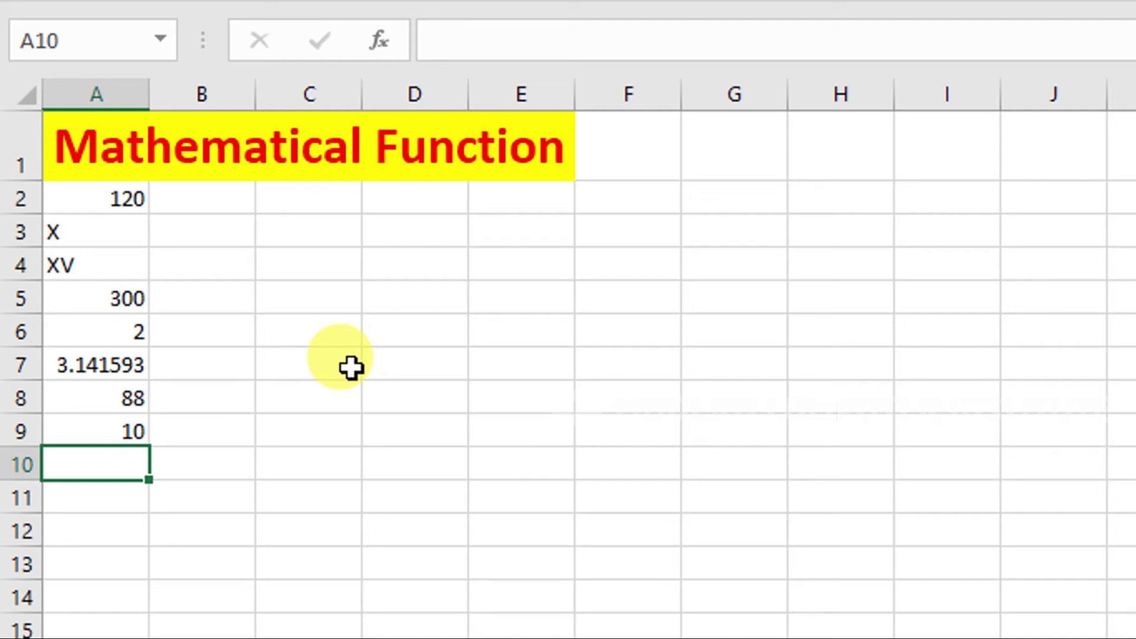
Enter =SQRT(81) in A10 to get 9
type("=")
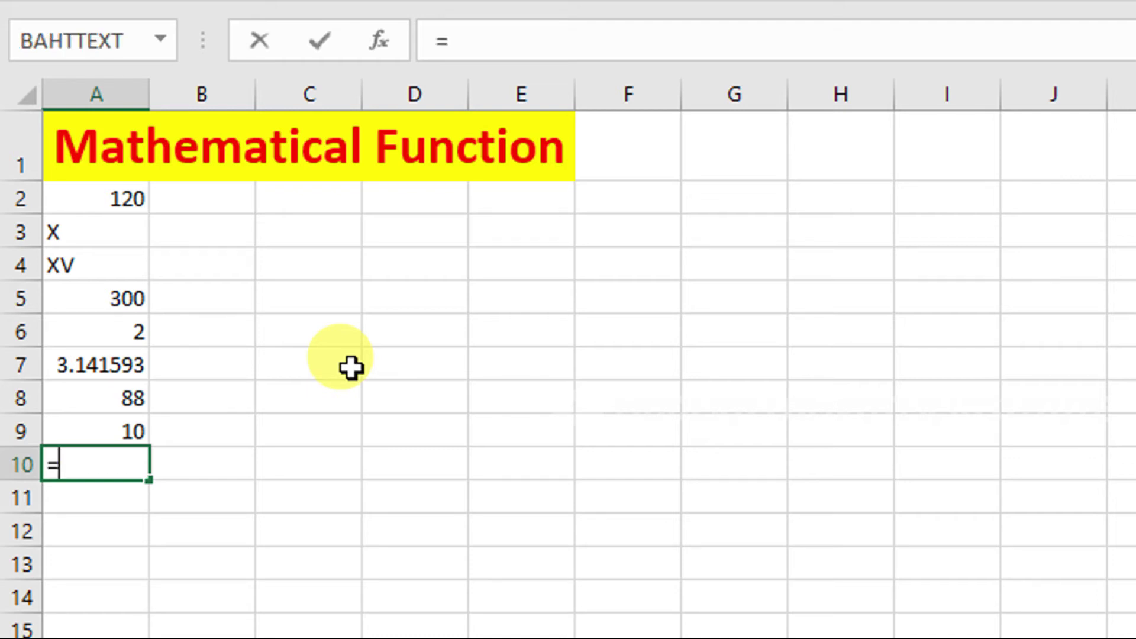
type("SQRT")
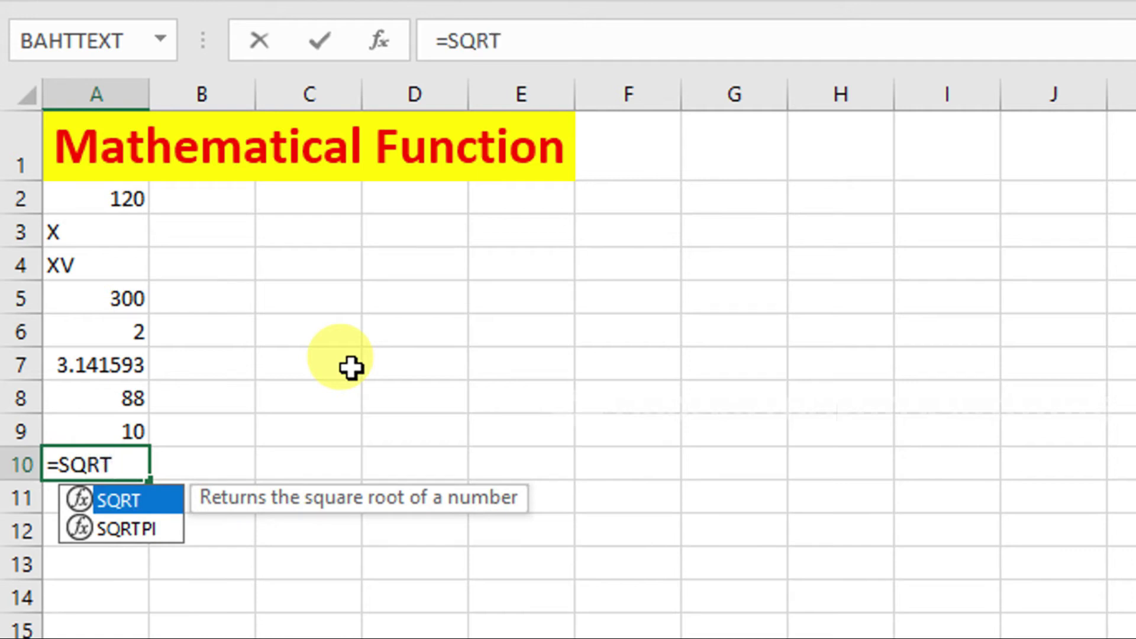
type("(")
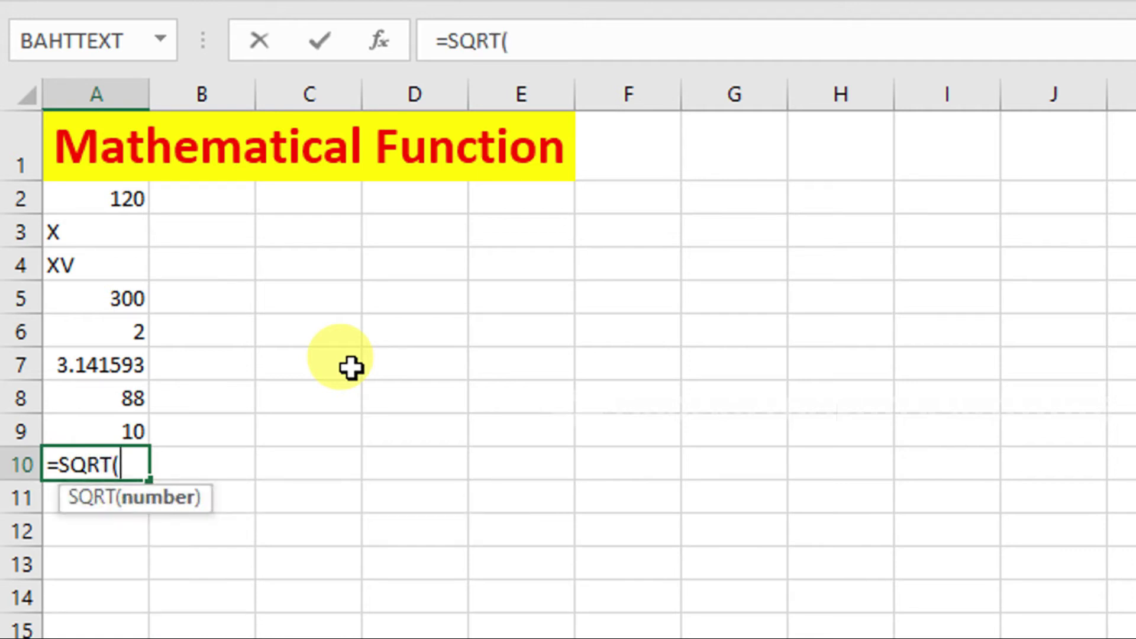
type("81")
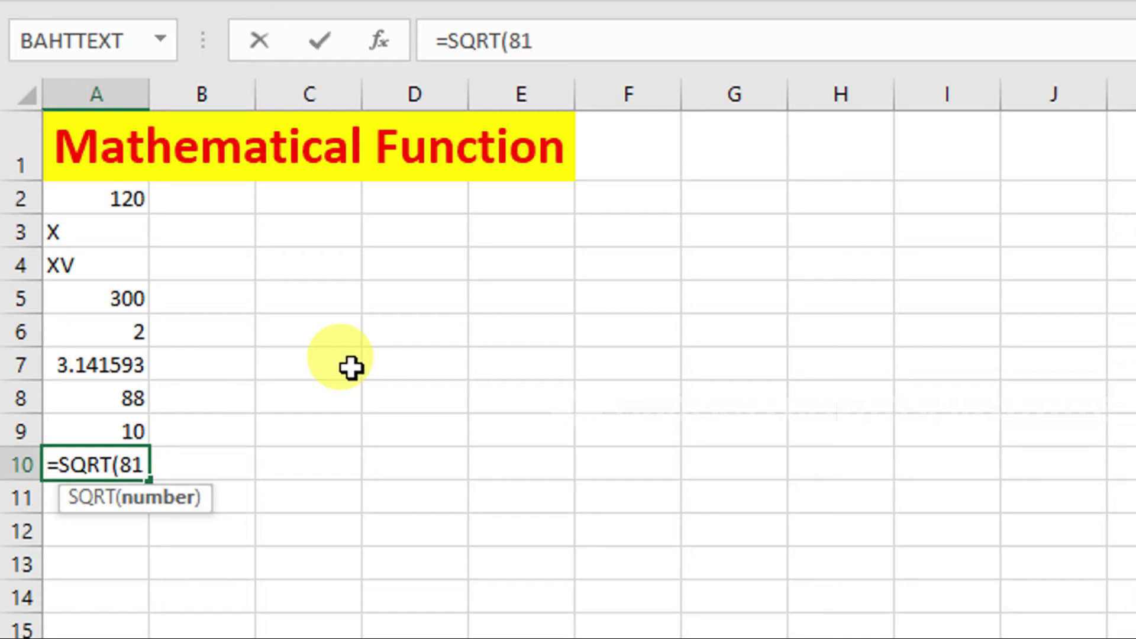
type(")")
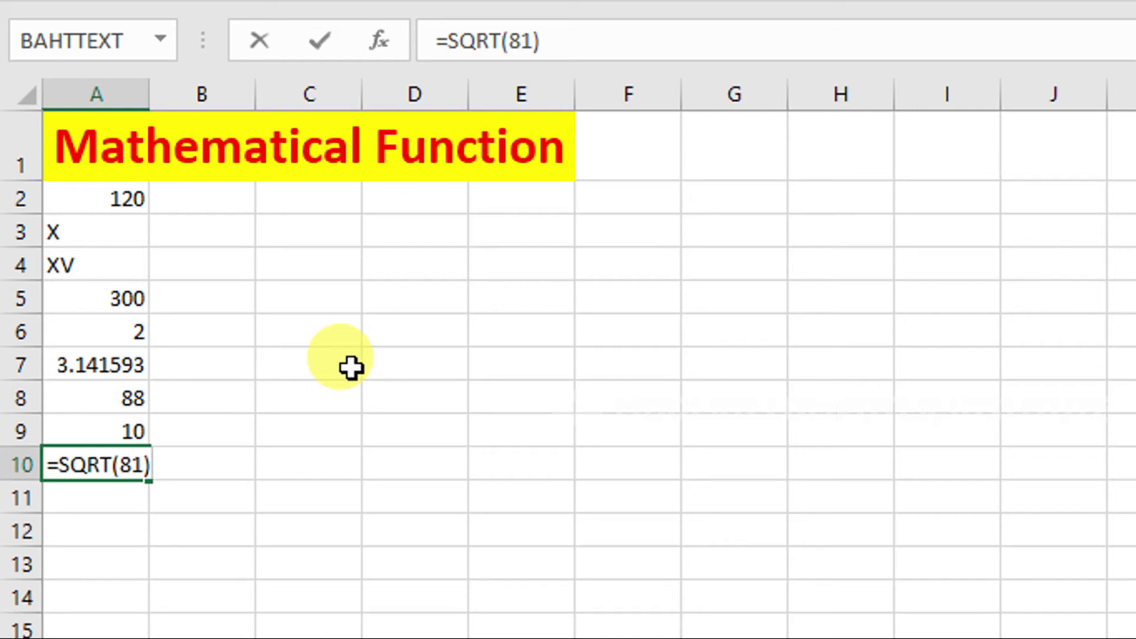
key("Return")
Enter =SQRT(225) in A11, correcting the typo, so it displays 15
type("=")
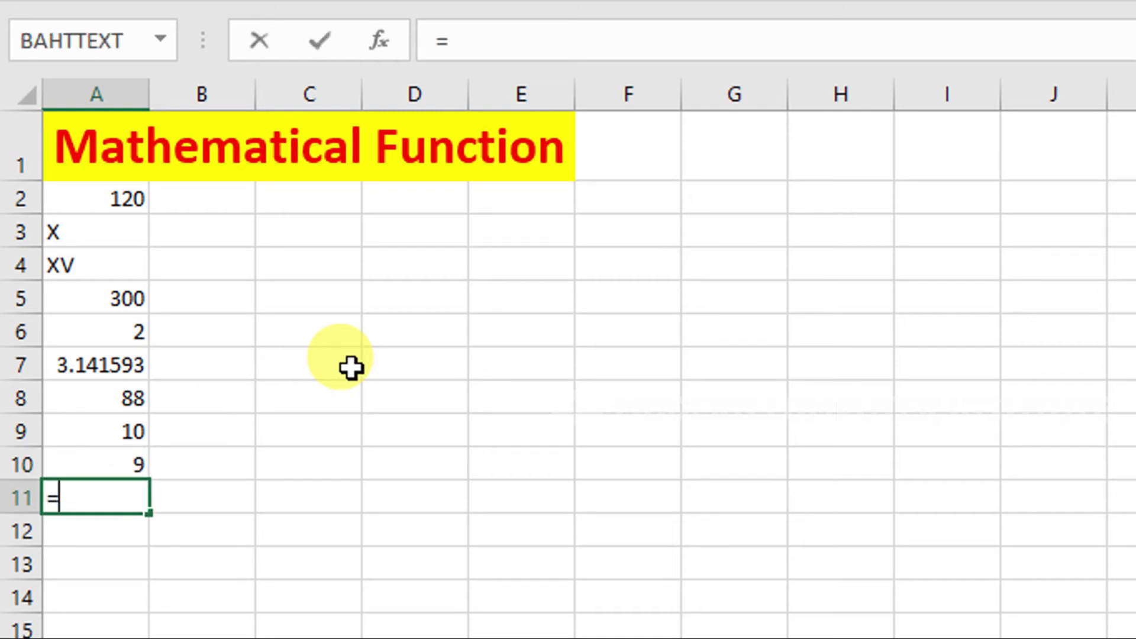
type("SR")
key("BackSpace")
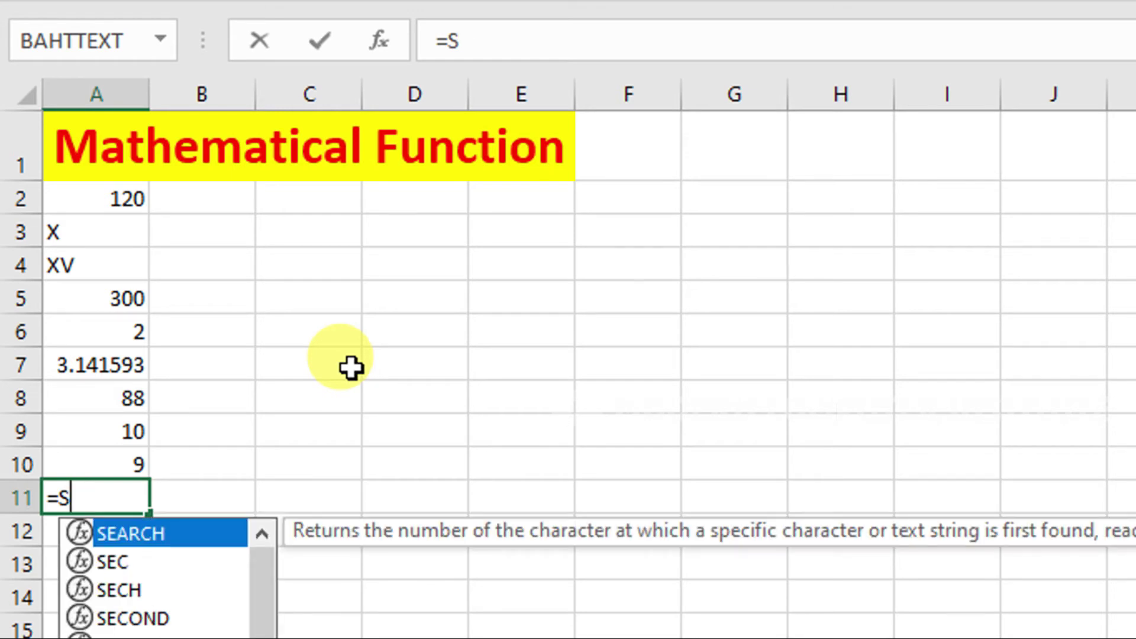
type("QRT")
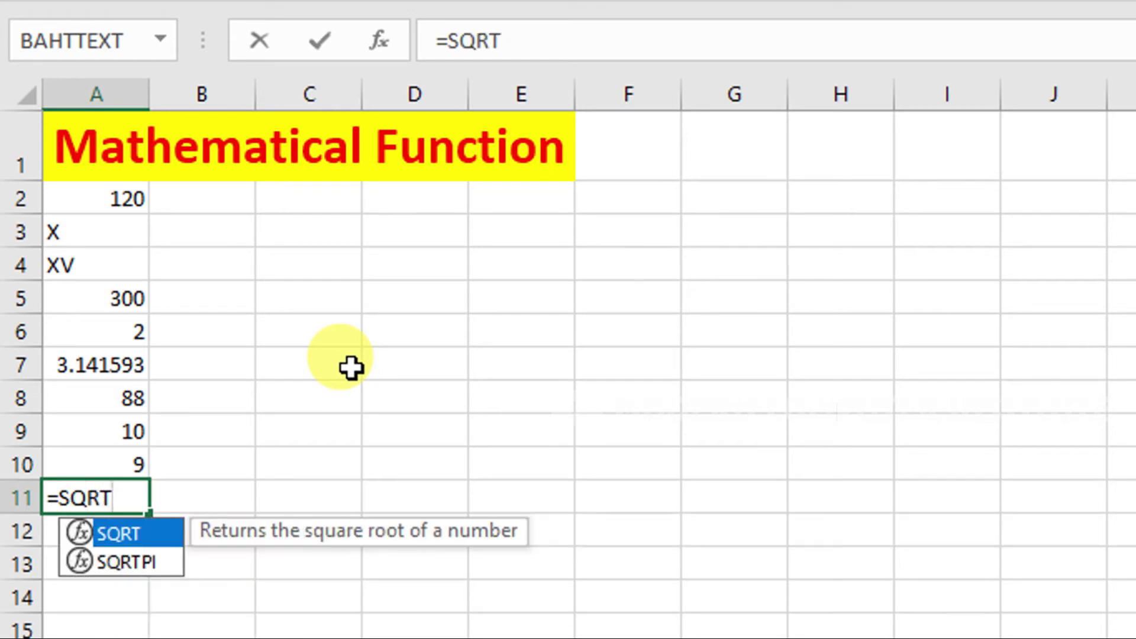
type("(225)")
key("Return")
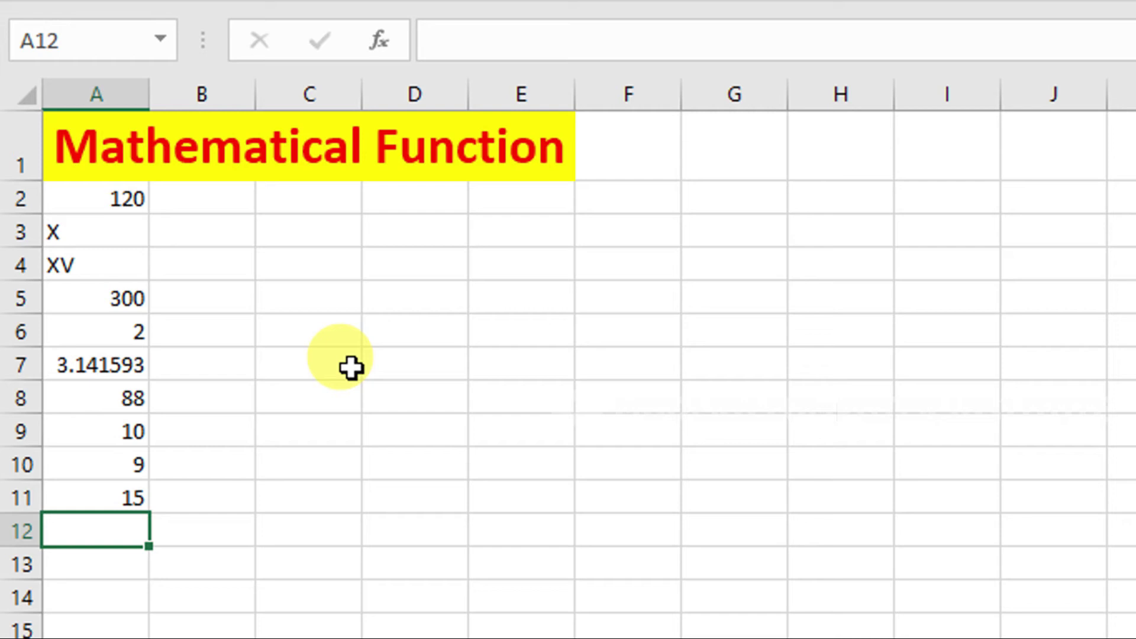
Enter =CEILING(51,5) in A12, which displays 55
type("=CE")
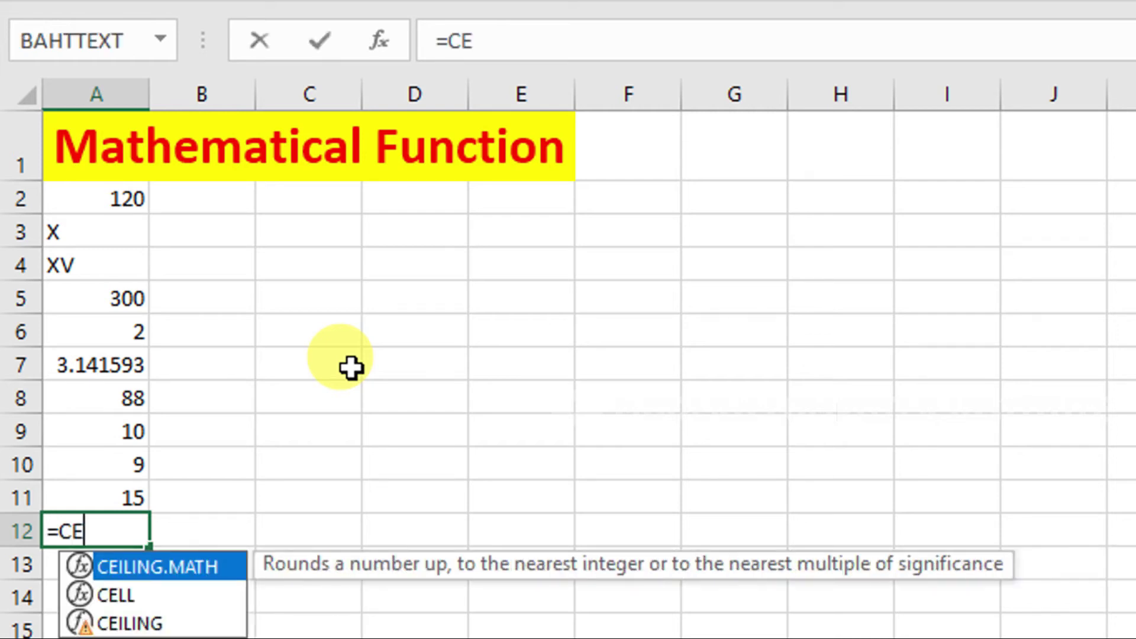
type("ILING")
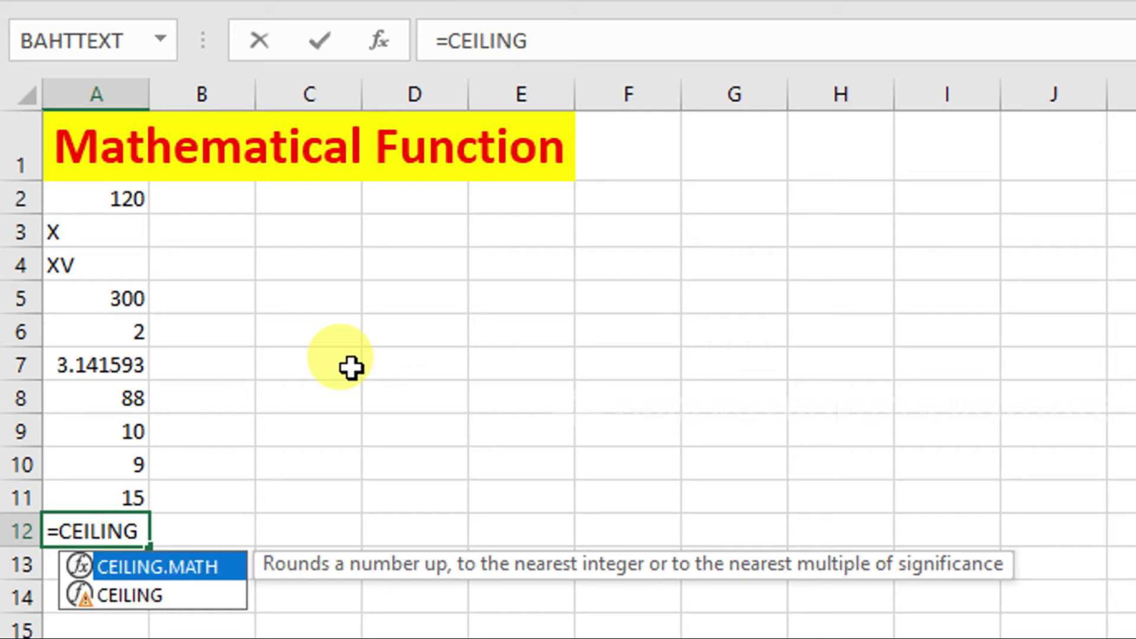
type("(")
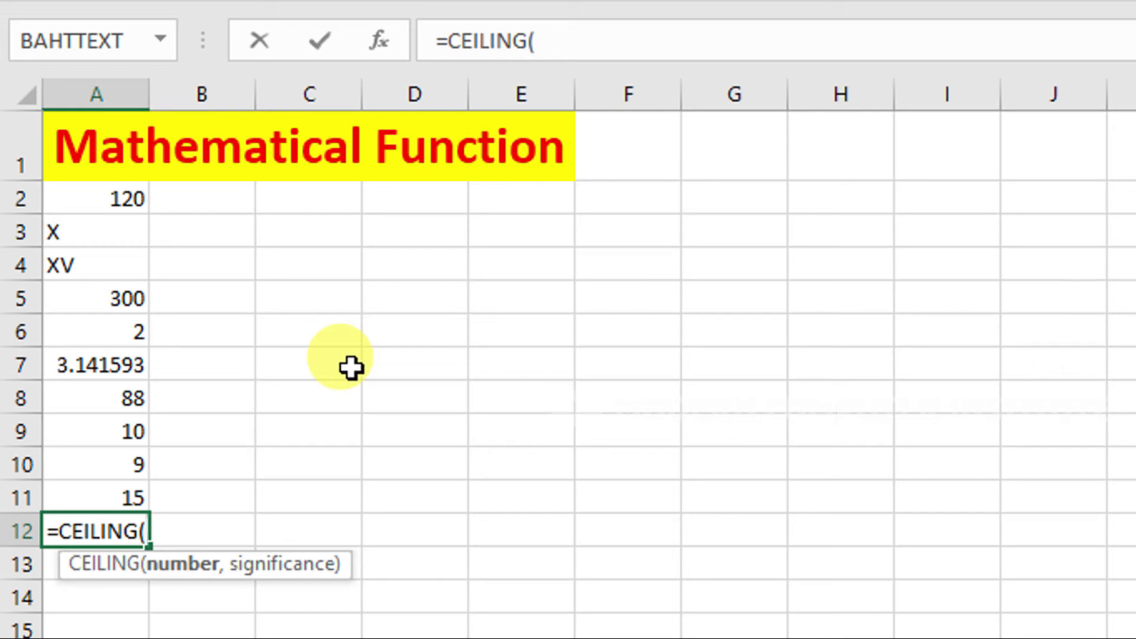
type("51,5)")
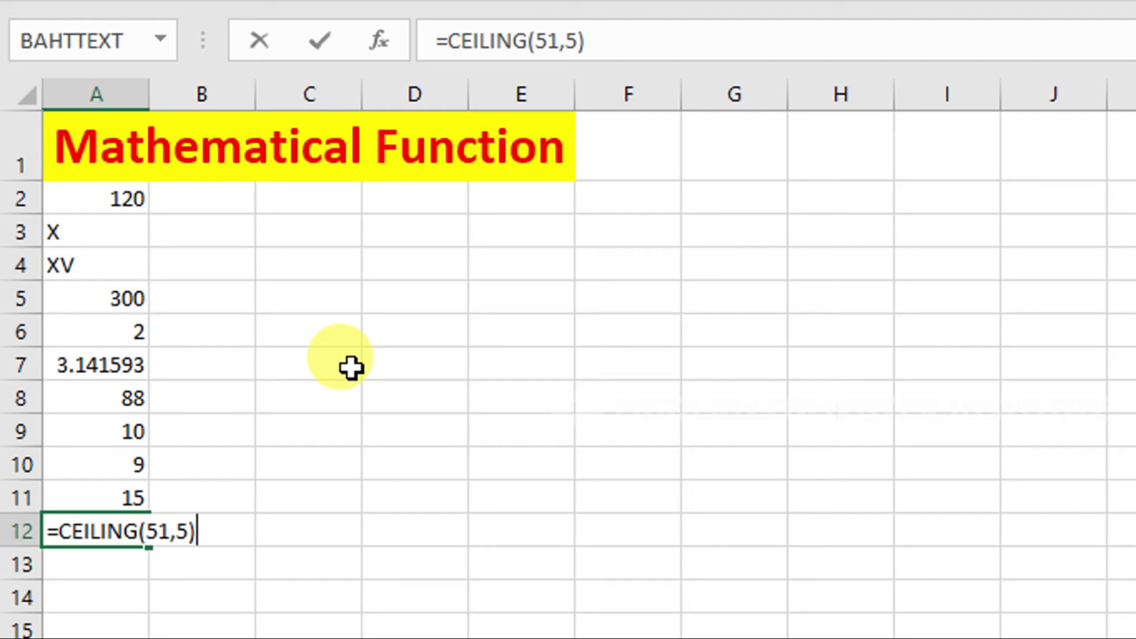
key("Return")
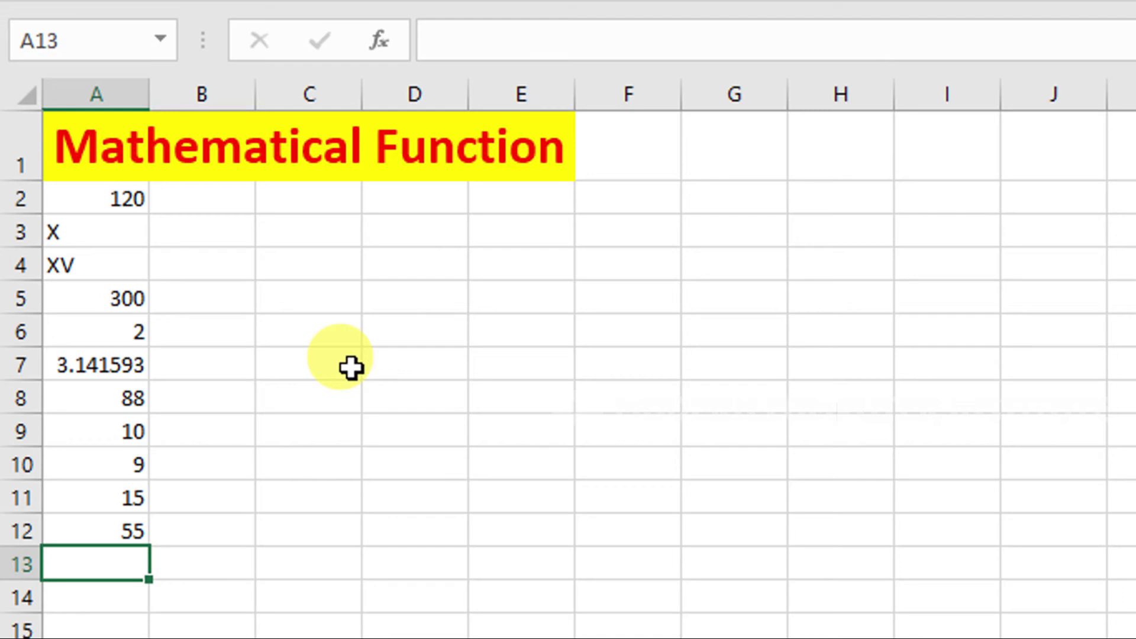
Enter =POWER(5,5) in A13 so it displays 3125
type("=")
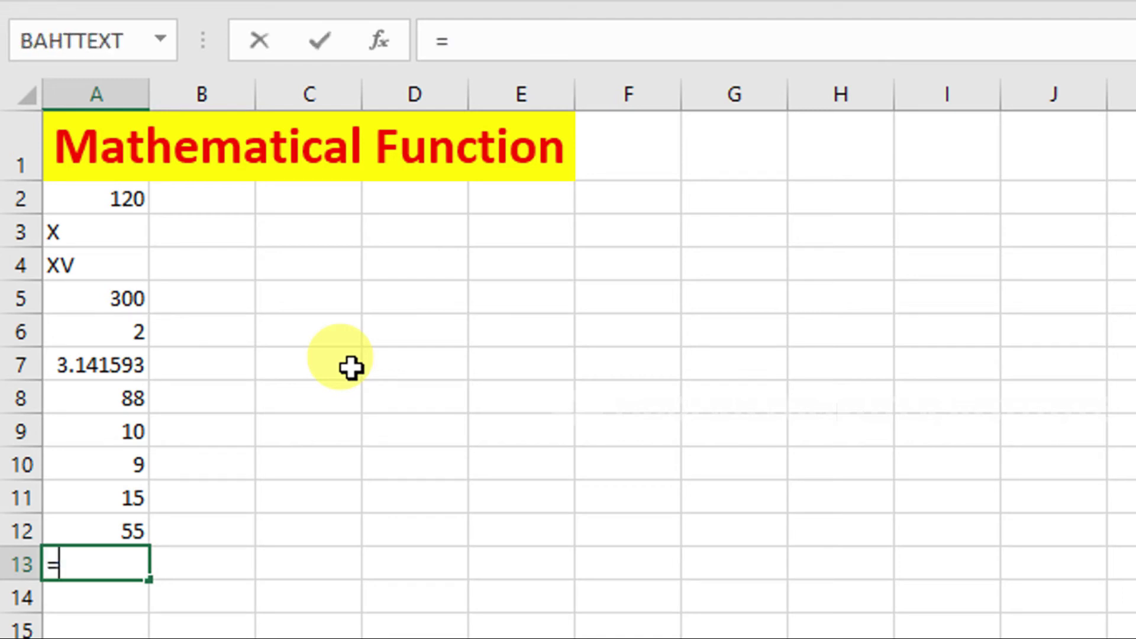
type("POWER")
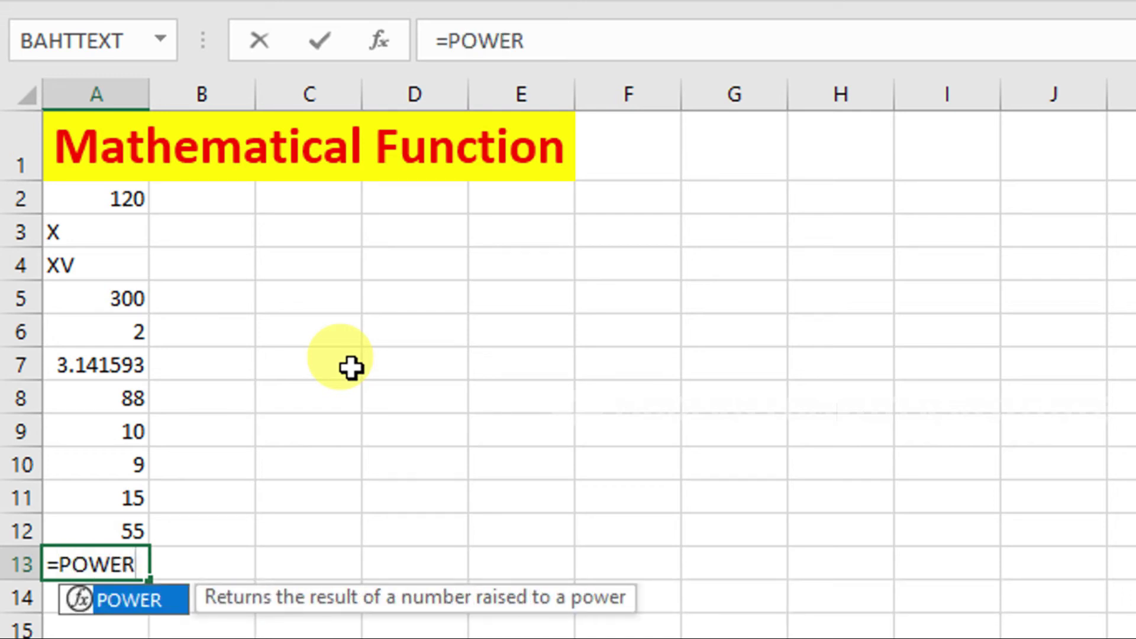
type("(")
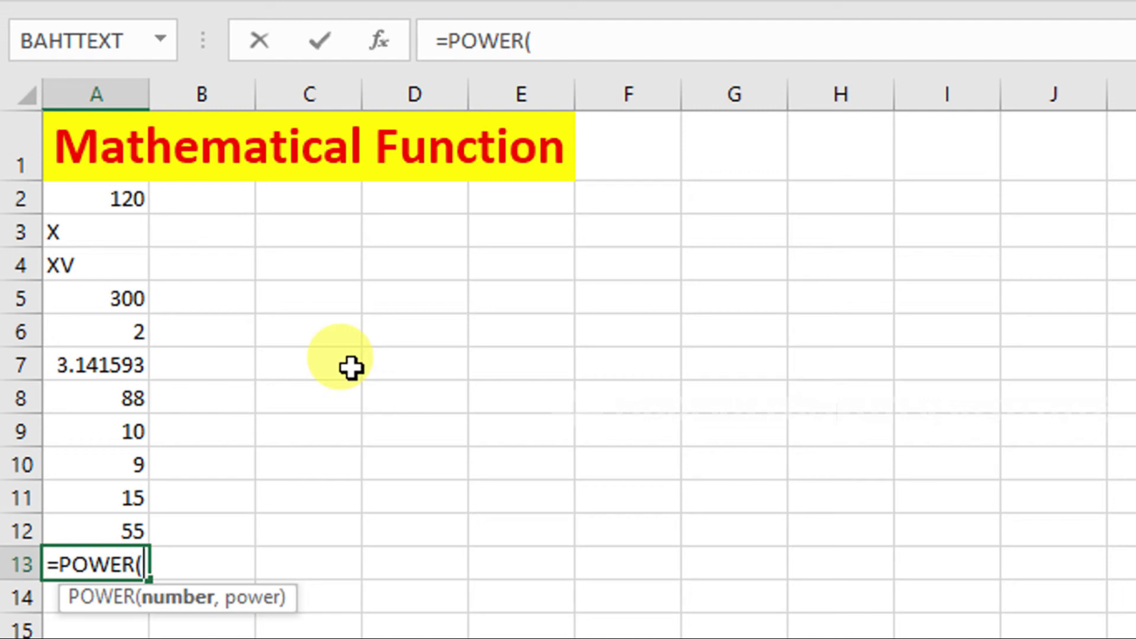
type("5,5")
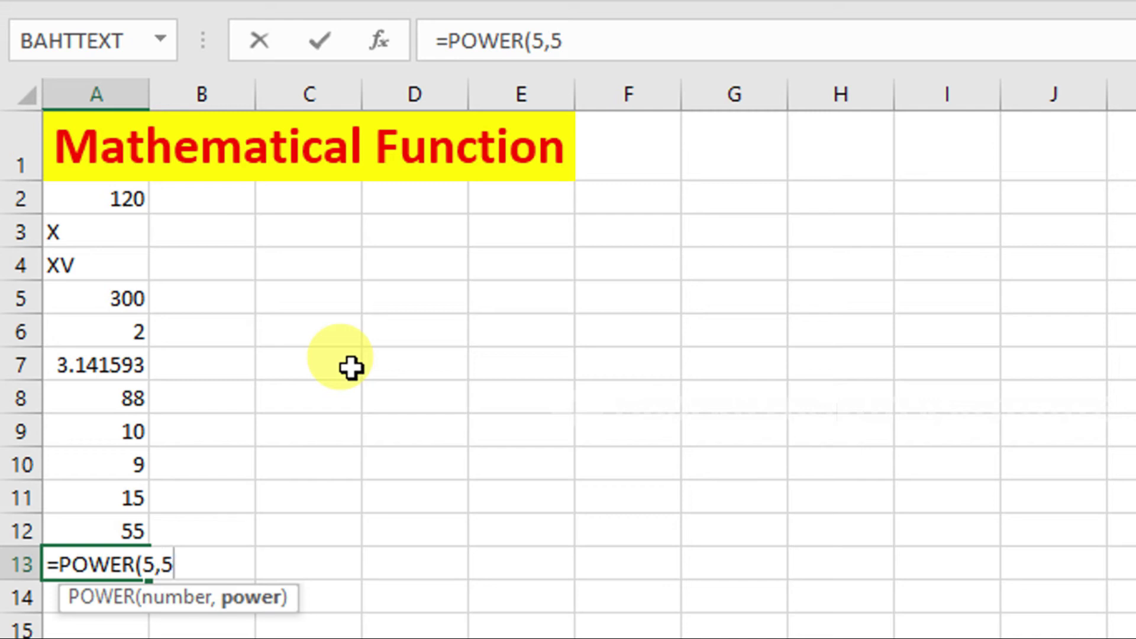
type(")")
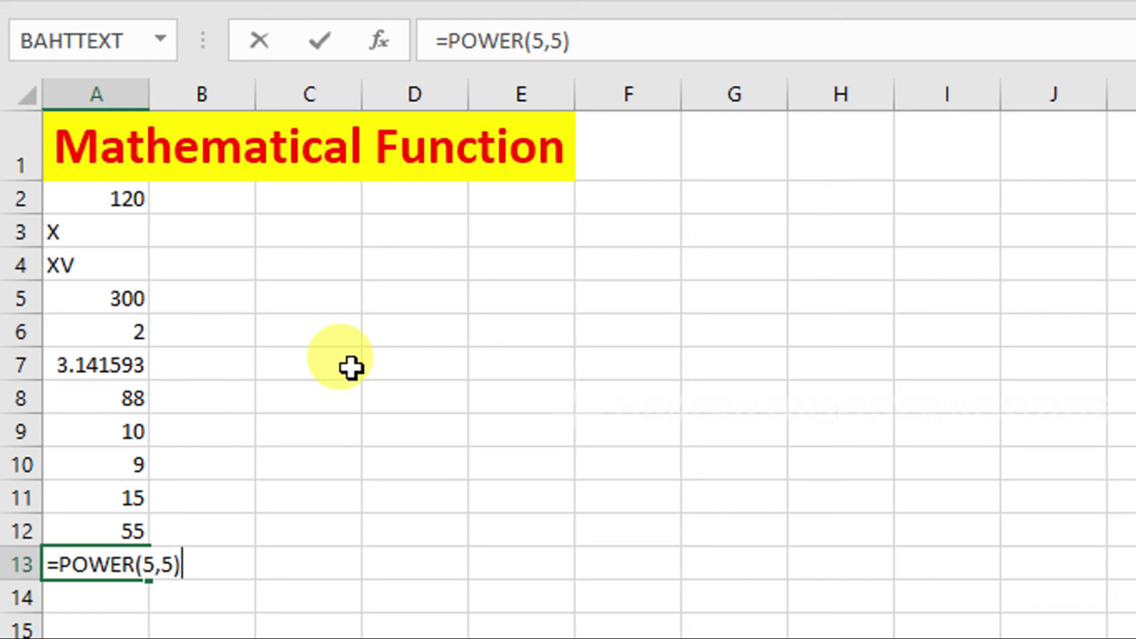
key("Return")
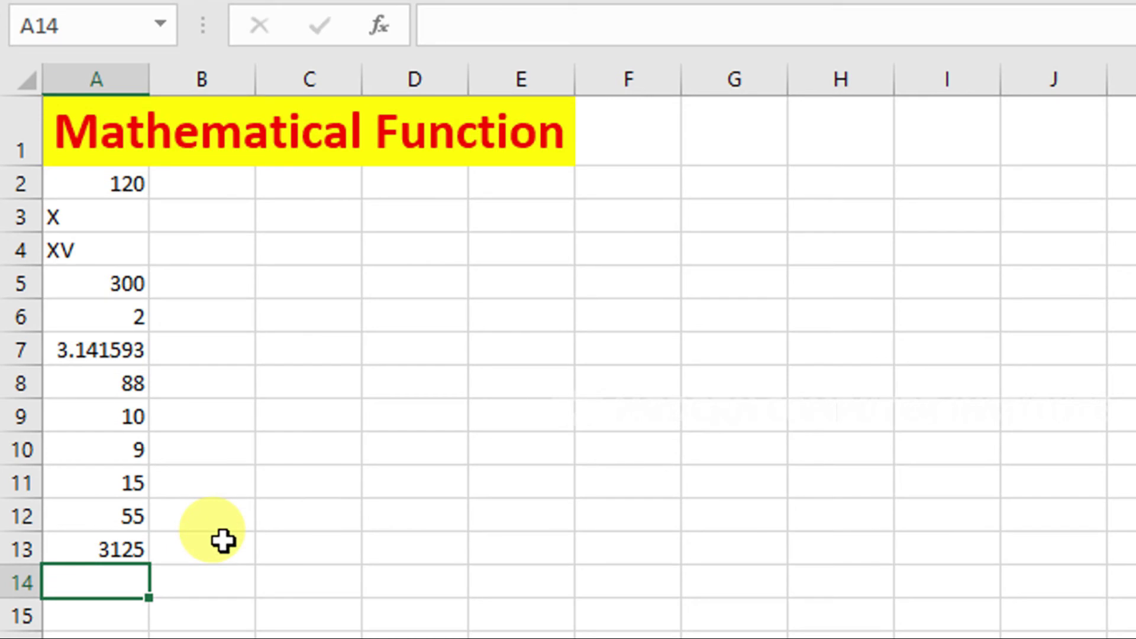
left_click(228, 538)
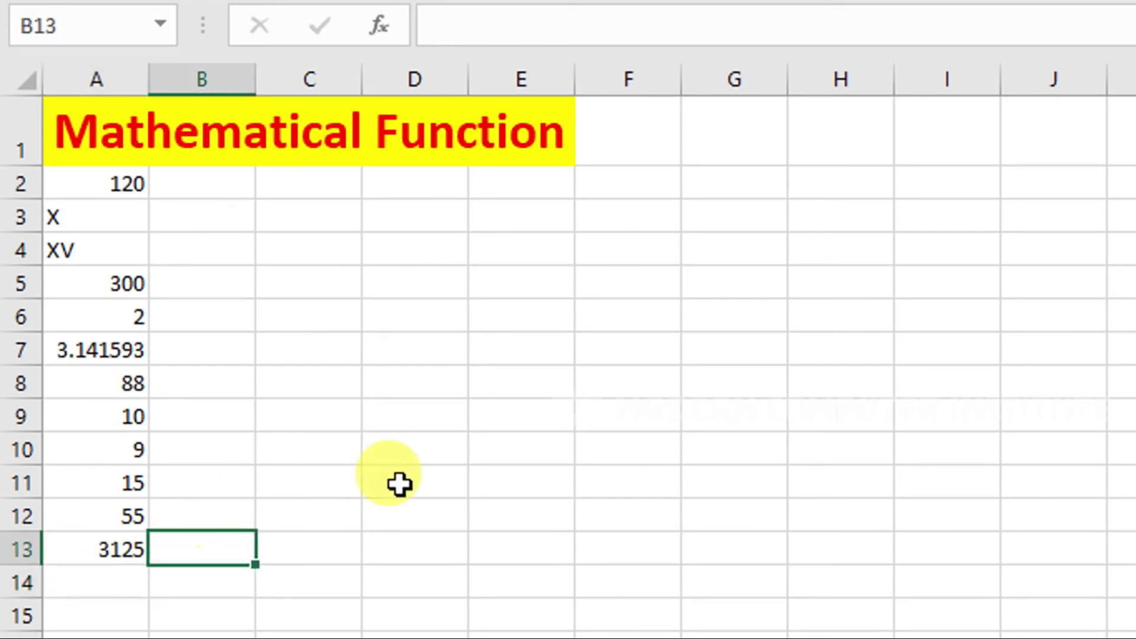
type("=5*5")
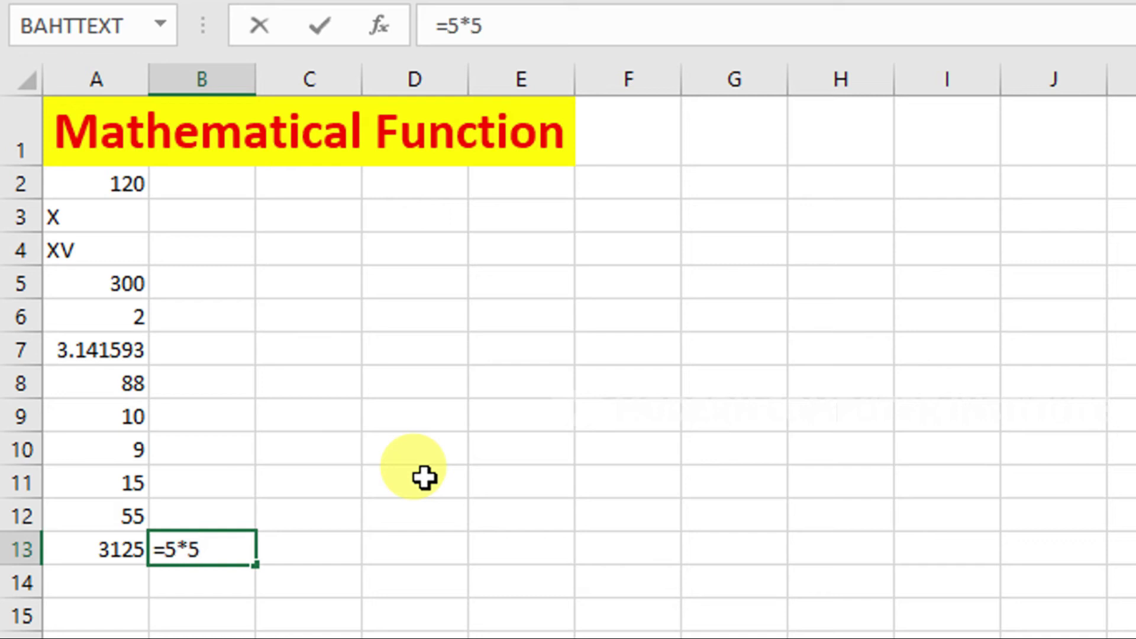
key("Return")
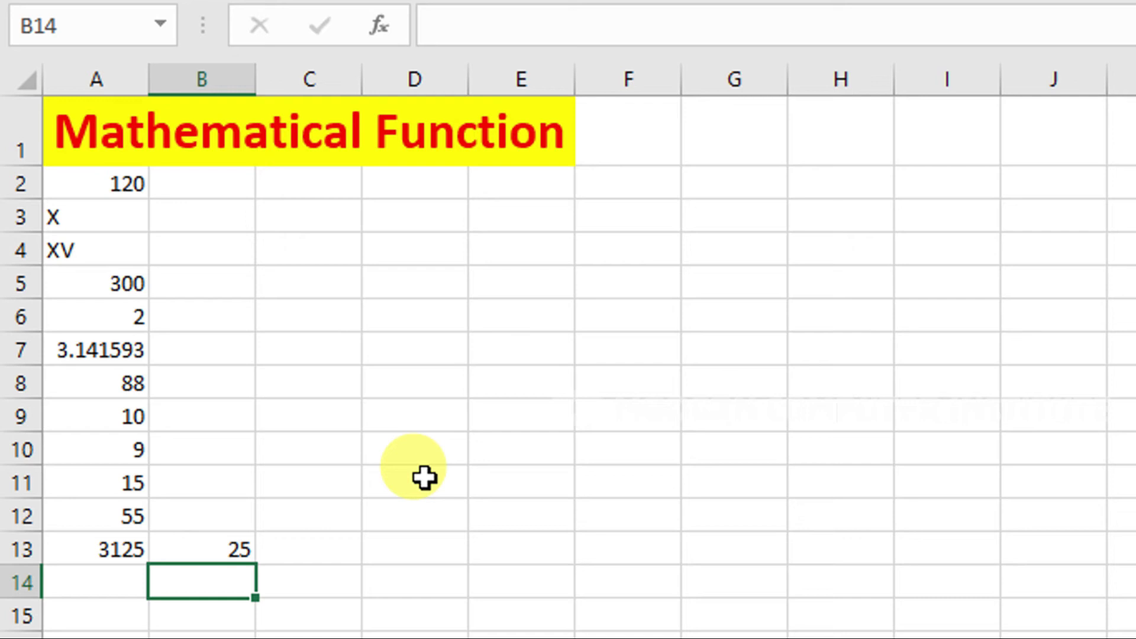
left_click(309, 538)
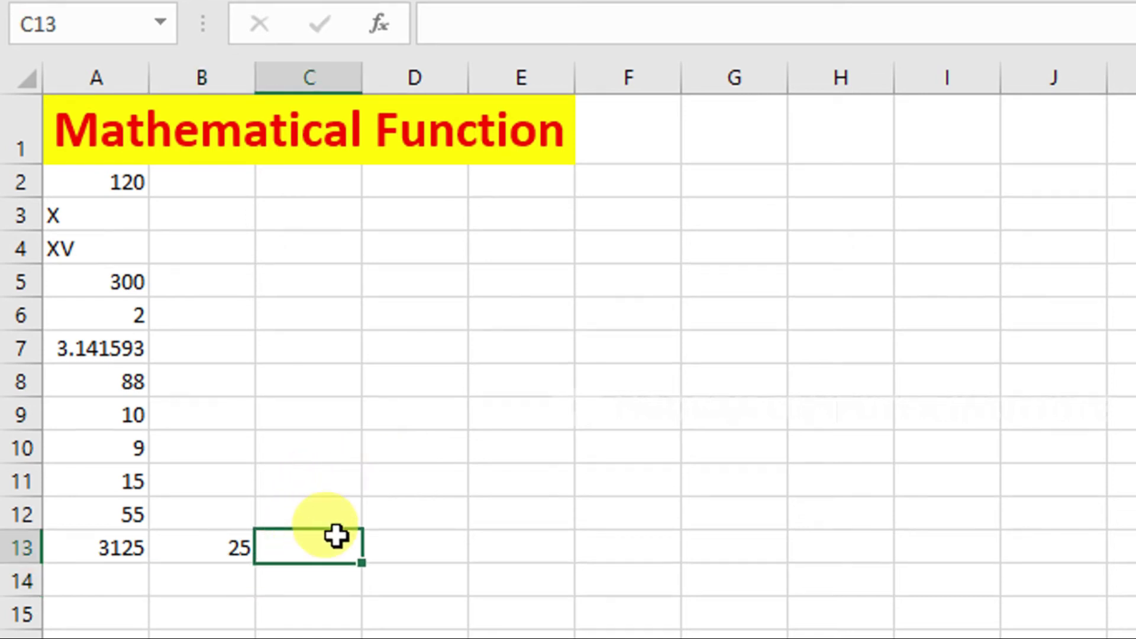
type("=")
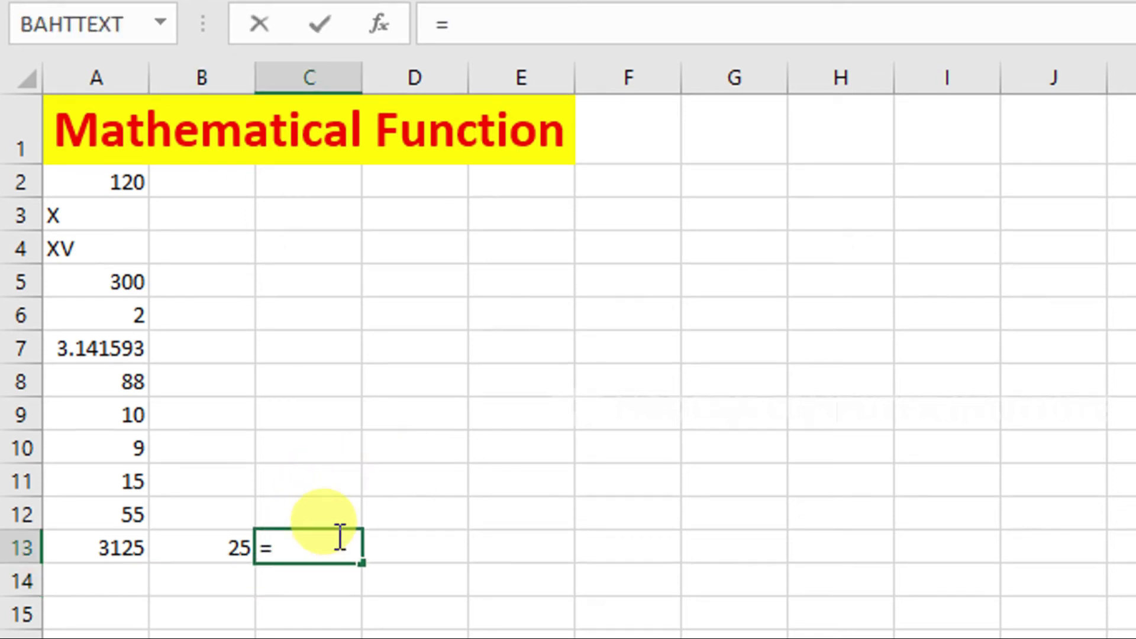
type("25*5")
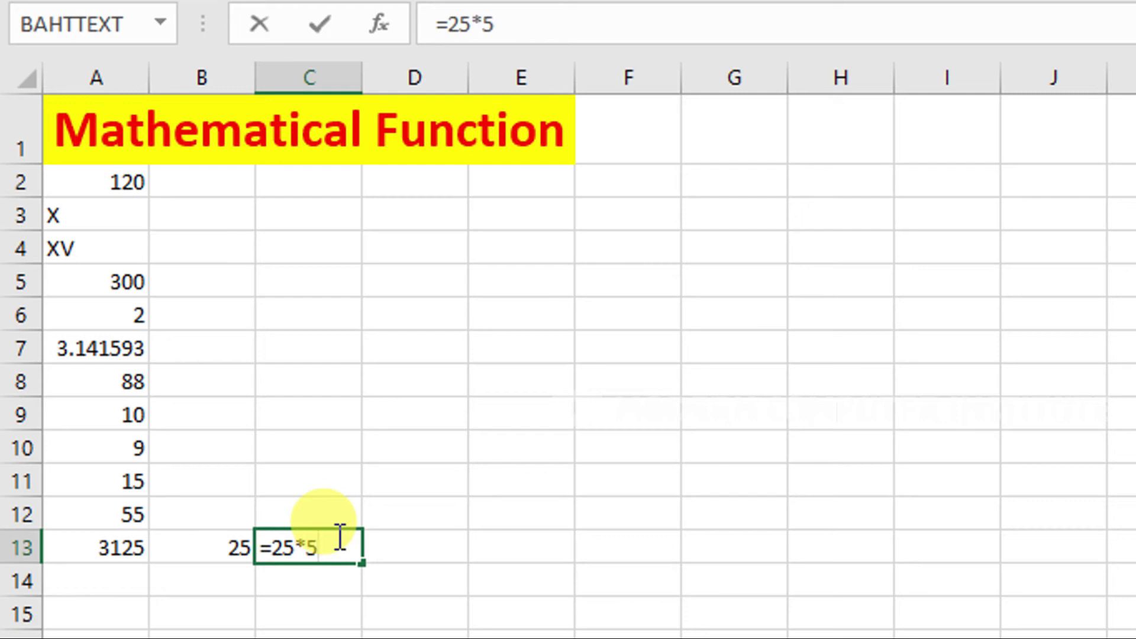
key("Return")
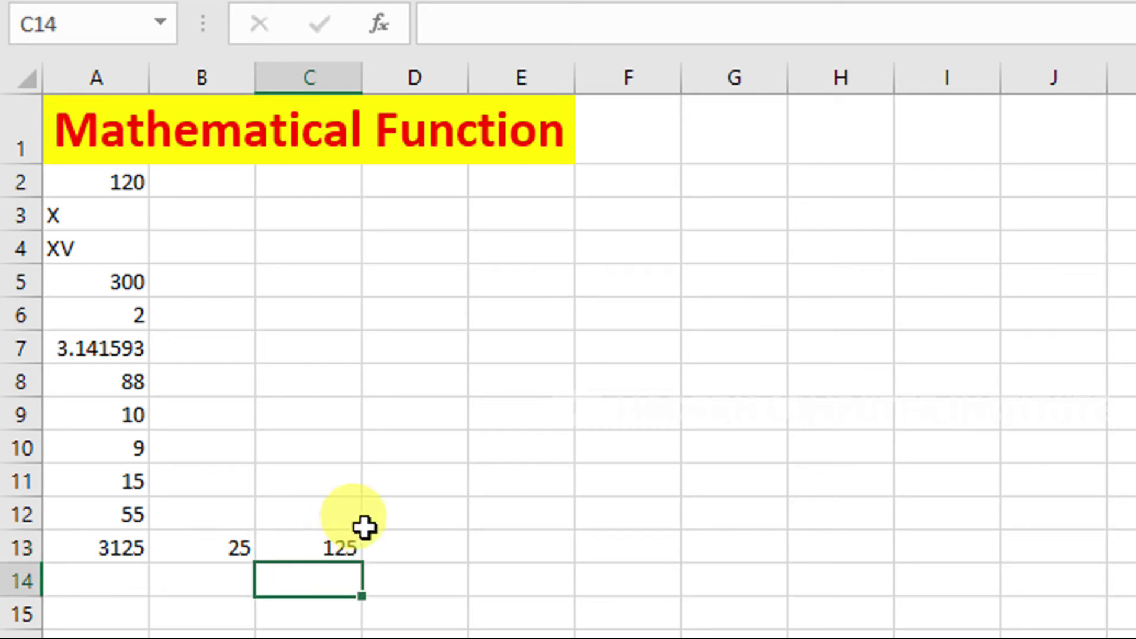
left_click(392, 543)
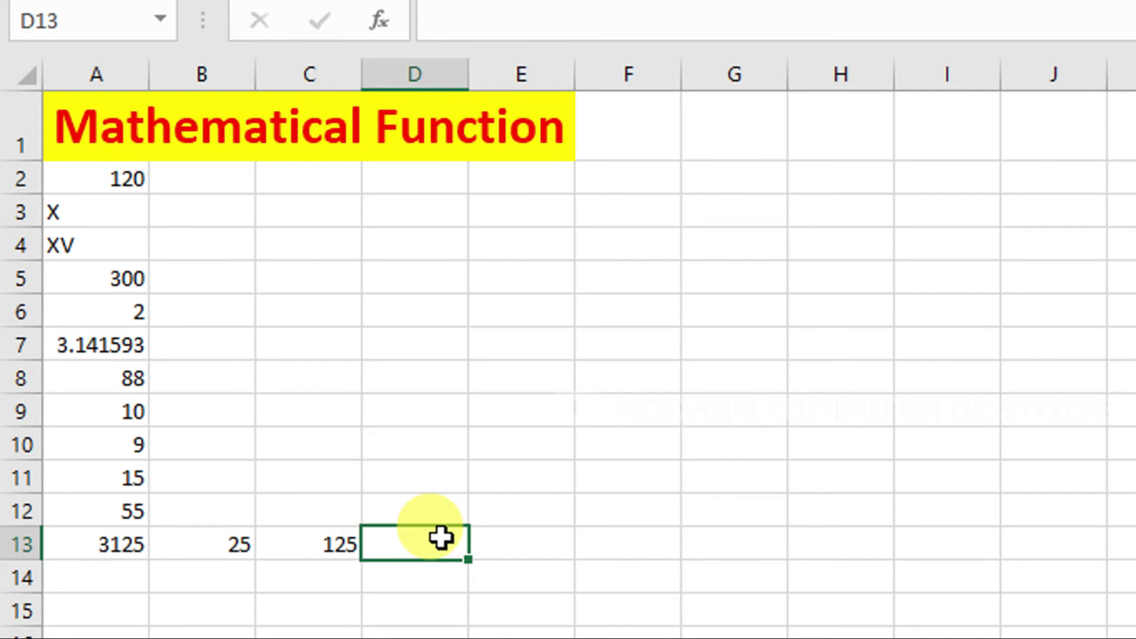
type("=125")
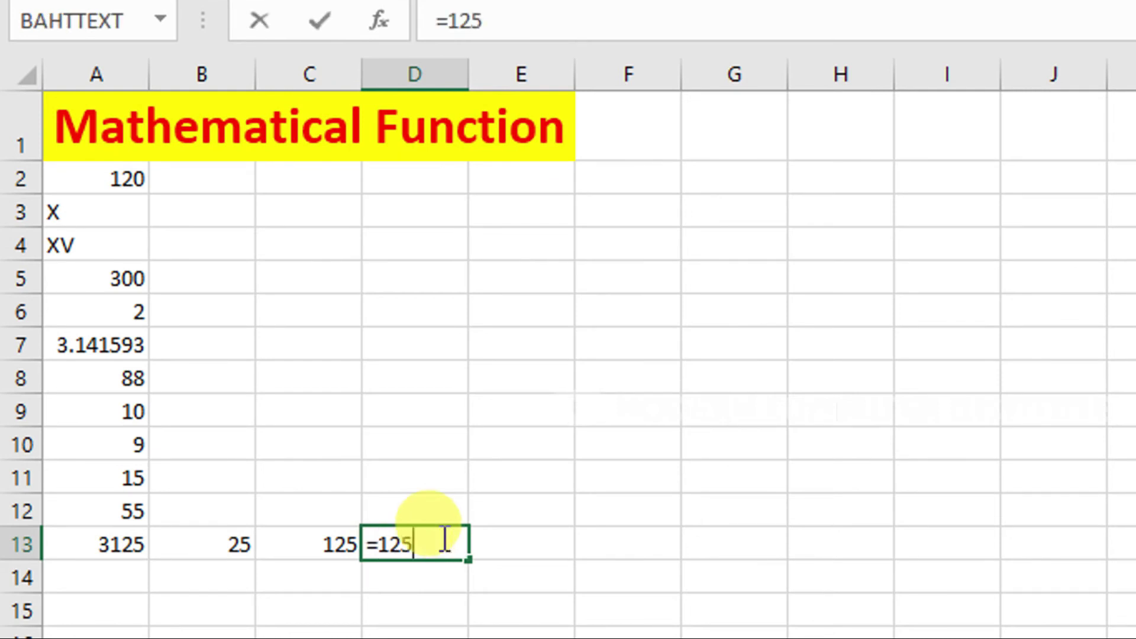
type("*5")
key("Return")
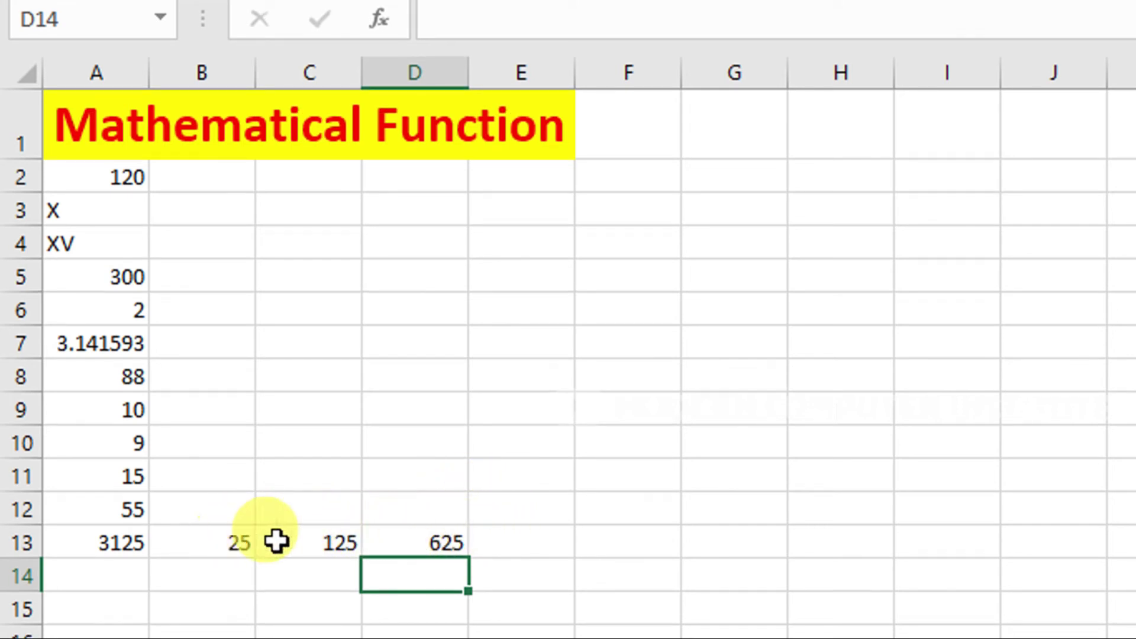
left_click(516, 534)
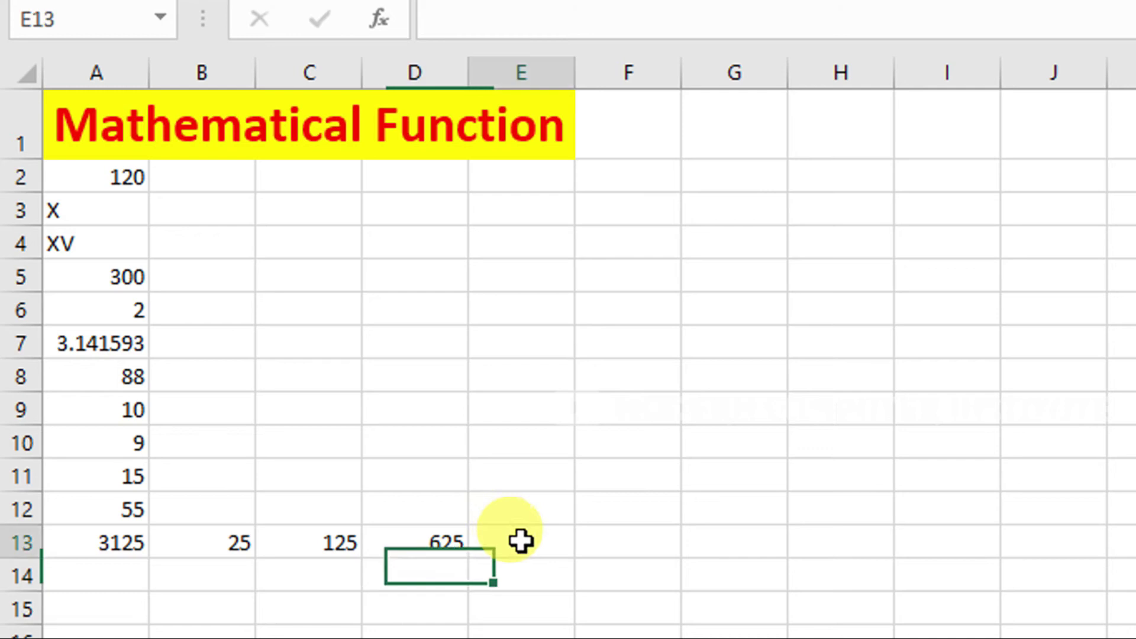
type("=")
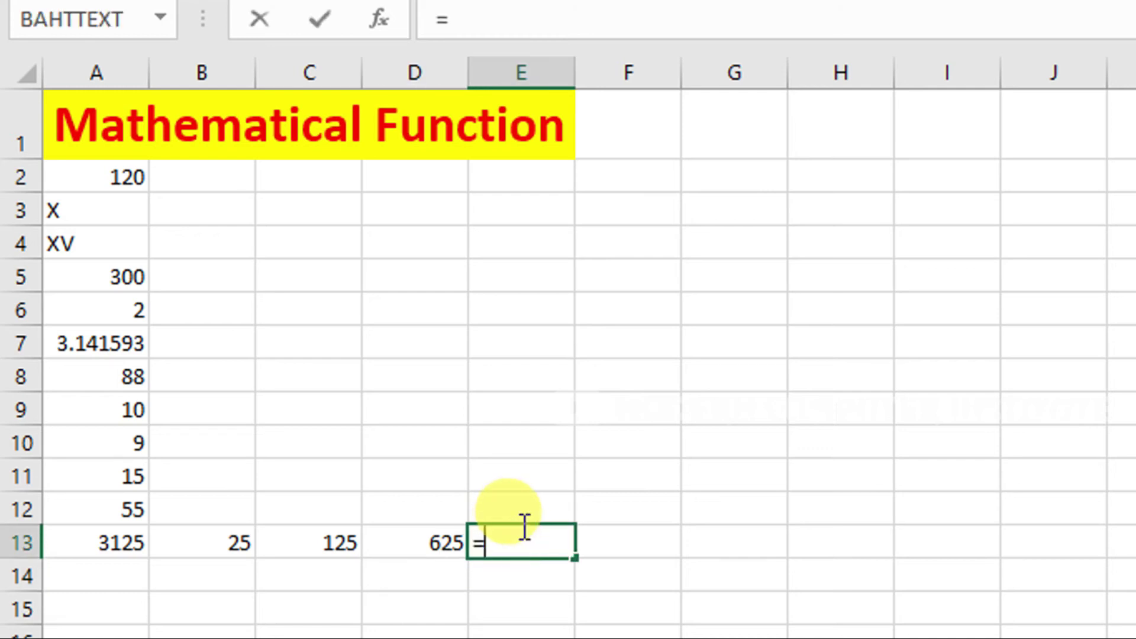
type("625*5")
key("Return")
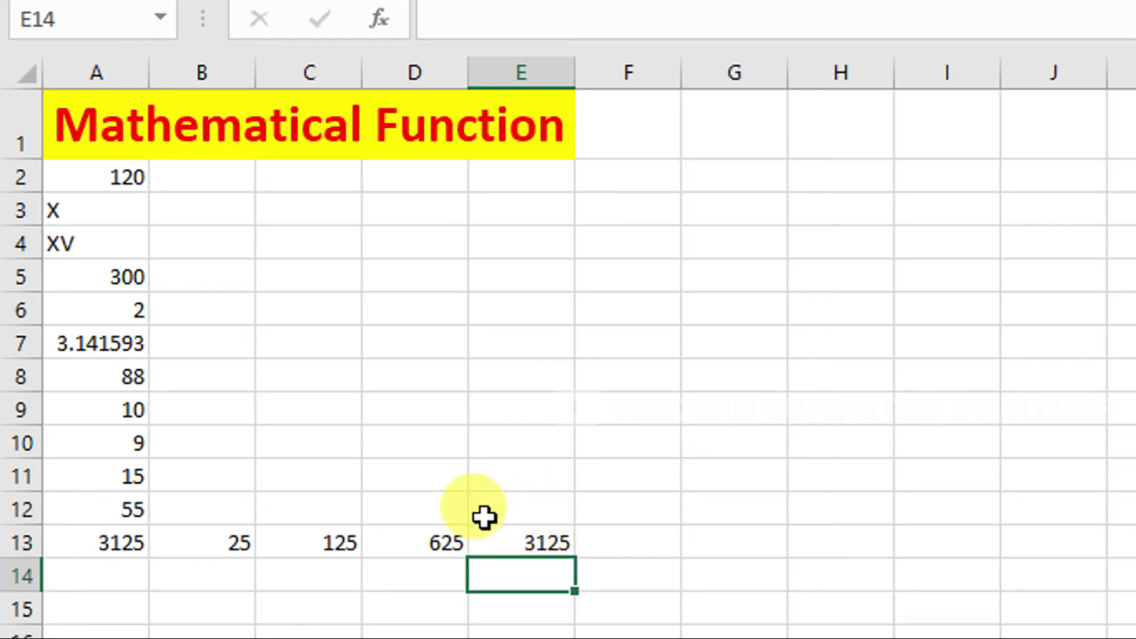
left_click_drag(240, 531, 523, 540)
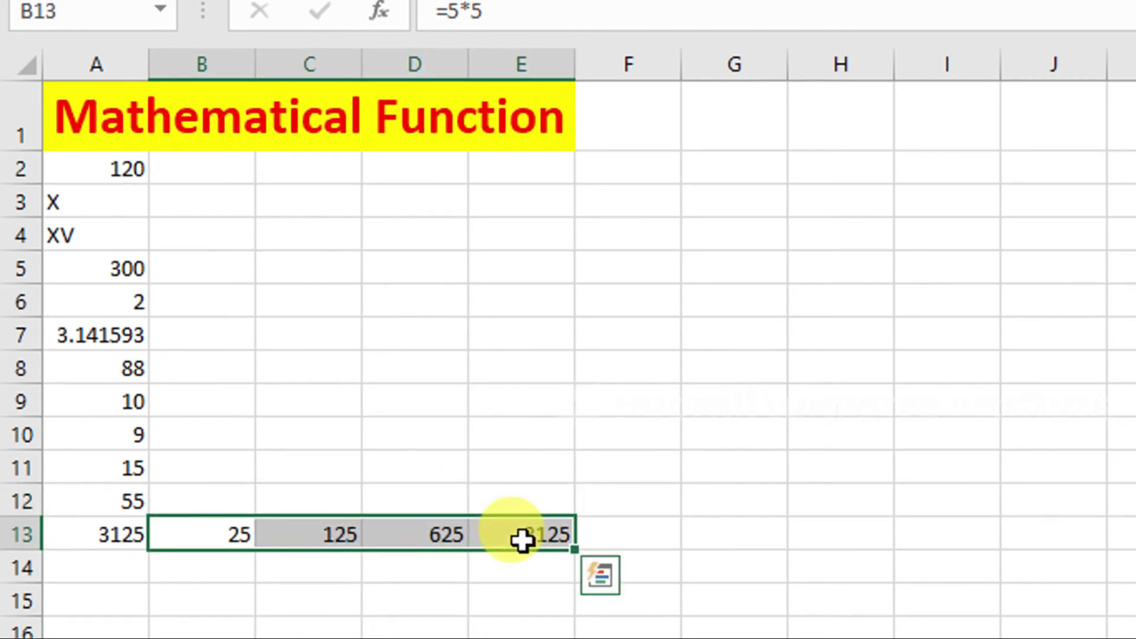
key("Delete")
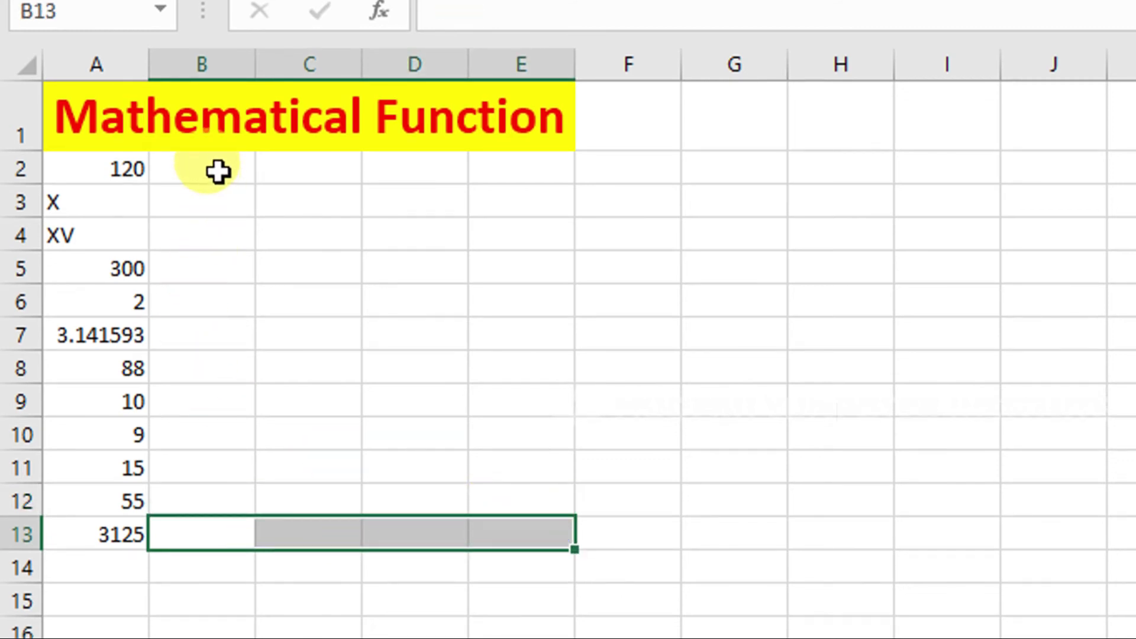
left_click(222, 171)
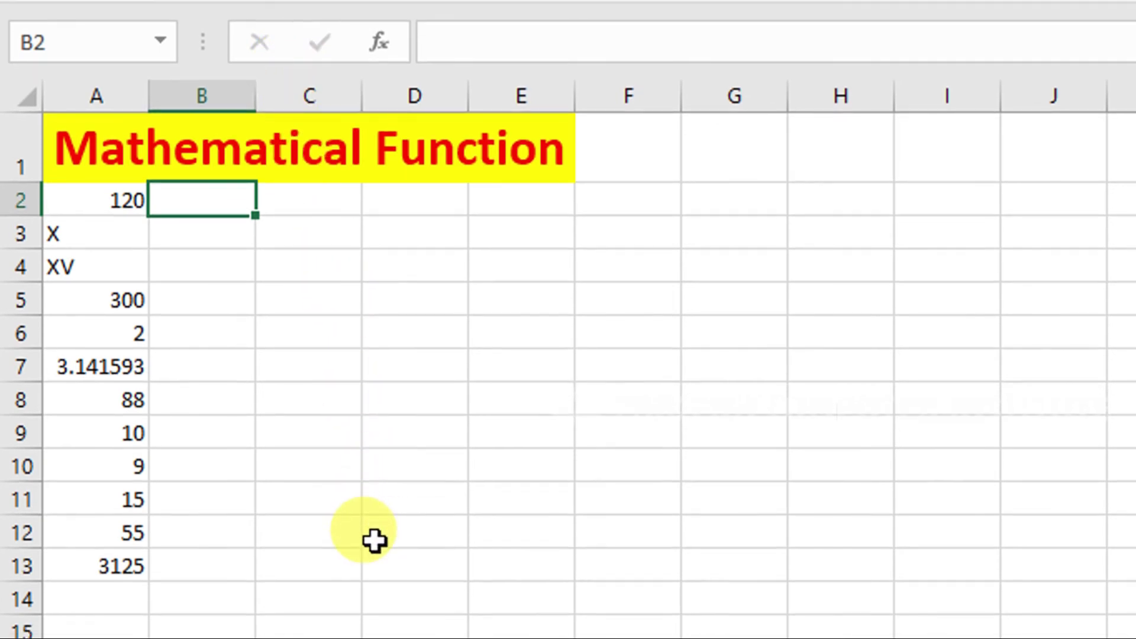
Enter =FACT(5) in B2 so it shows 120
type("=")
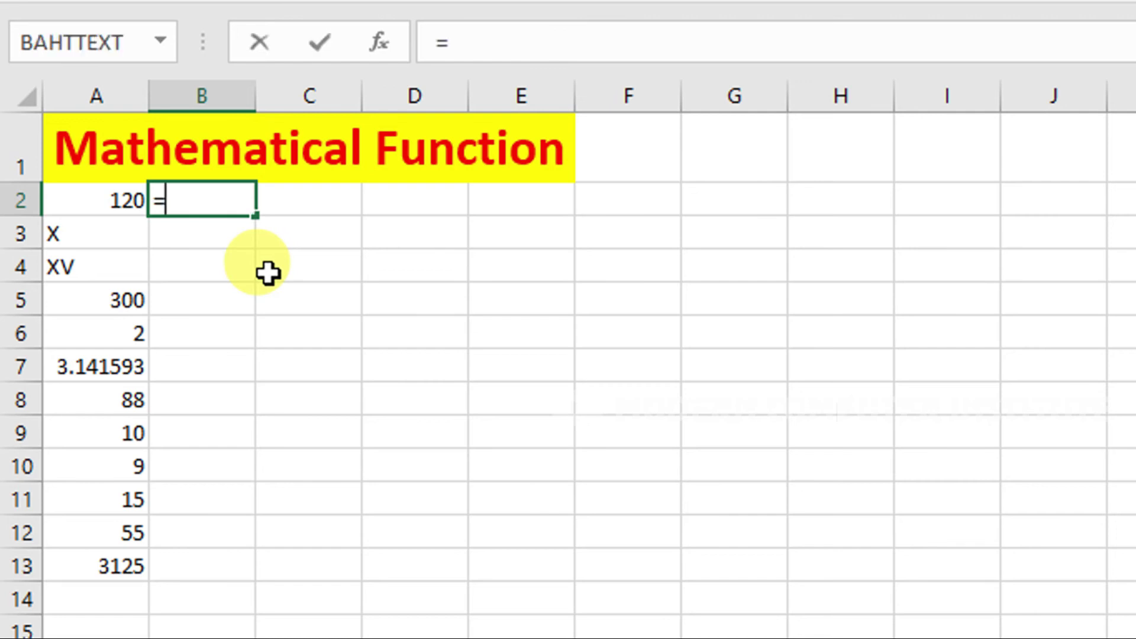
type("FACT")
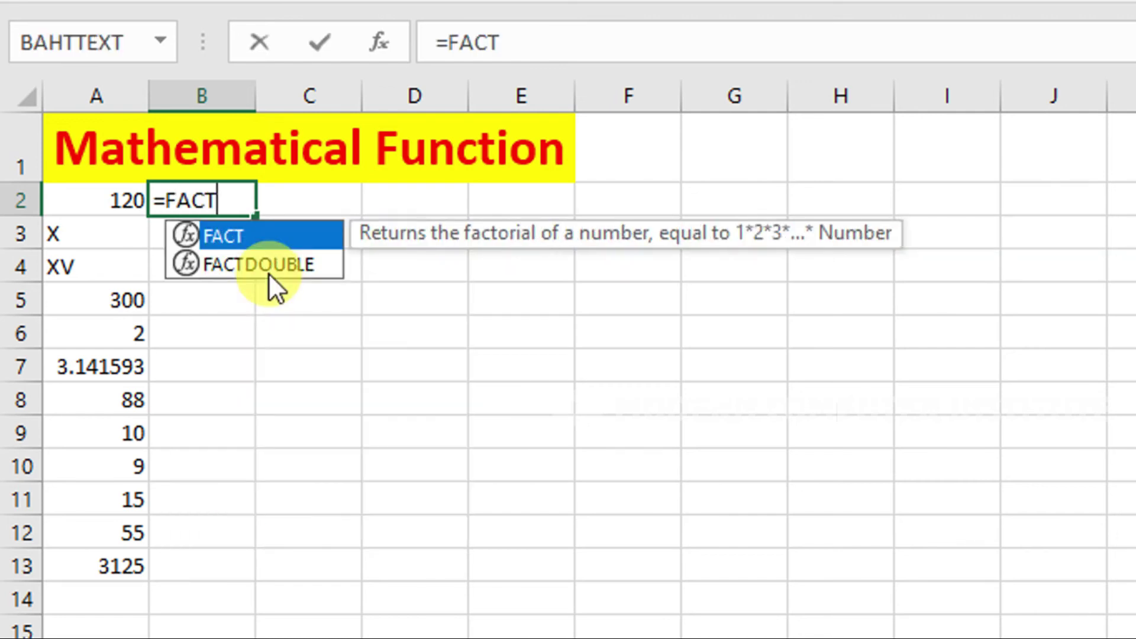
type("(5")
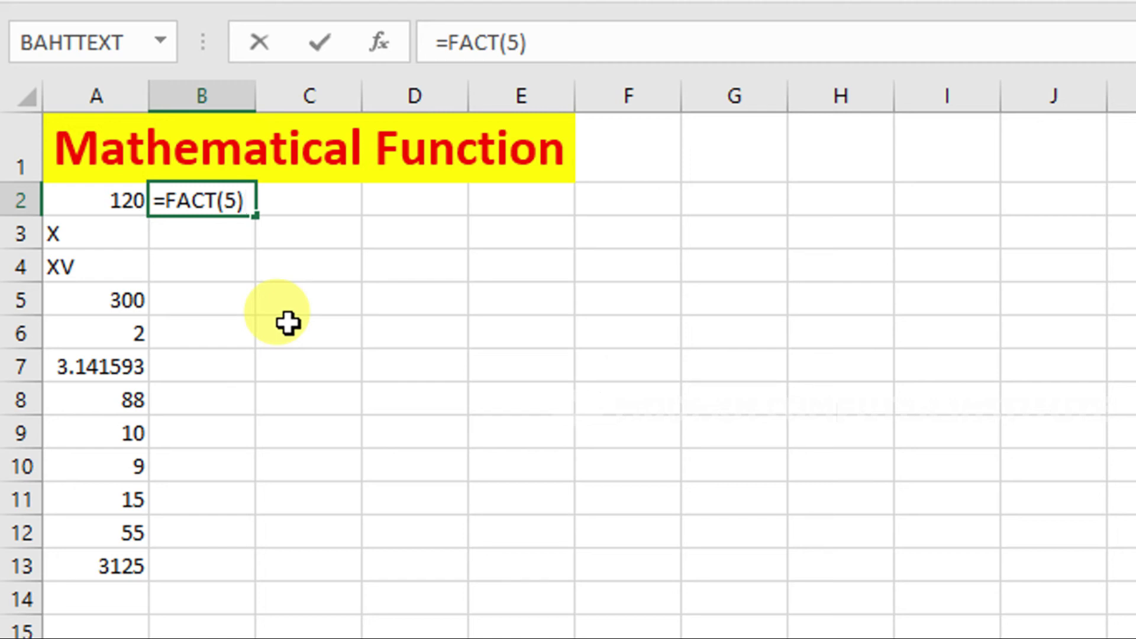
key("Return")
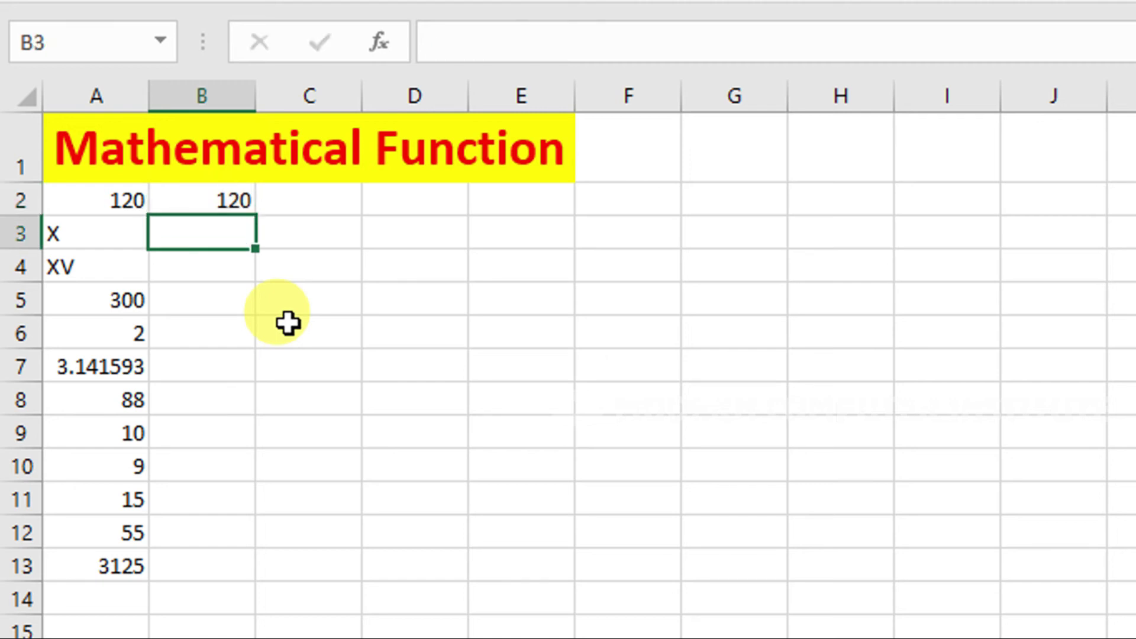
key("Right")
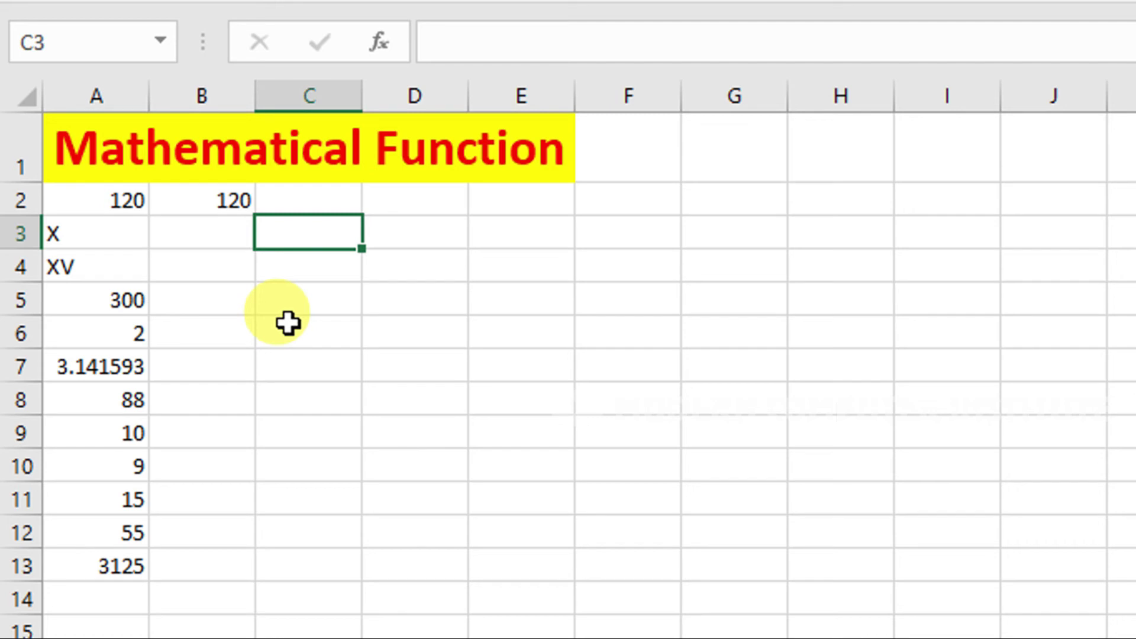
key("Up")
Check the factorial with =5*4*3*2*1 in C2, then clear C2
type("=")
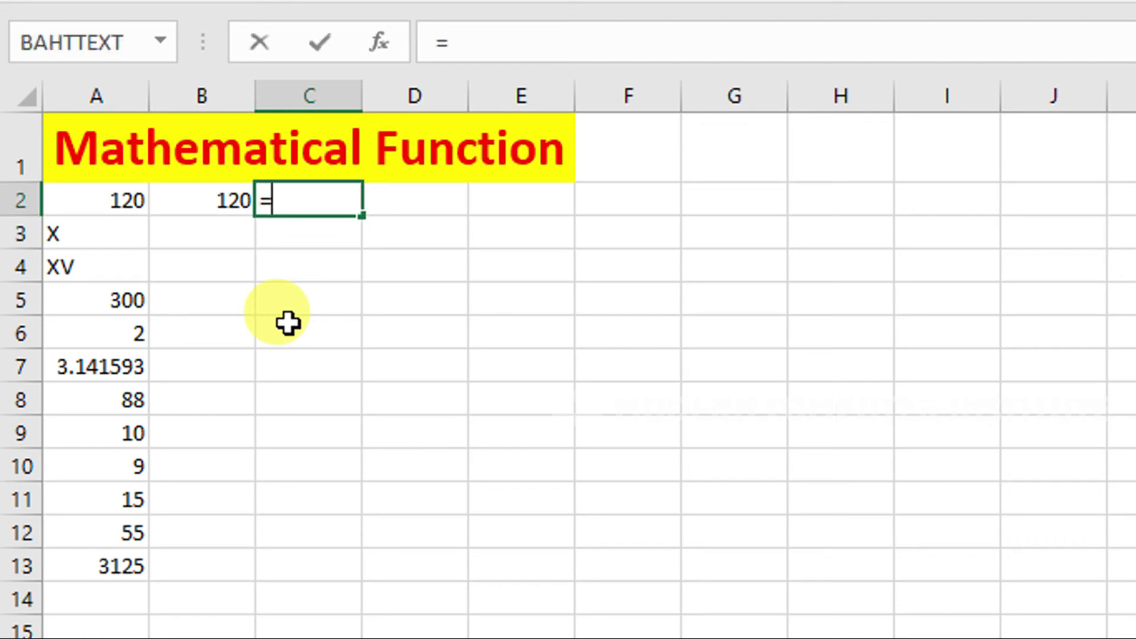
type("5*4*3*2*4")
key("BackSpace")
type("1")
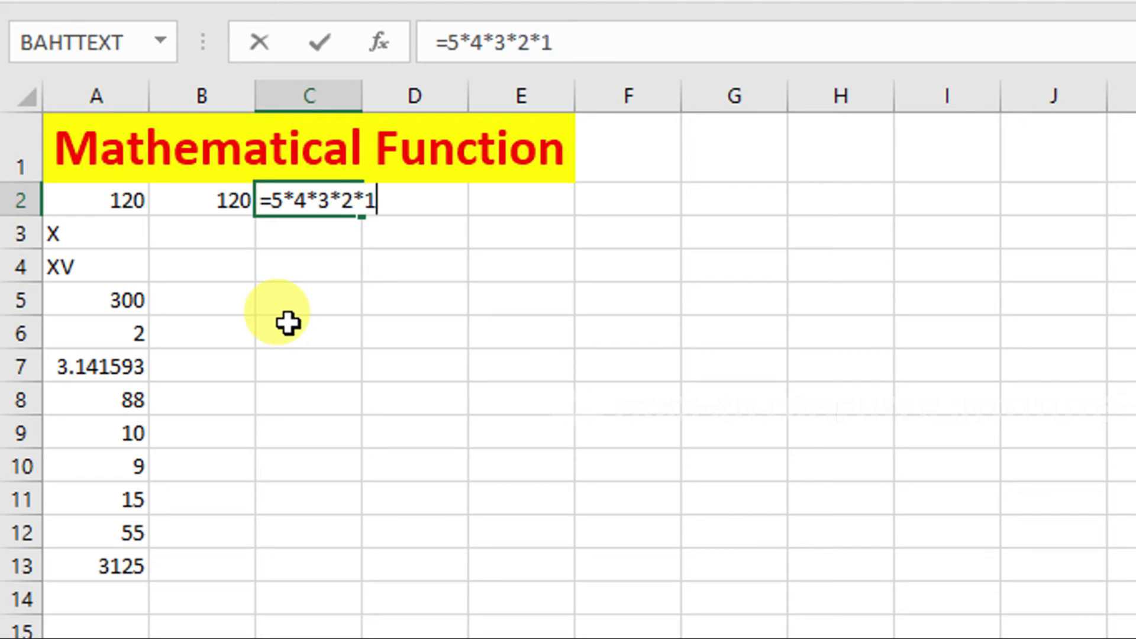
key("Return")
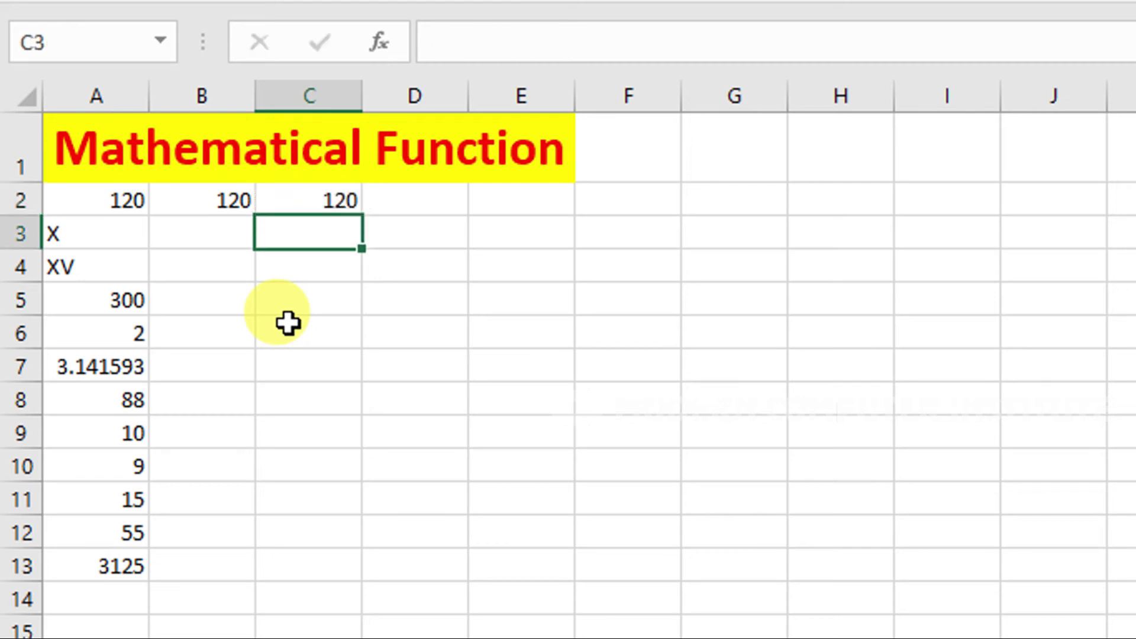
key("Up")
key("Delete")
key("Left")
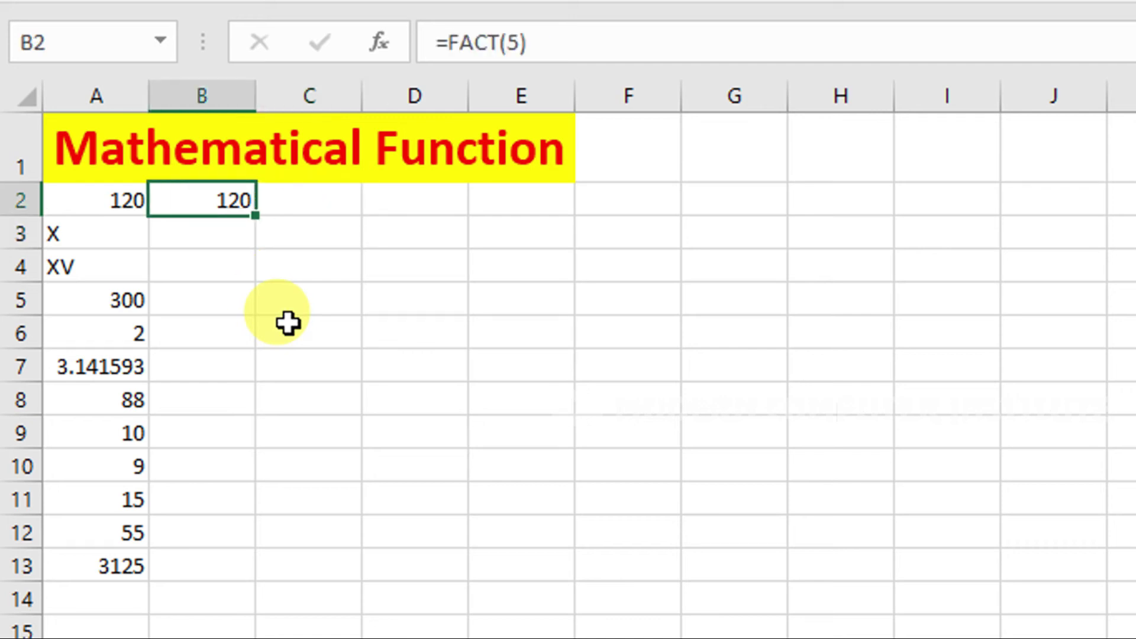
key("Down")
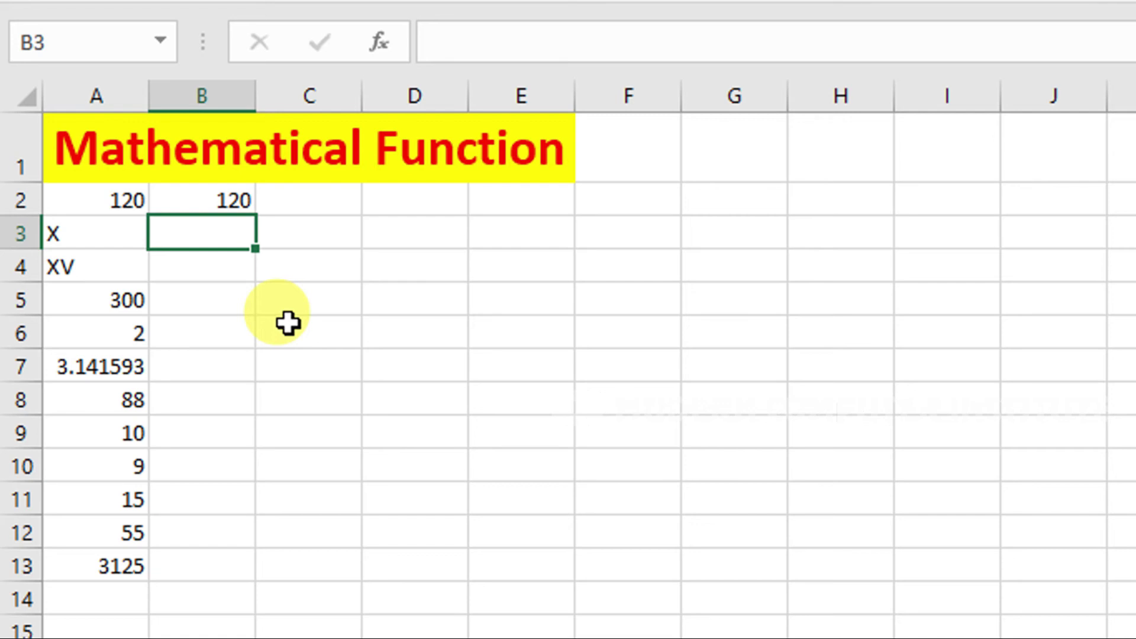
Enter =ODD(32) in B3 to show 33, and begin =ROUND(20.73,1) in B4
type("=")
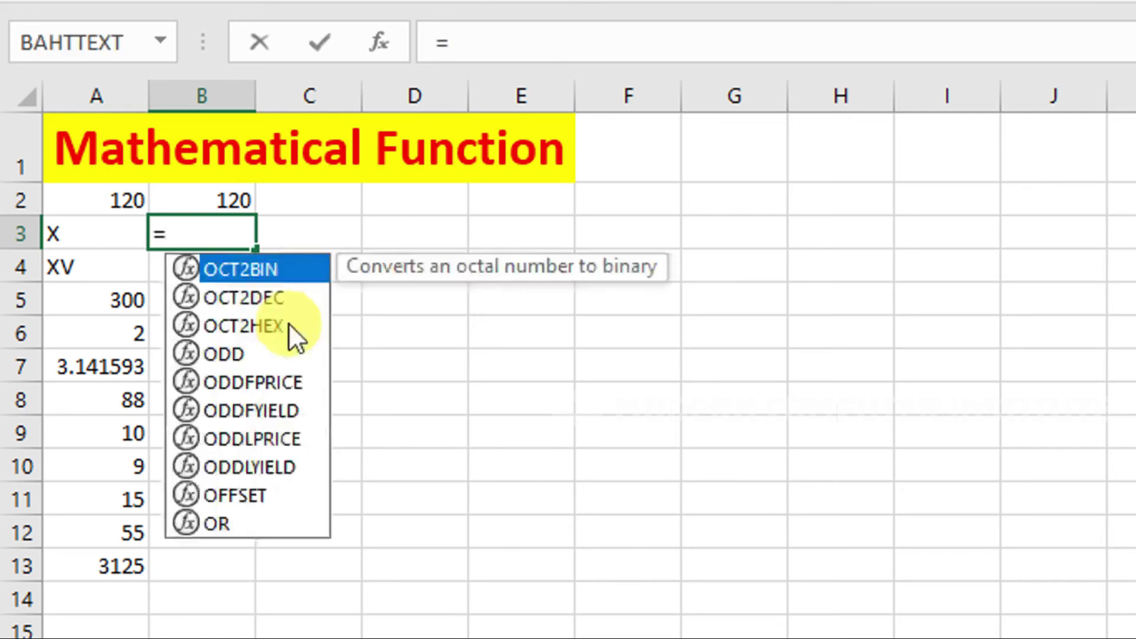
type("ODD")
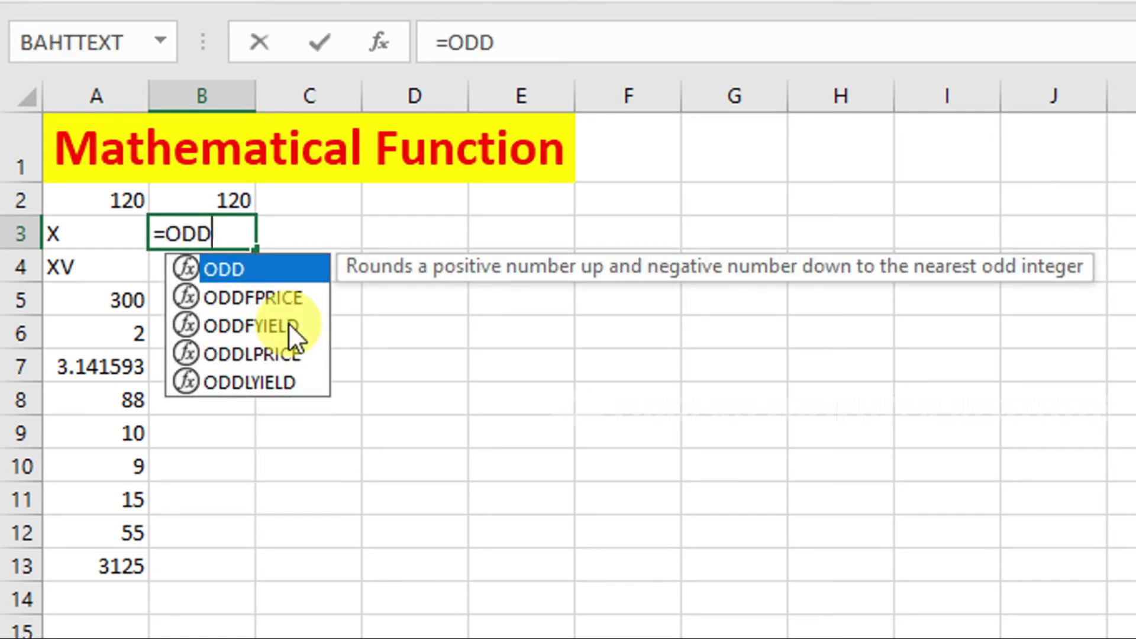
type("(32)")
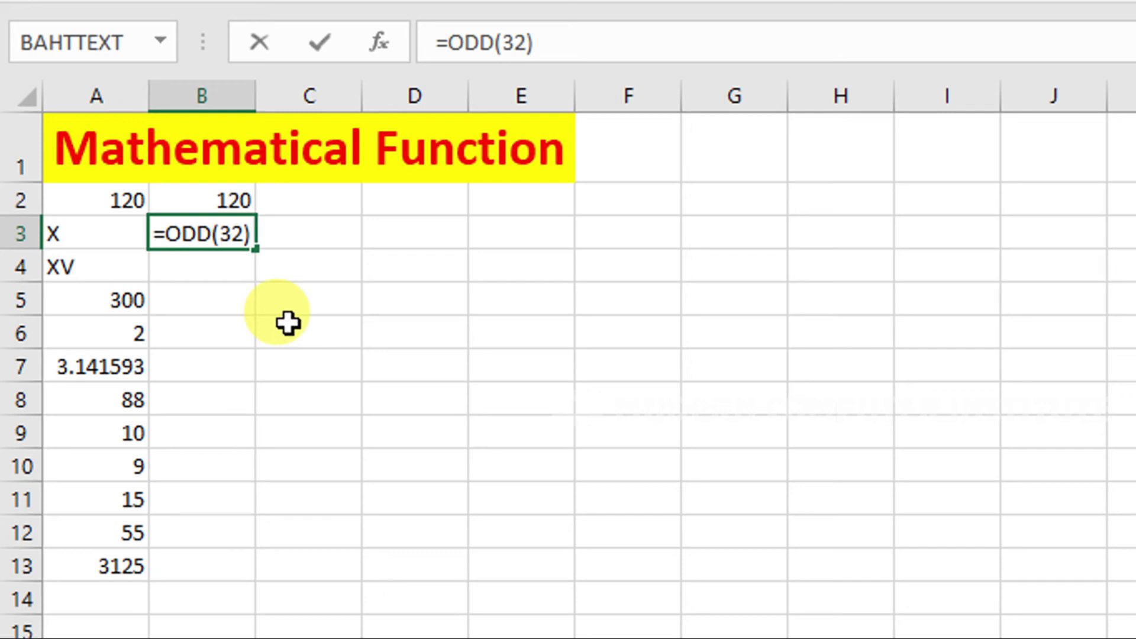
key("Return")
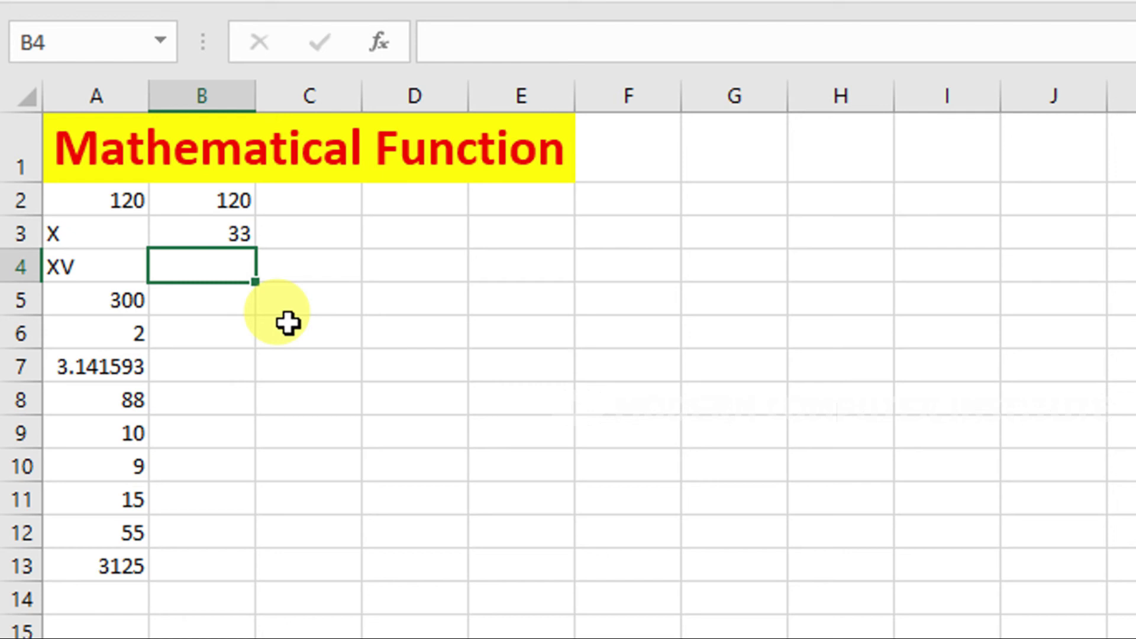
type("=R")
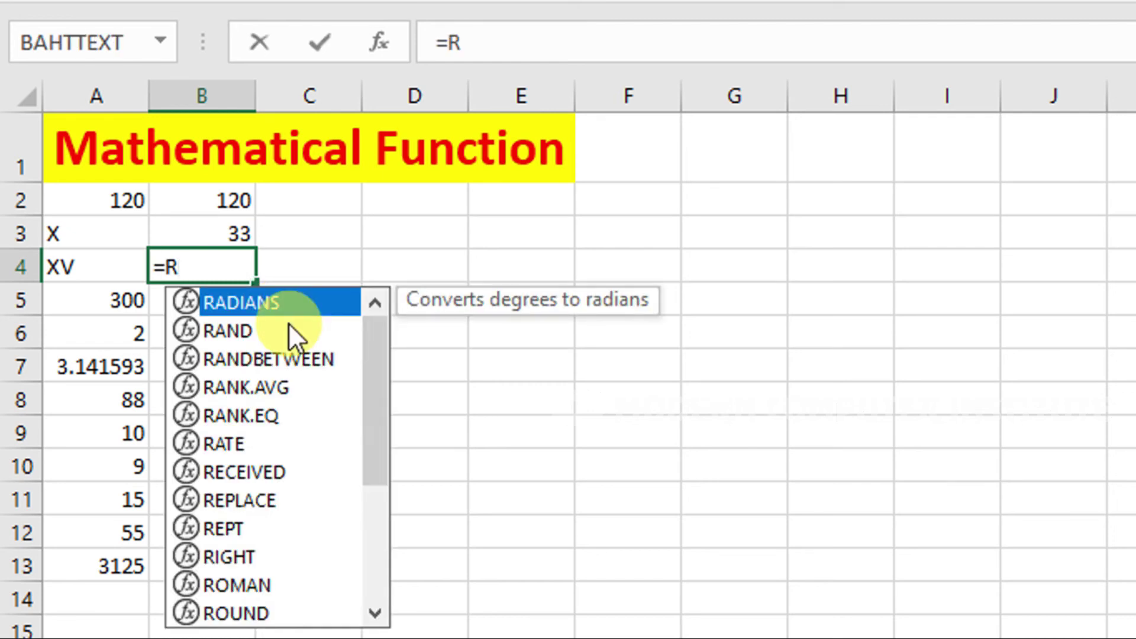
type("OUND(")
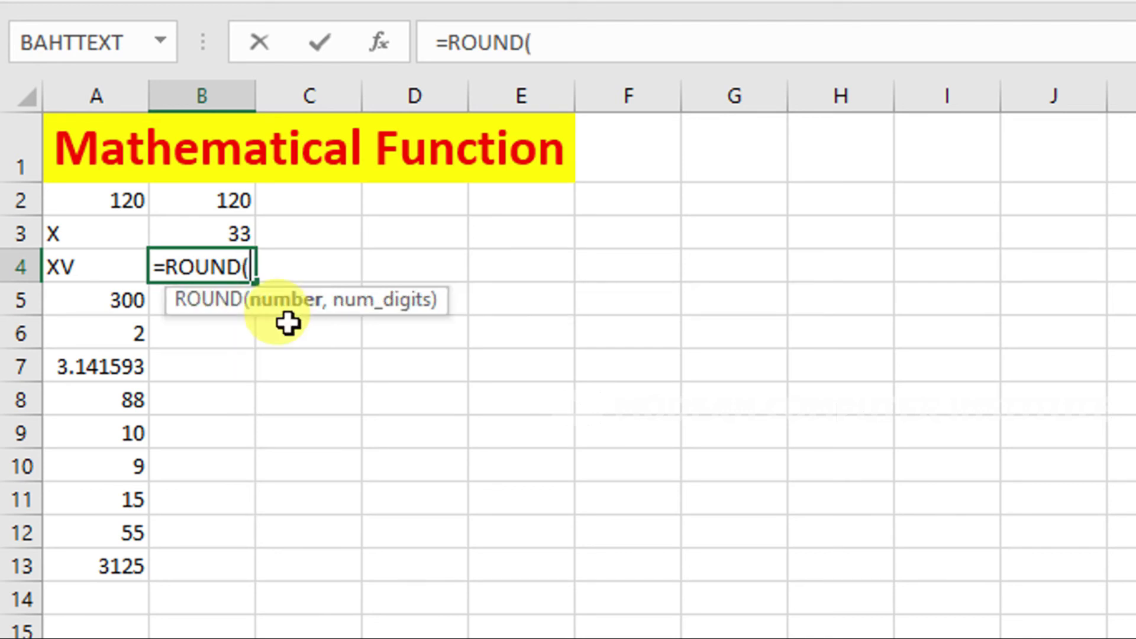
type("20")
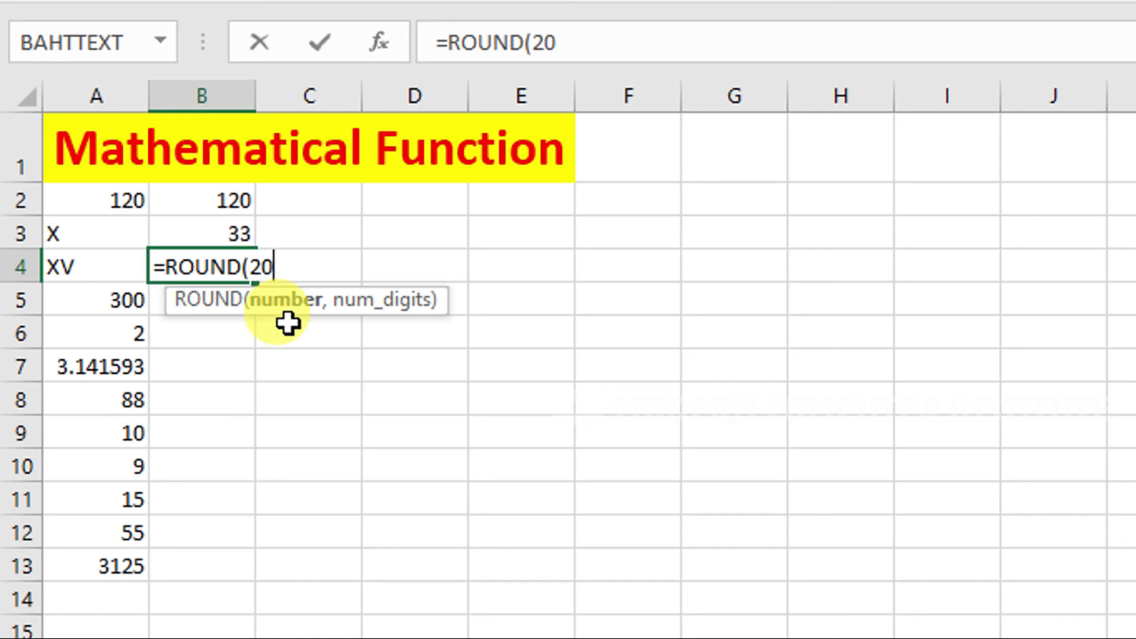
type(".")
type("73")
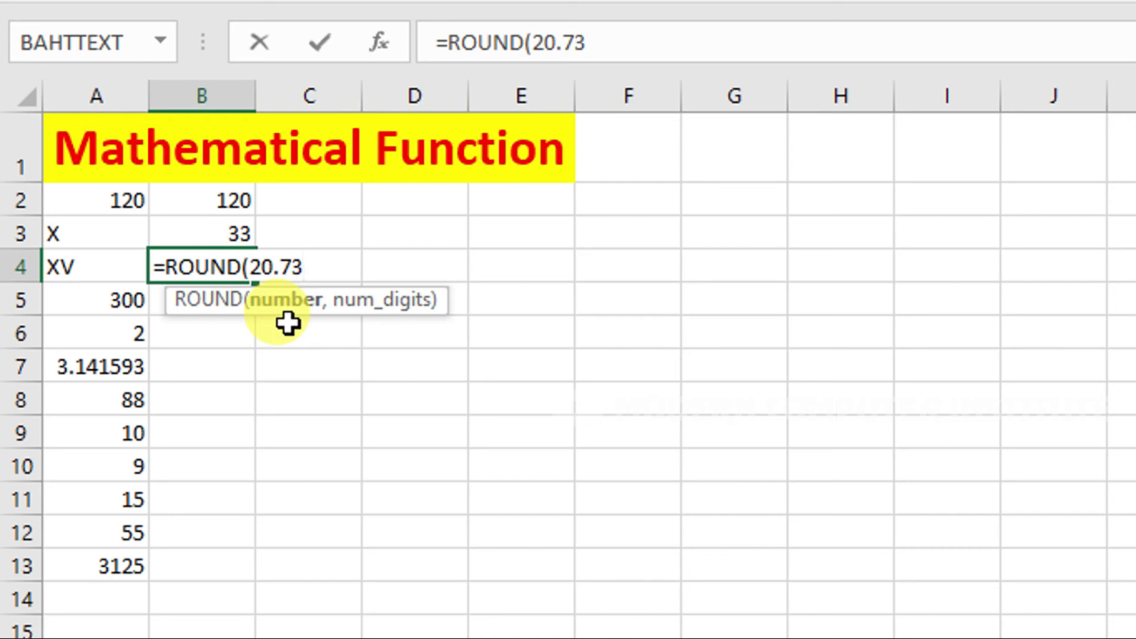
type(",1")
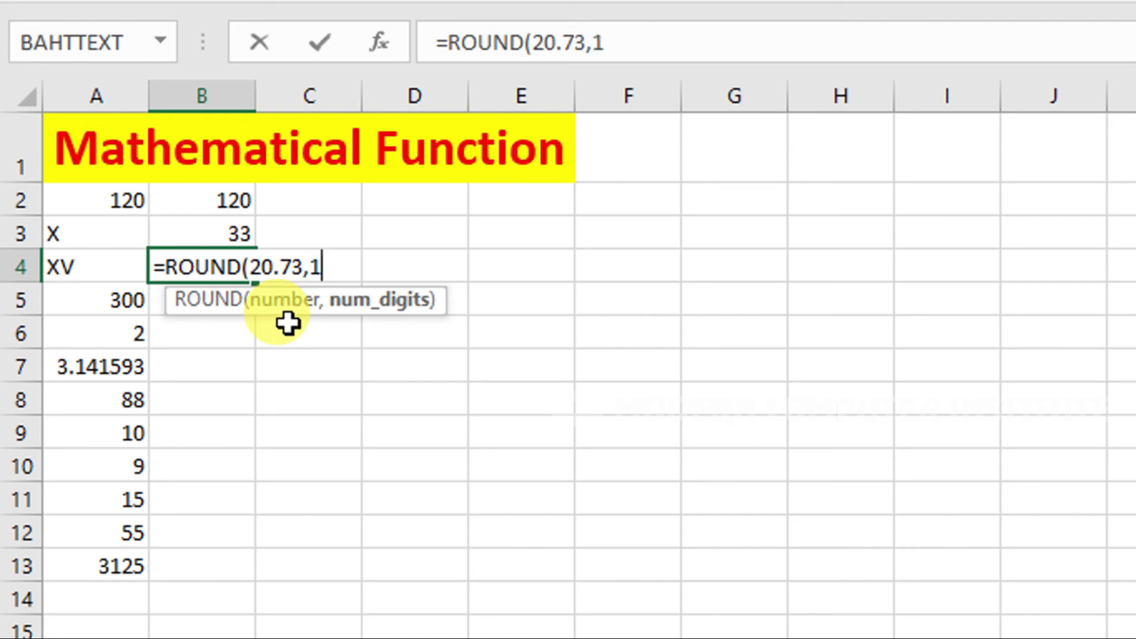
type(")")
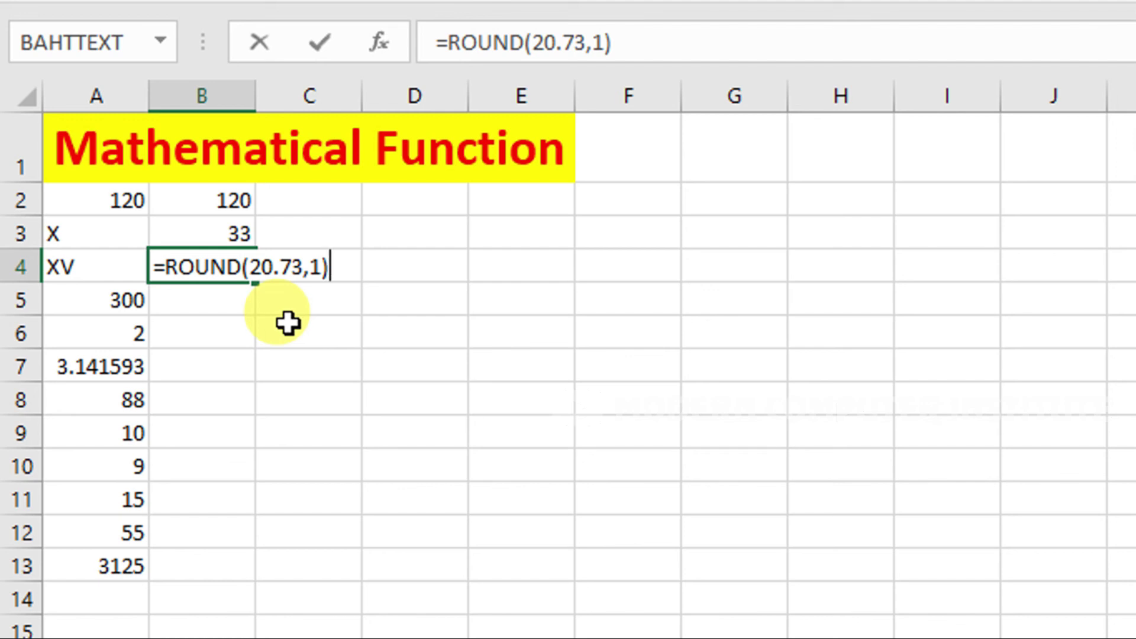
Finish the =ROUND(20.73,1) formula in B4 so it displays 20.7
key("Left")
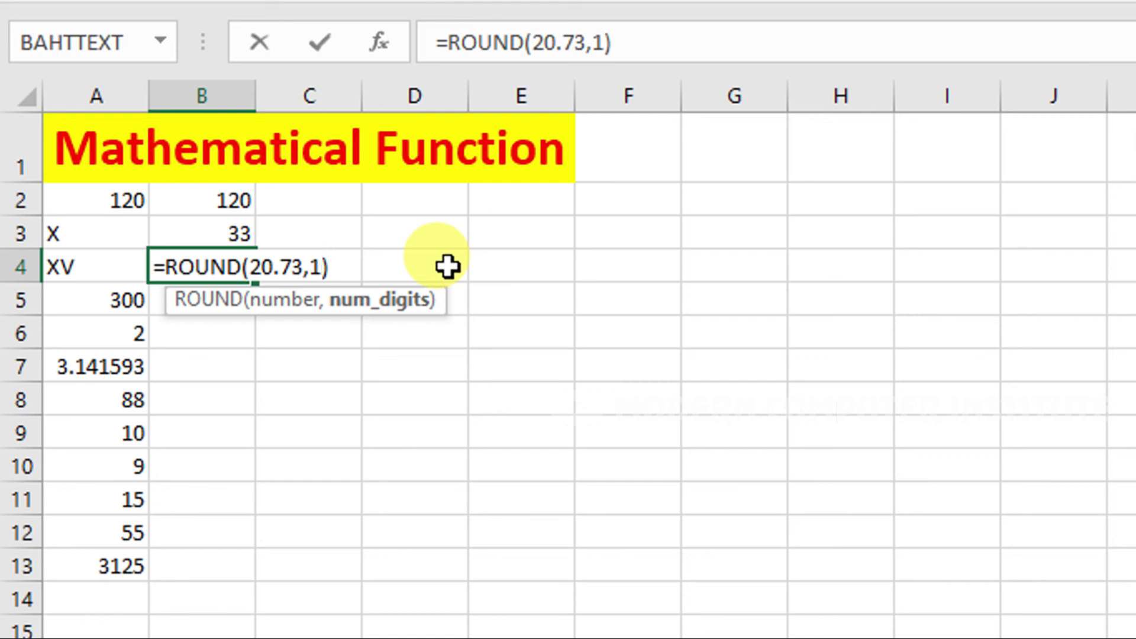
key("Return")
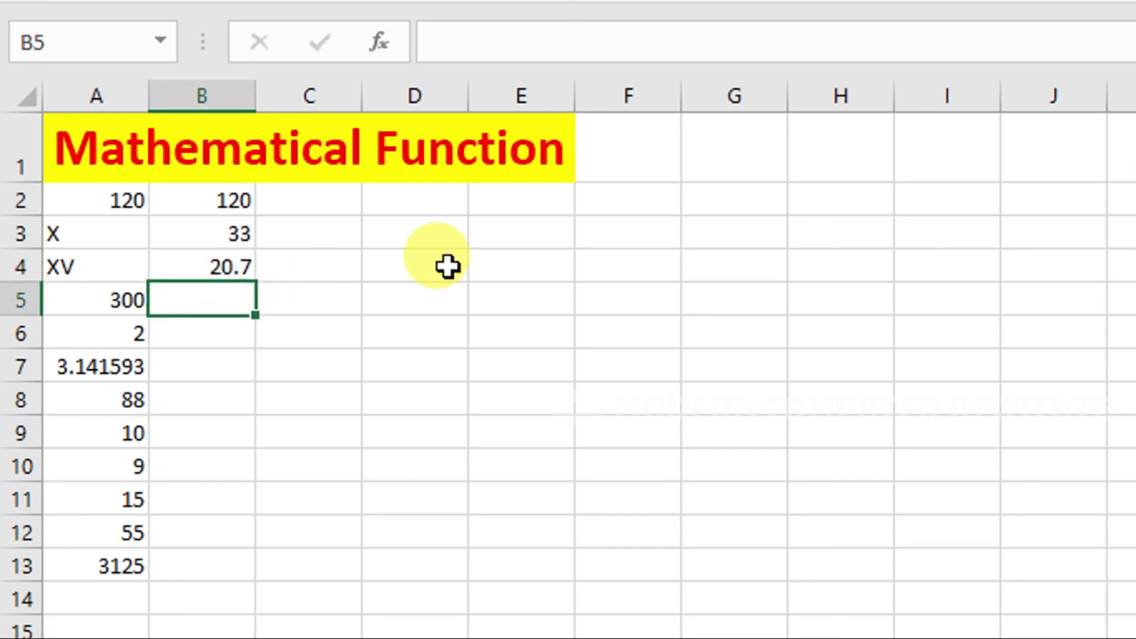
Edit B4's formula to =ROUND(20.75,1) so it shows 20.8
left_click(243, 268)
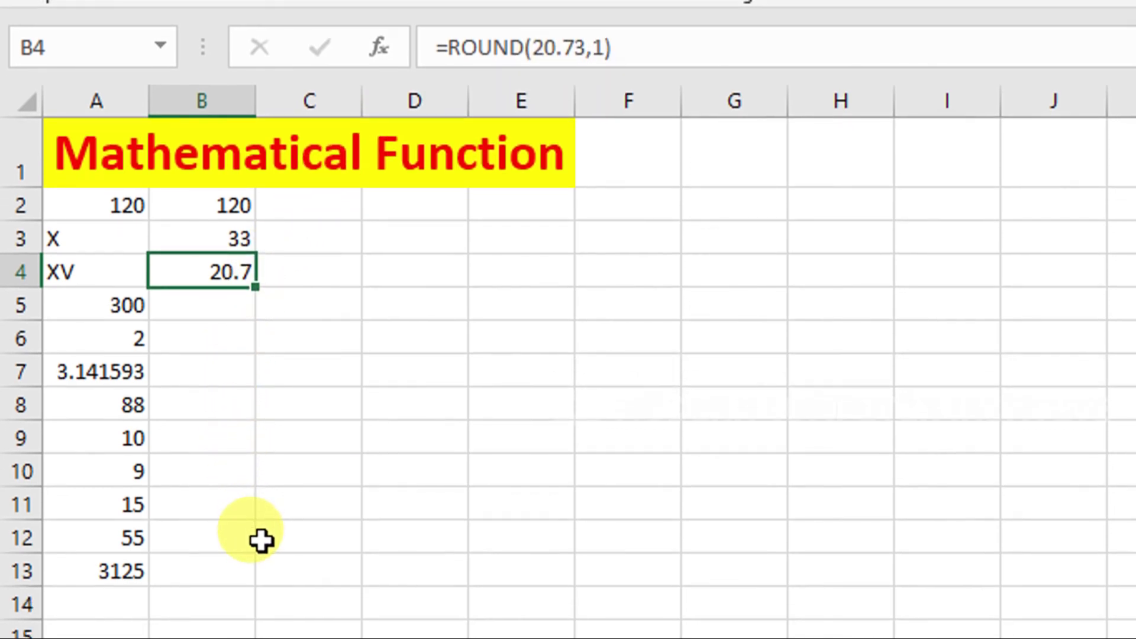
double_click(232, 269)
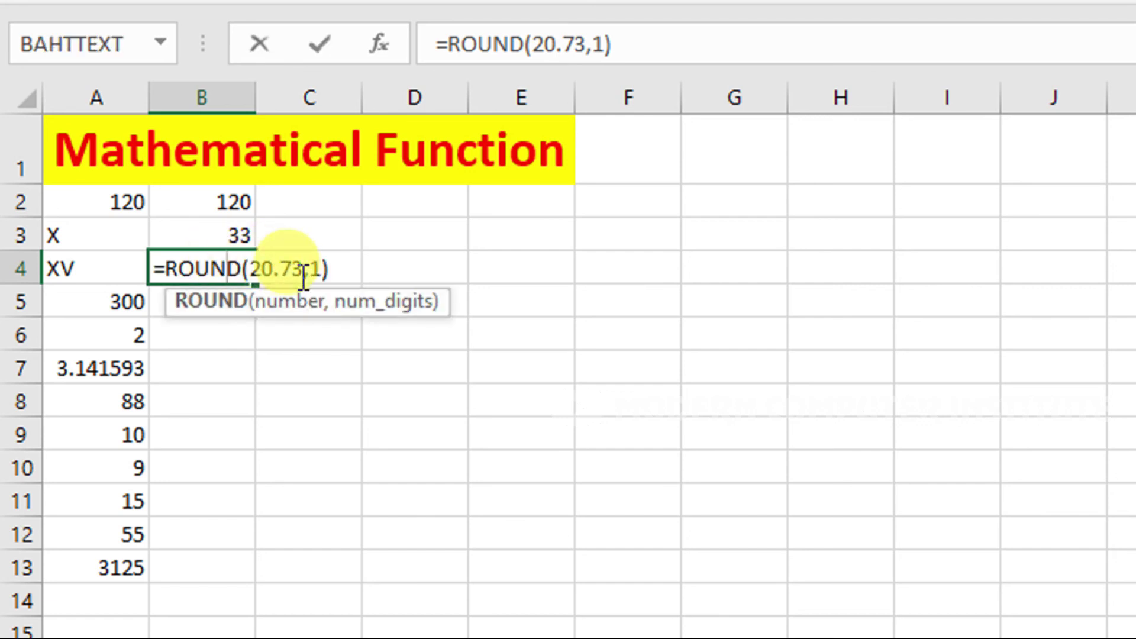
key("BackSpace")
type("5")
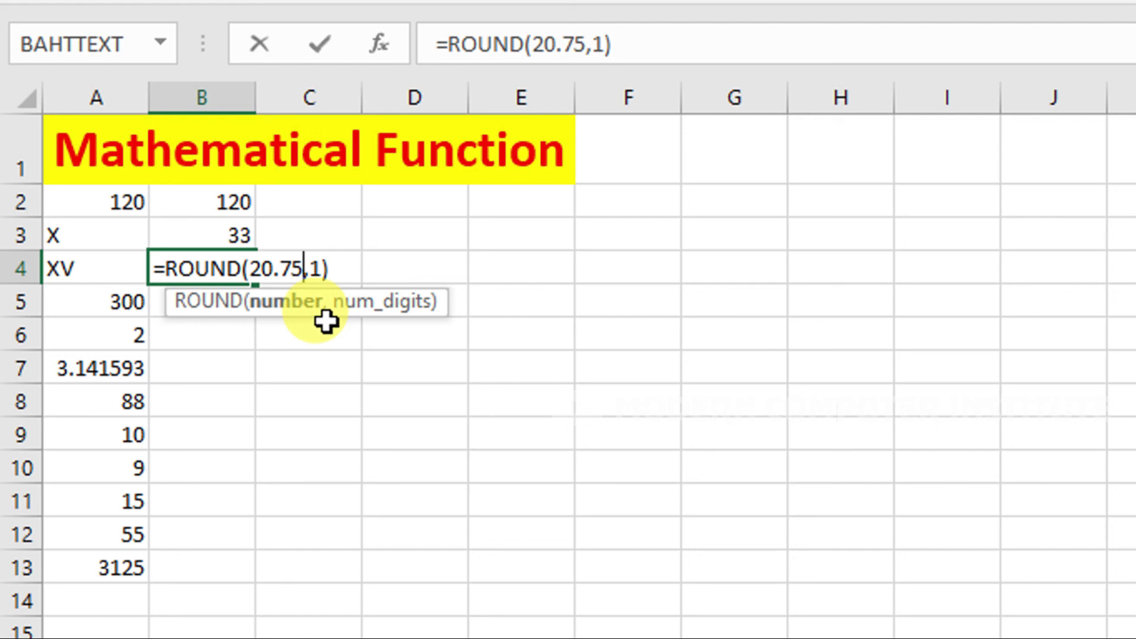
key("Return")
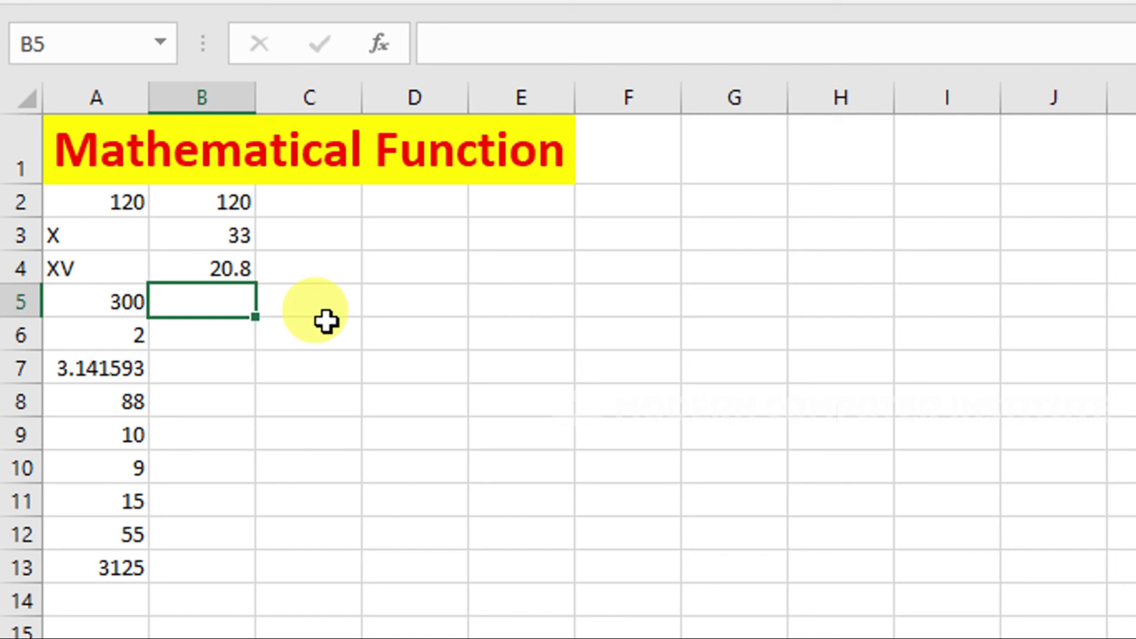
Enter =ROUND(20.20,0) in B5 to display 20
type("=")
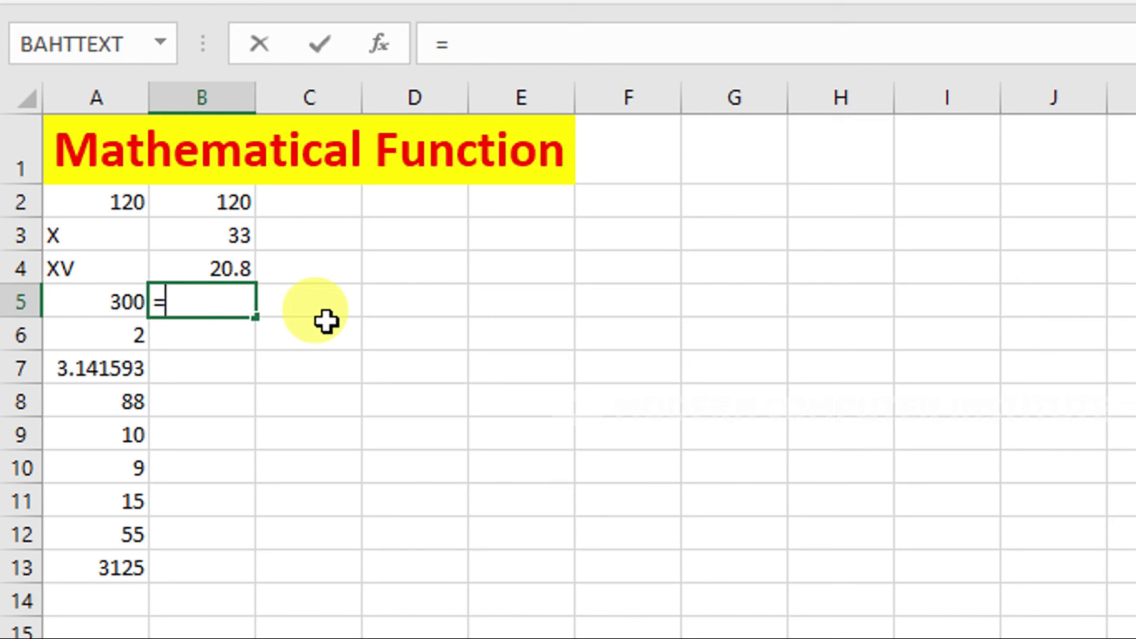
type("ROUND")
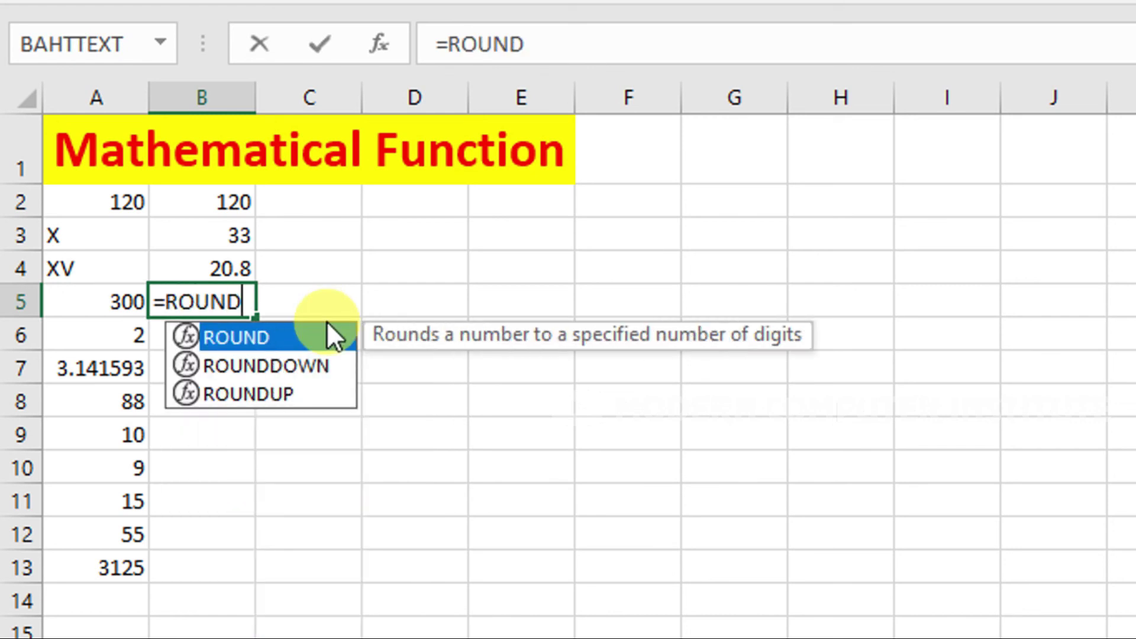
type("(")
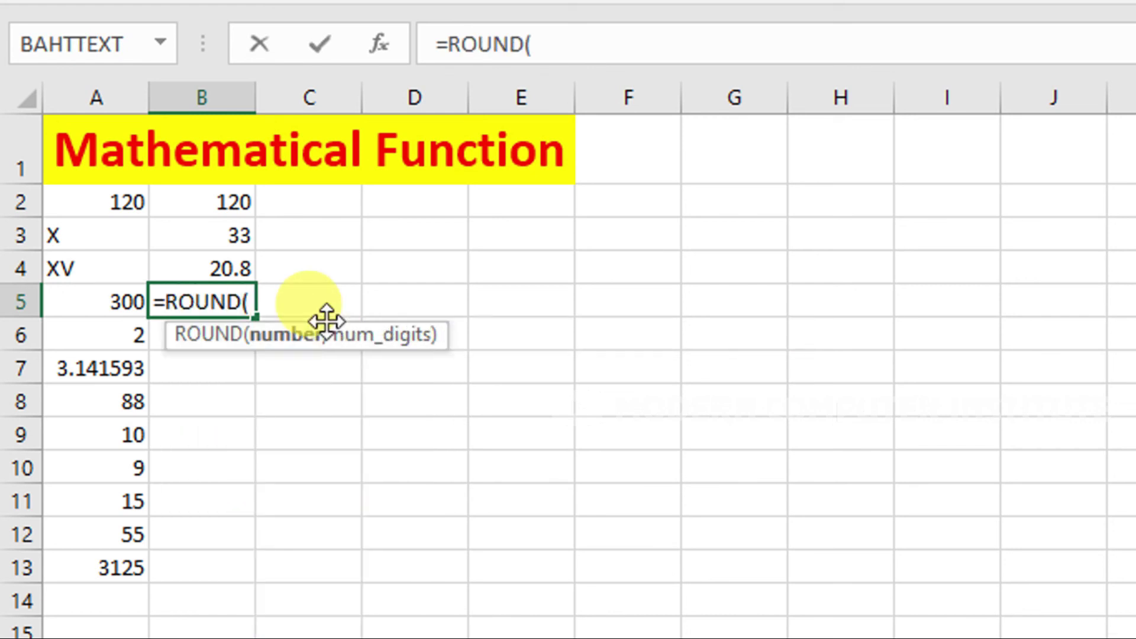
type("20")
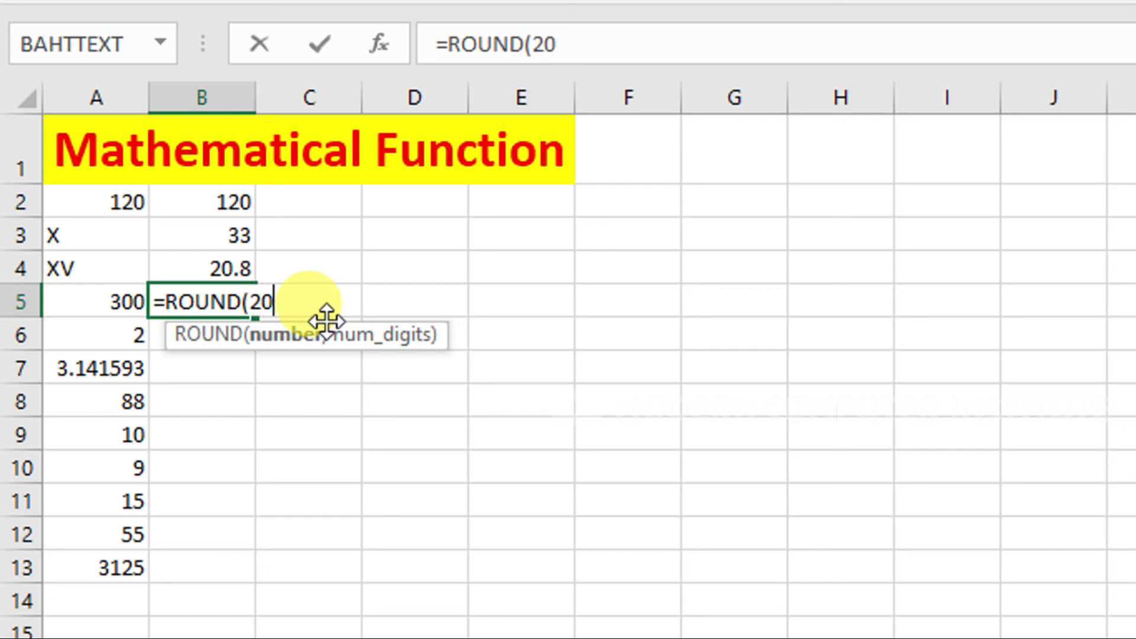
type(".20")
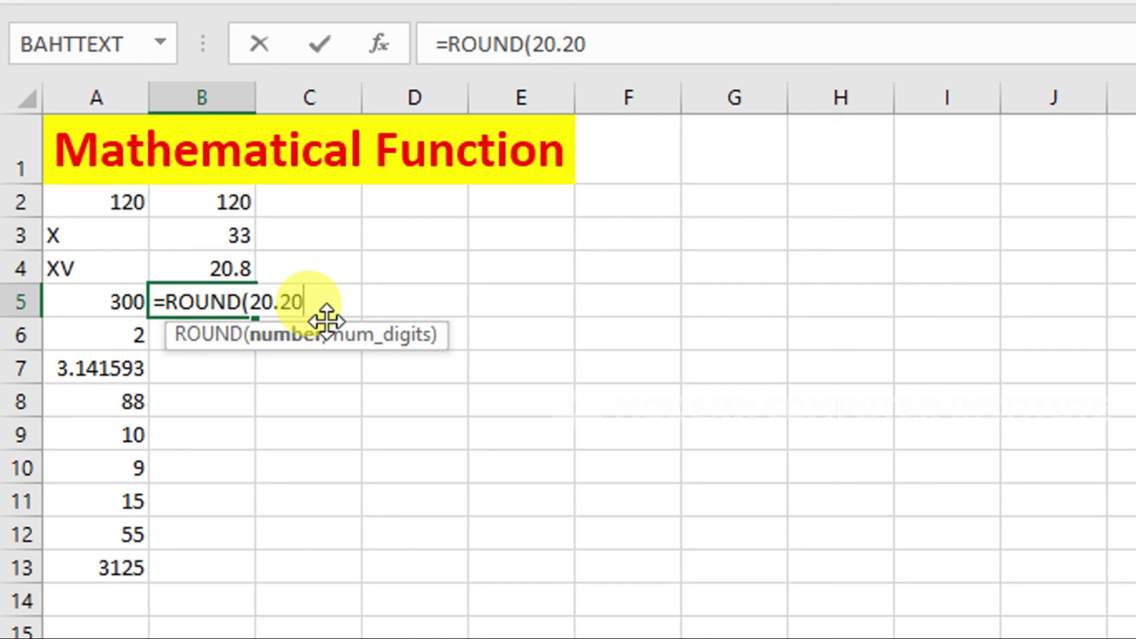
type(",0")
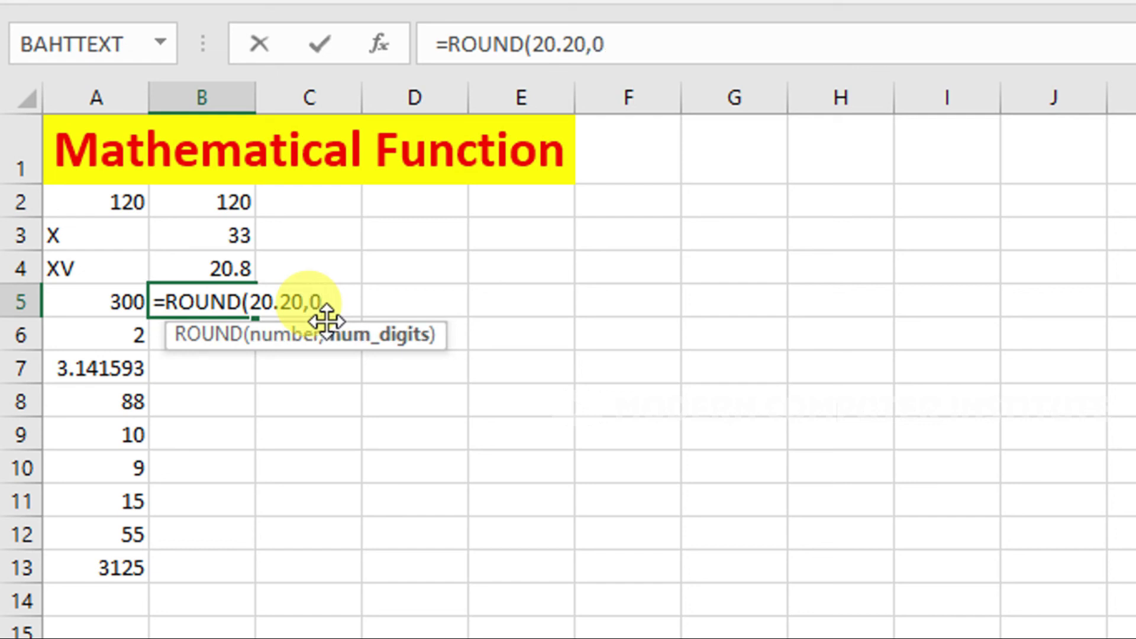
type(")")
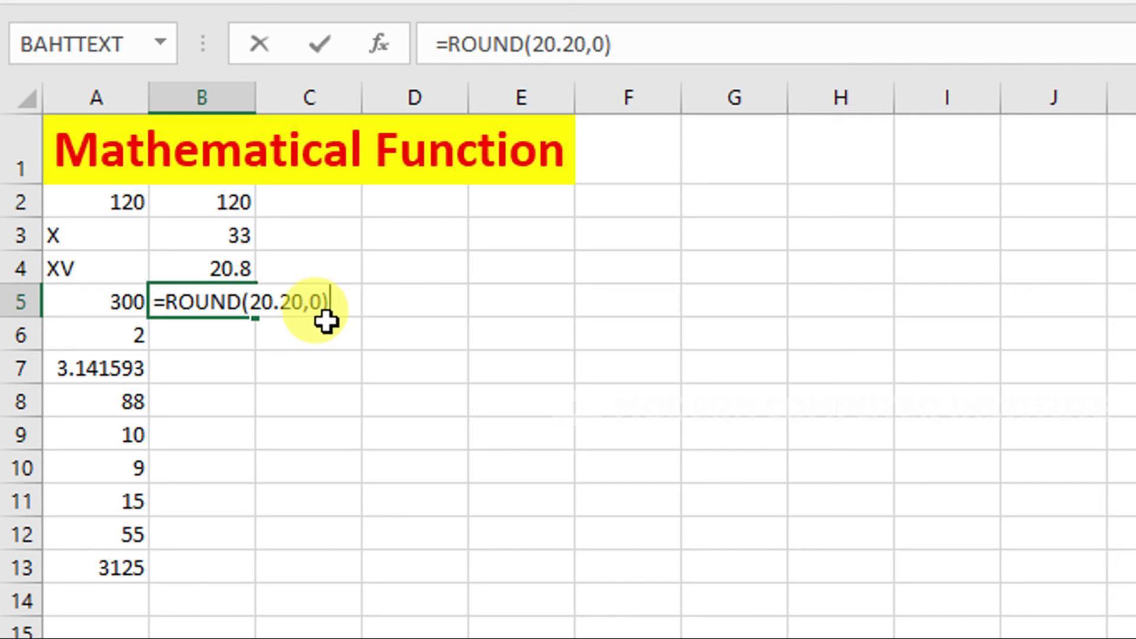
key("Return")
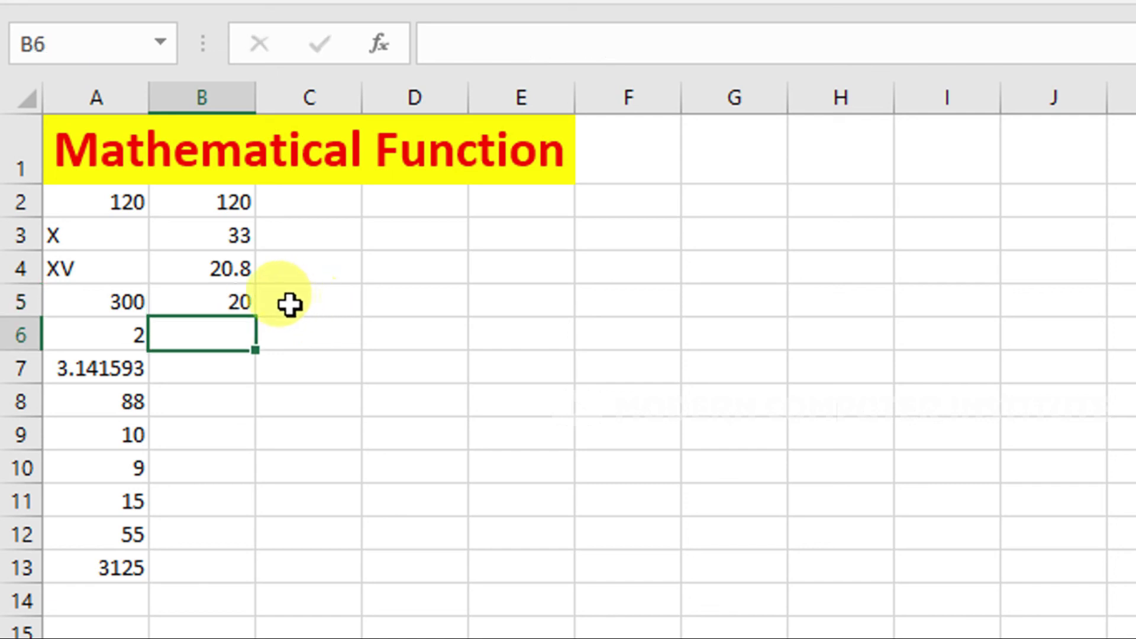
Change B5's rounded number from 20.20 to 20.50
left_click(254, 301)
double_click(252, 302)
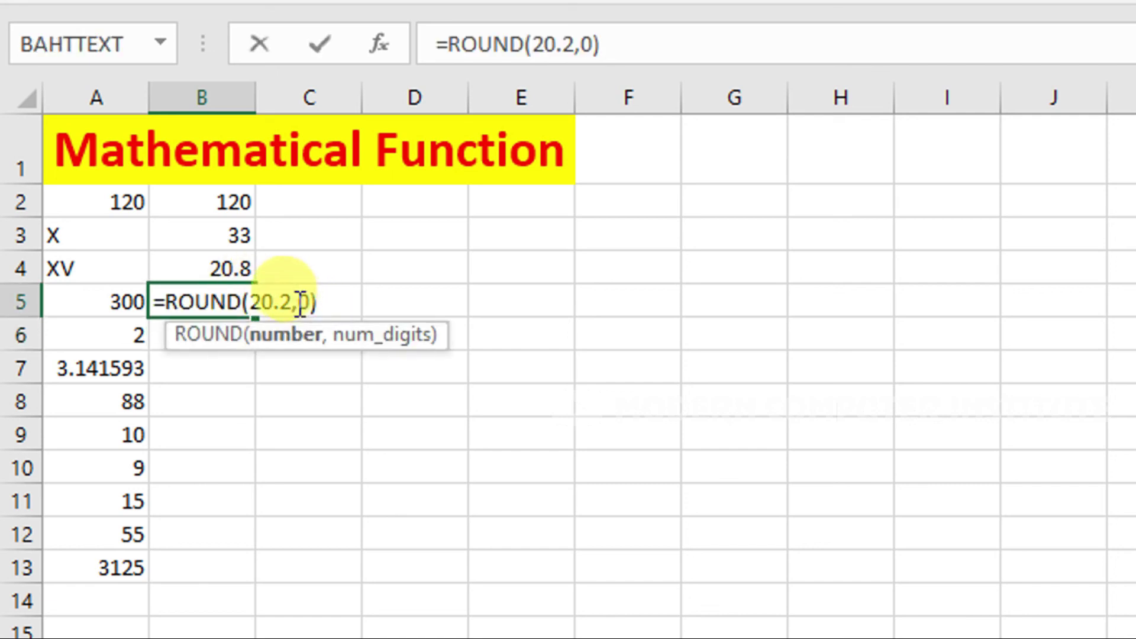
left_click(292, 303)
key("BackSpace")
type("50")
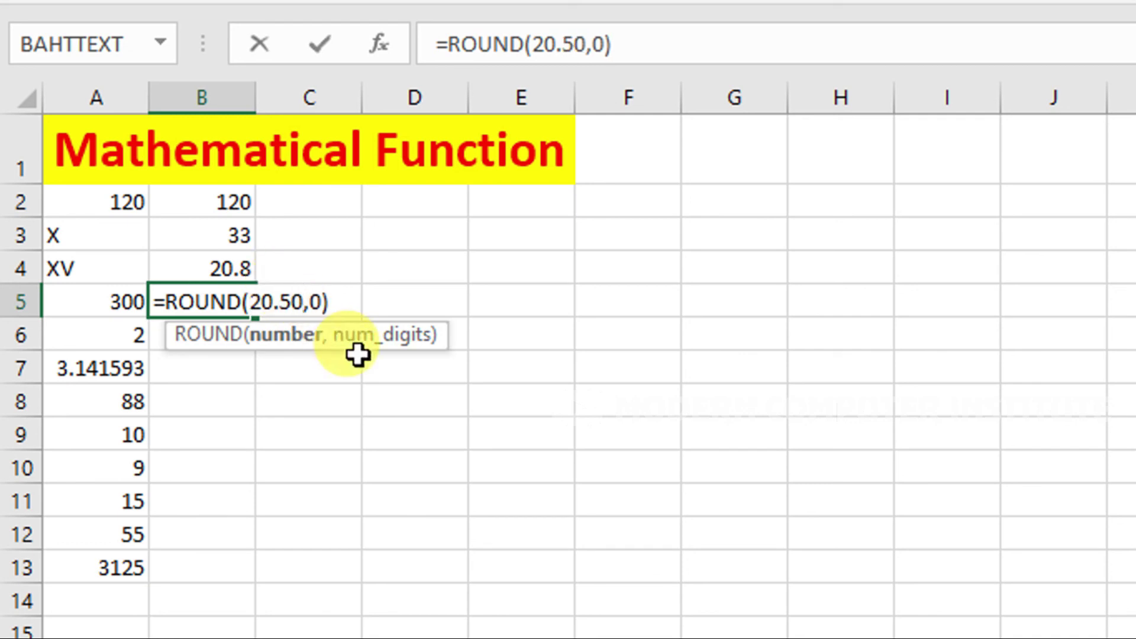
key("Return")
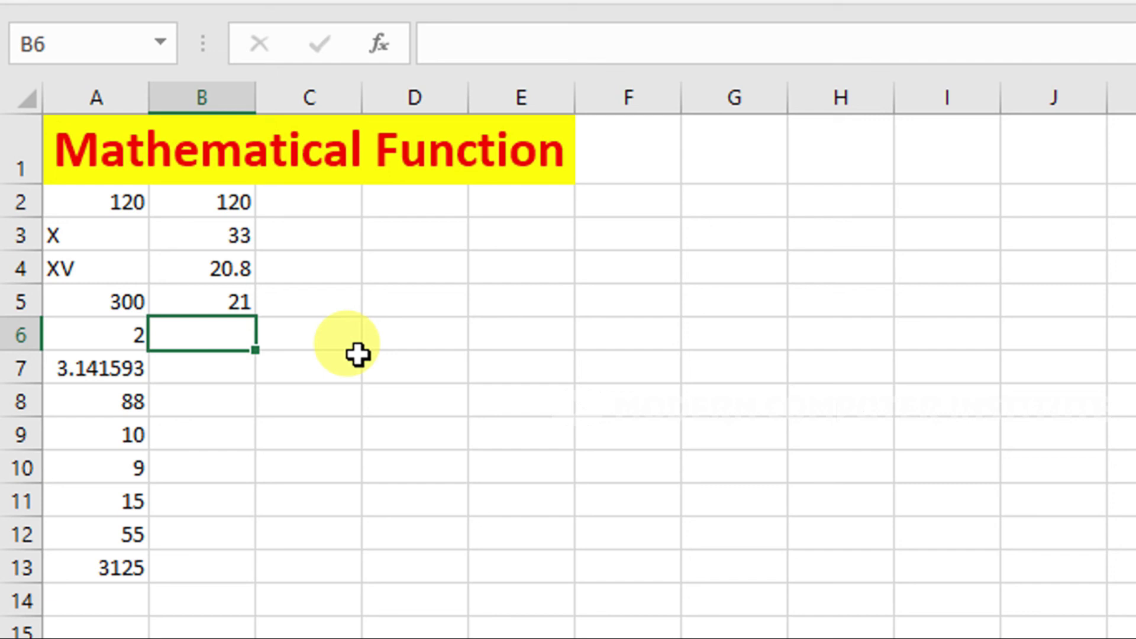
Change B5's rounded number to 20.49
double_click(250, 303)
left_click(293, 303)
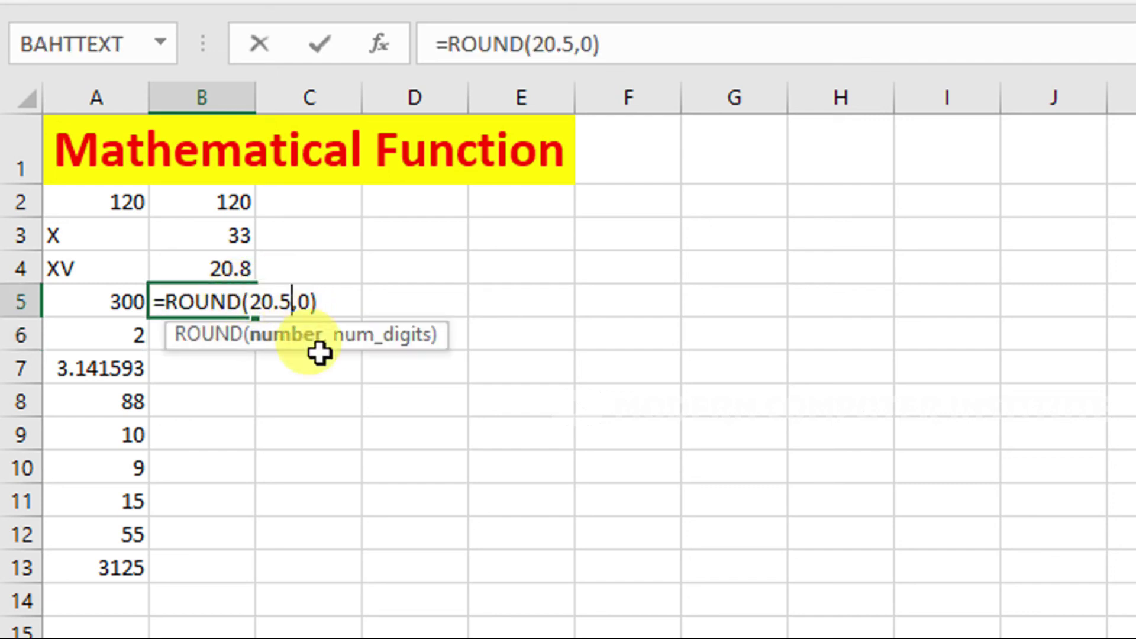
key("BackSpace")
type("49")
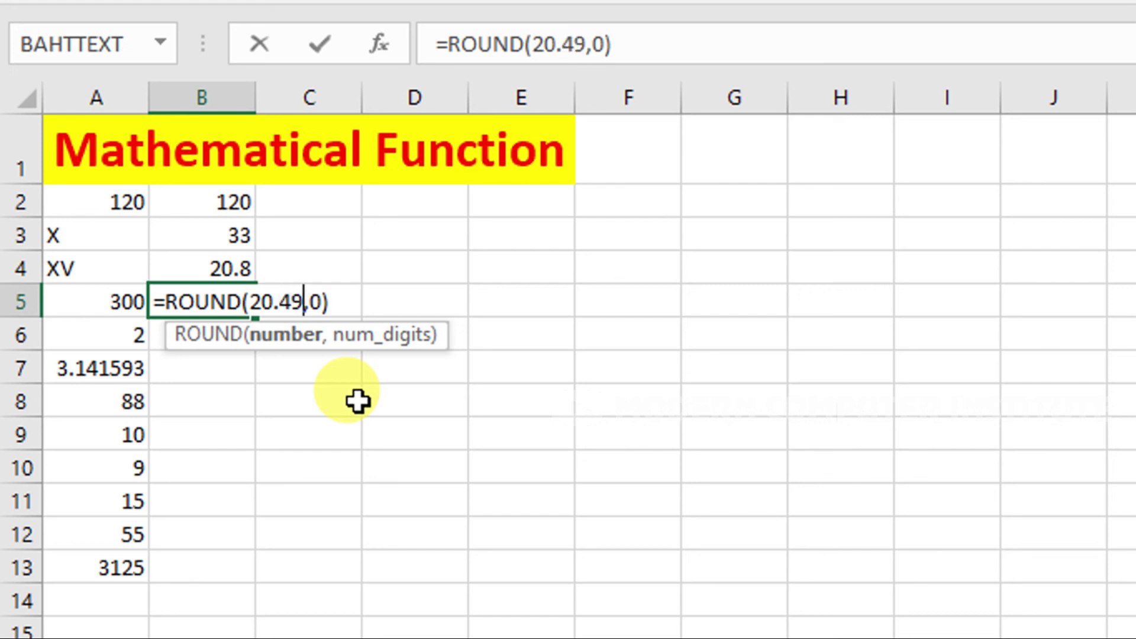
key("Return")
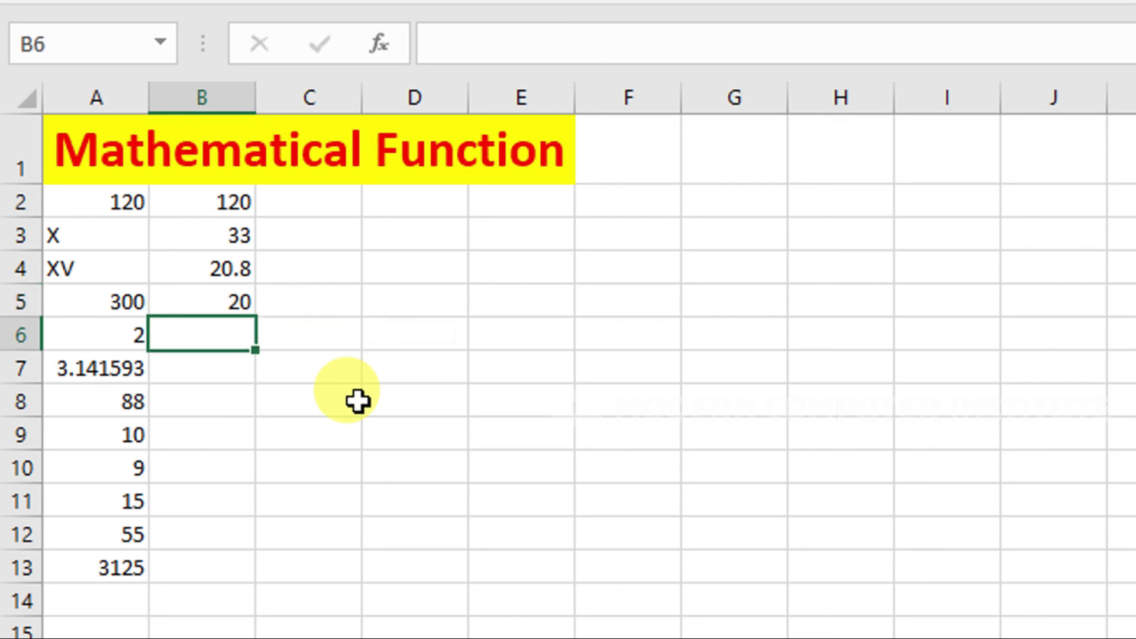
Change B5's rounded number to 20.51, so it shows 21
double_click(250, 302)
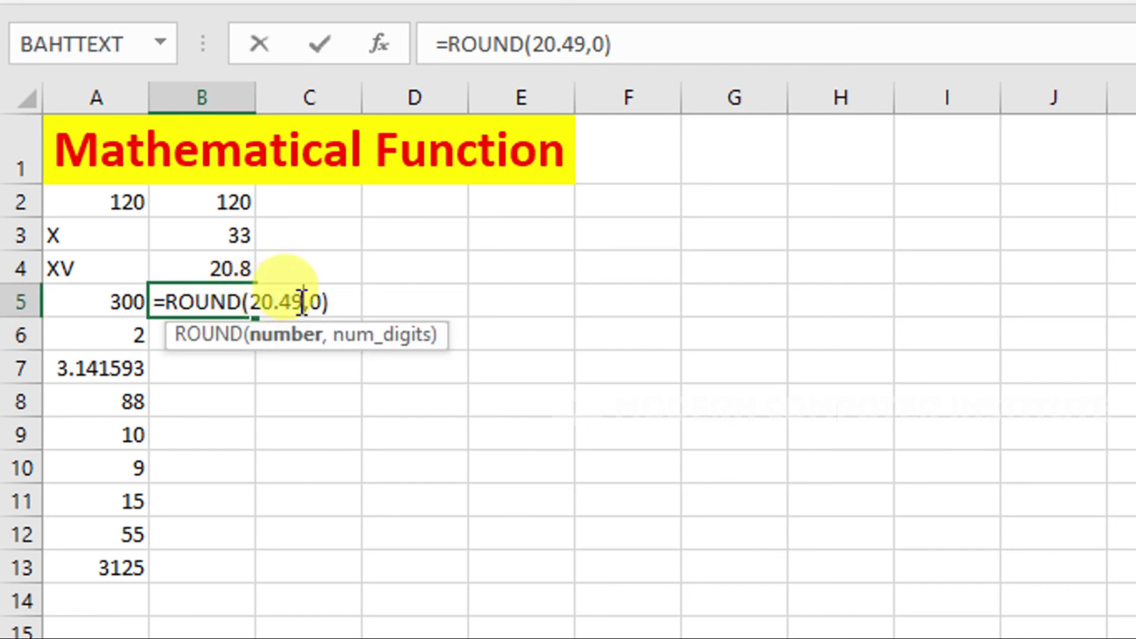
key("BackSpace")
key("BackSpace")
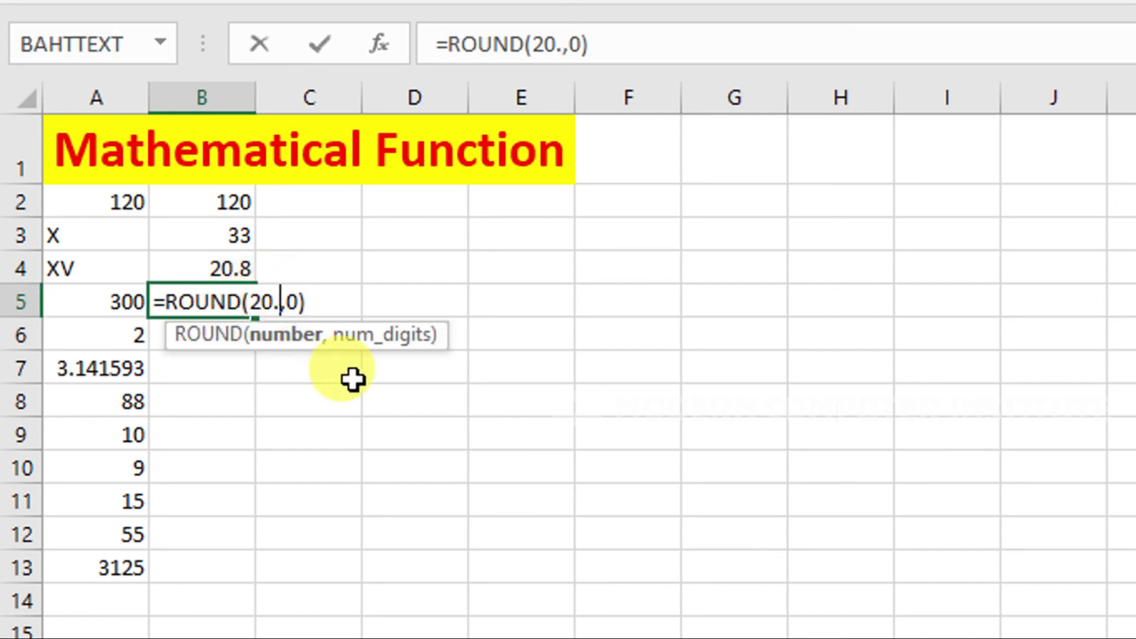
type("51")
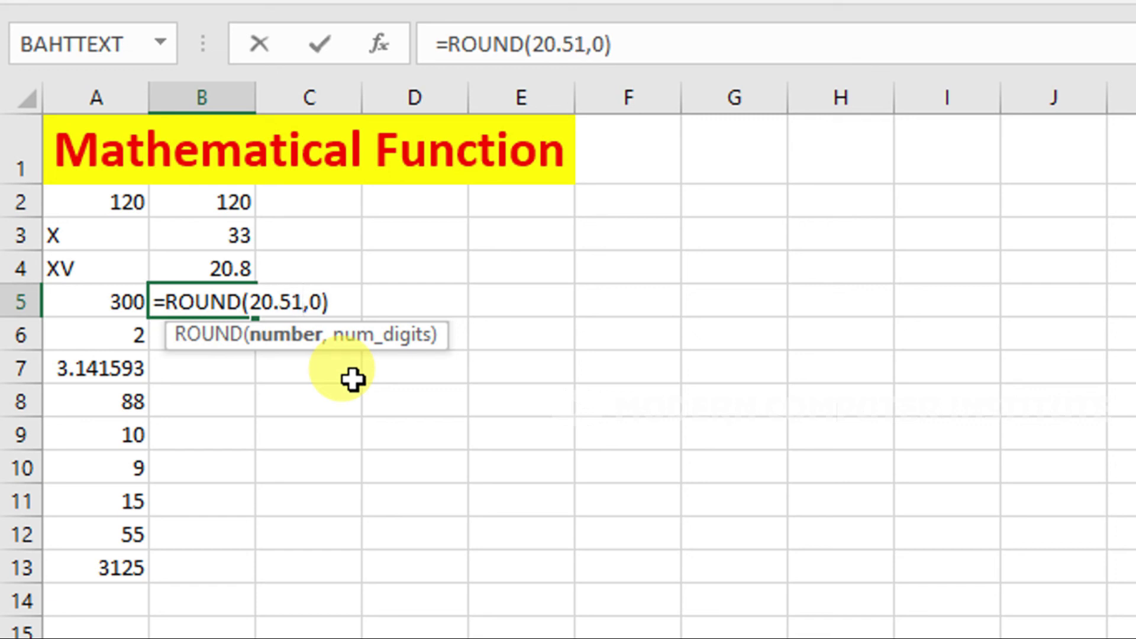
key("Return")
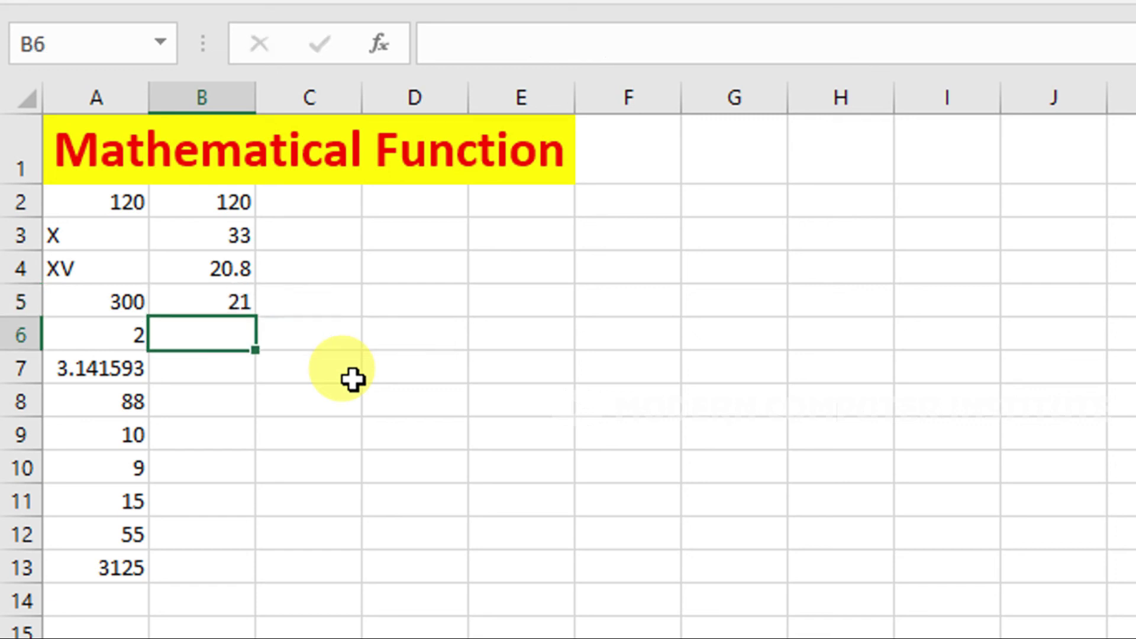